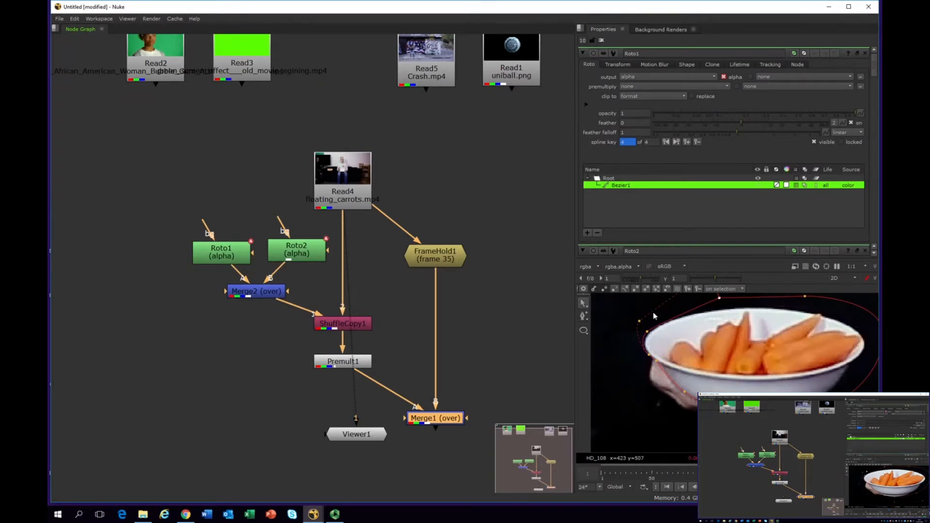
Step: Move the Read2 green-screen clip node to the empty area beside the roto nodes and display it in the viewer
{"action": "middle_click_drag", "start_coordinate": [179, 177], "coordinate": [269, 174]}
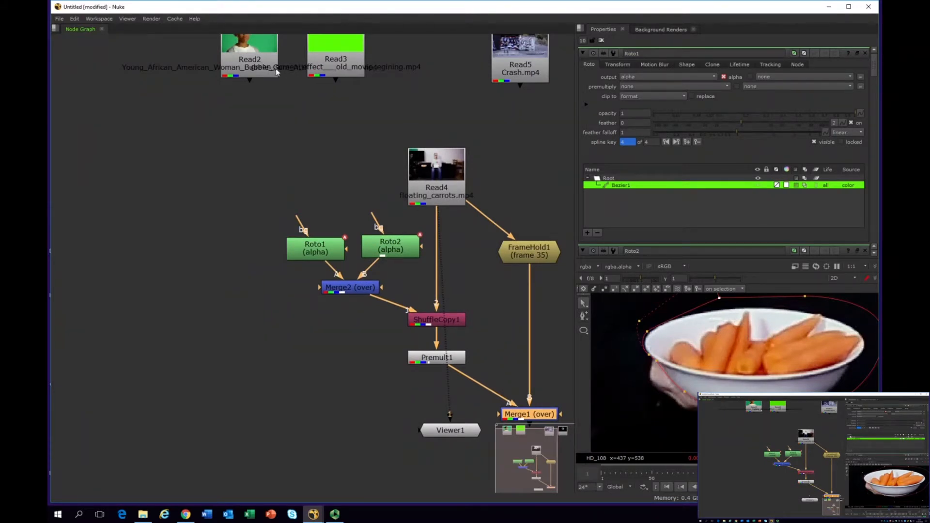
{"action": "left_click", "coordinate": [281, 60]}
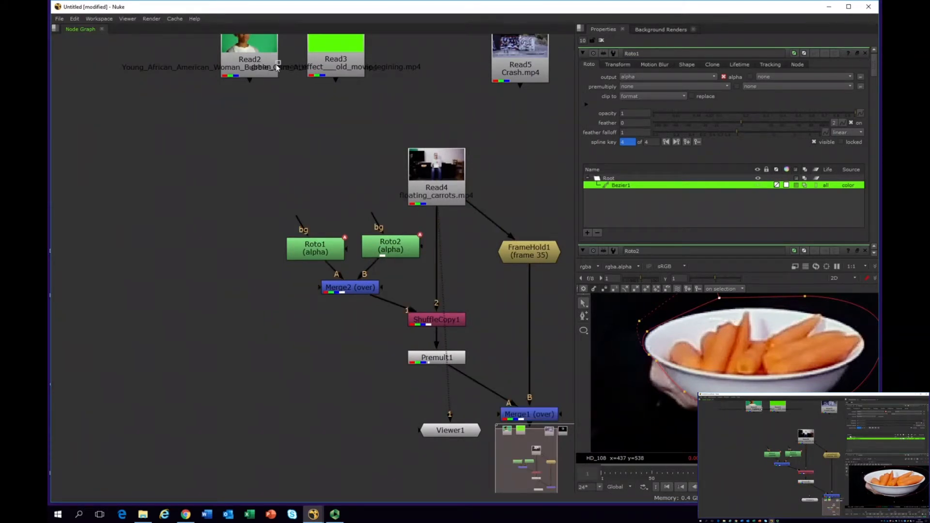
{"action": "left_click_drag", "start_coordinate": [264, 58], "coordinate": [158, 155]}
{"action": "scroll", "coordinate": [146, 255], "scroll_direction": "up", "scroll_amount": 1}
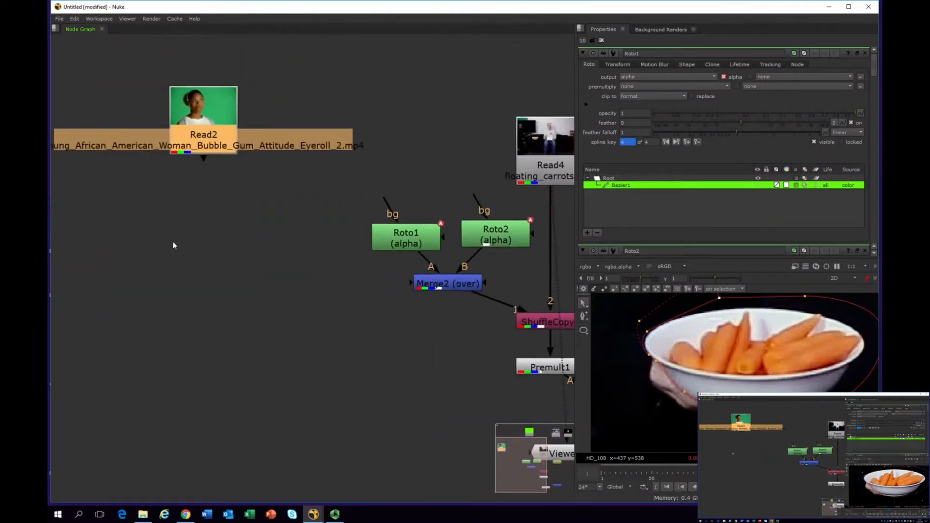
{"action": "middle_click_drag", "start_coordinate": [173, 244], "coordinate": [232, 261]}
{"action": "left_click_drag", "start_coordinate": [279, 156], "coordinate": [213, 168]}
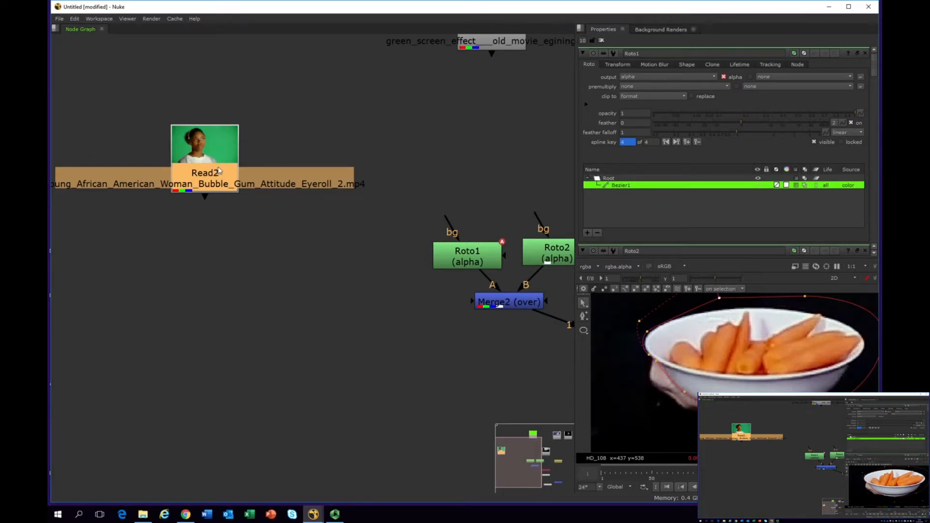
{"action": "key", "text": "1"}
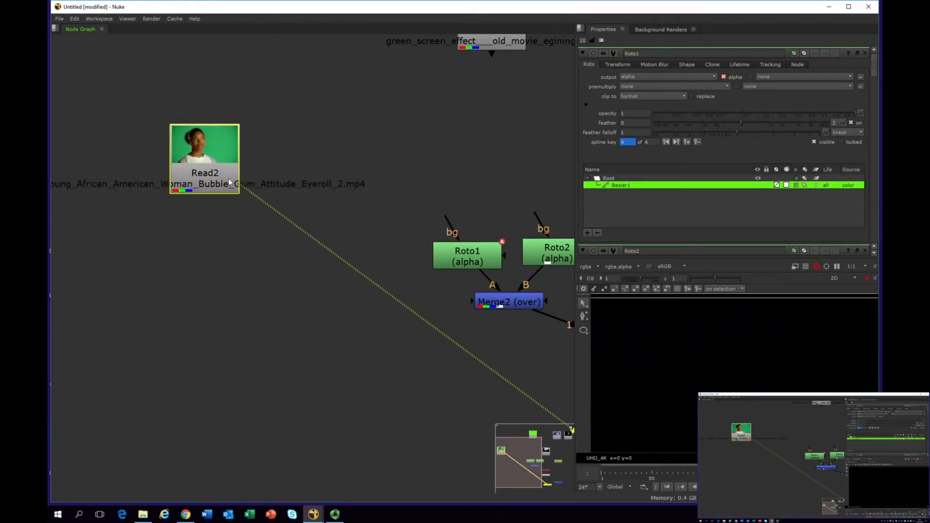
{"action": "left_click_drag", "start_coordinate": [229, 178], "coordinate": [209, 219]}
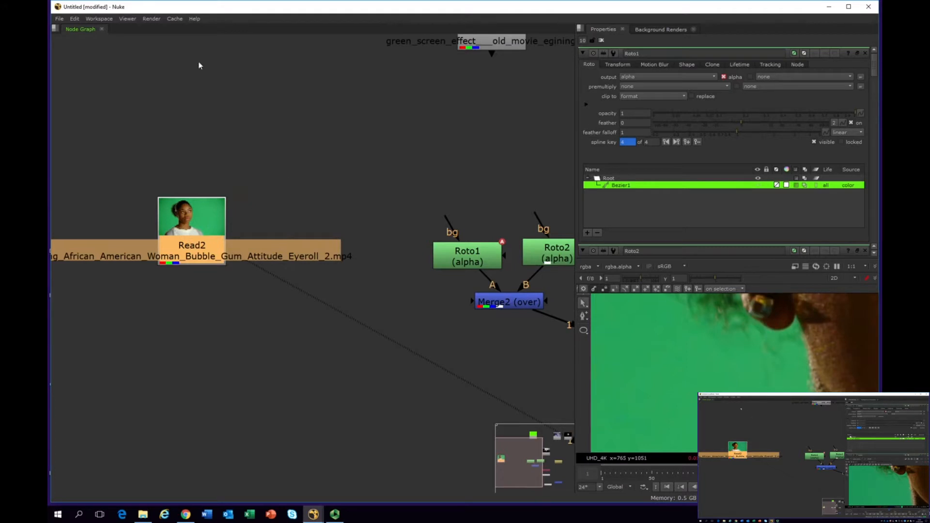
Step: Switch to the LargeViewer workspace, widen the viewer pane and frame the woman's green-screen shot in it
{"action": "left_click", "coordinate": [98, 19]}
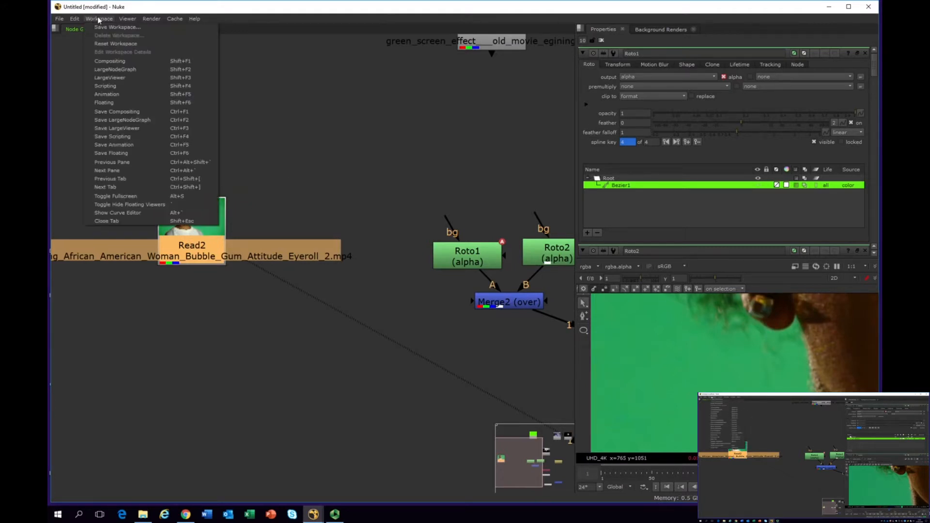
{"action": "left_click", "coordinate": [105, 78]}
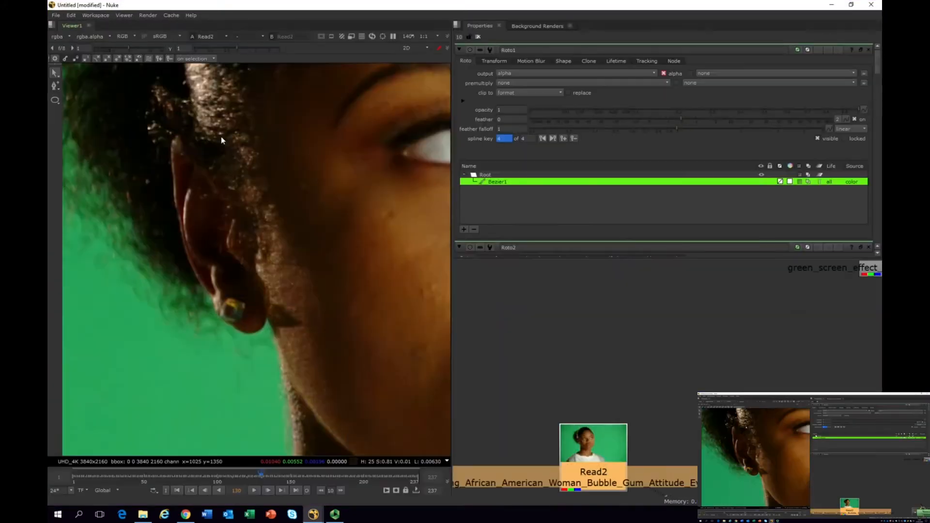
{"action": "left_click_drag", "start_coordinate": [454, 277], "coordinate": [574, 277]}
{"action": "key", "text": "f"}
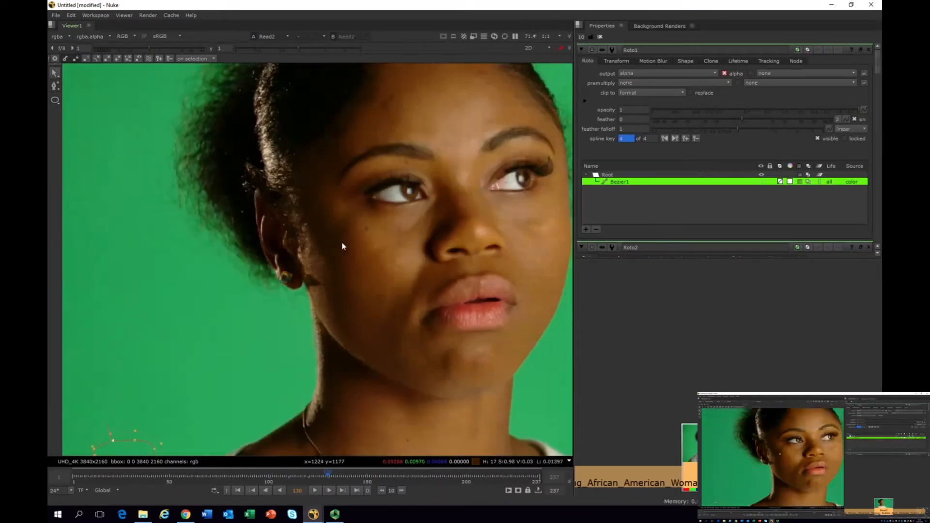
{"action": "scroll", "coordinate": [341, 246], "scroll_direction": "down", "scroll_amount": 1}
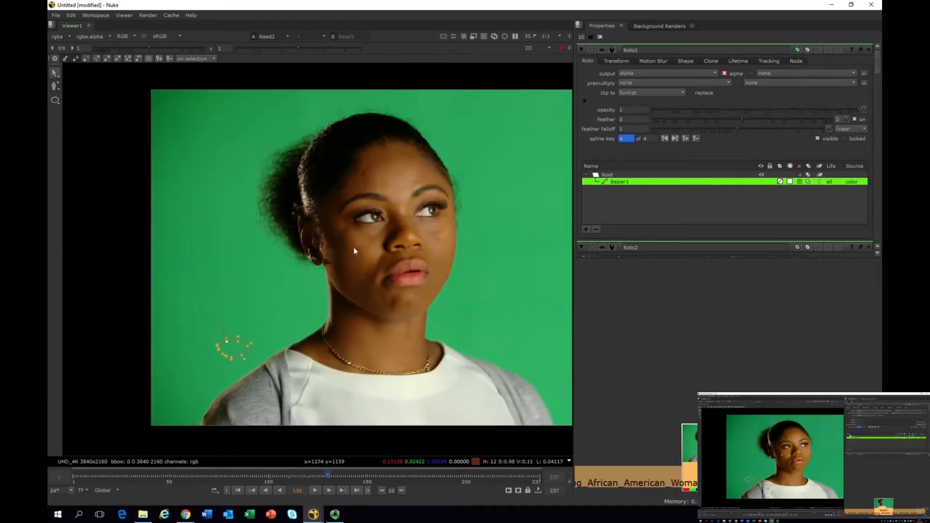
{"action": "middle_click_drag", "start_coordinate": [354, 247], "coordinate": [324, 253]}
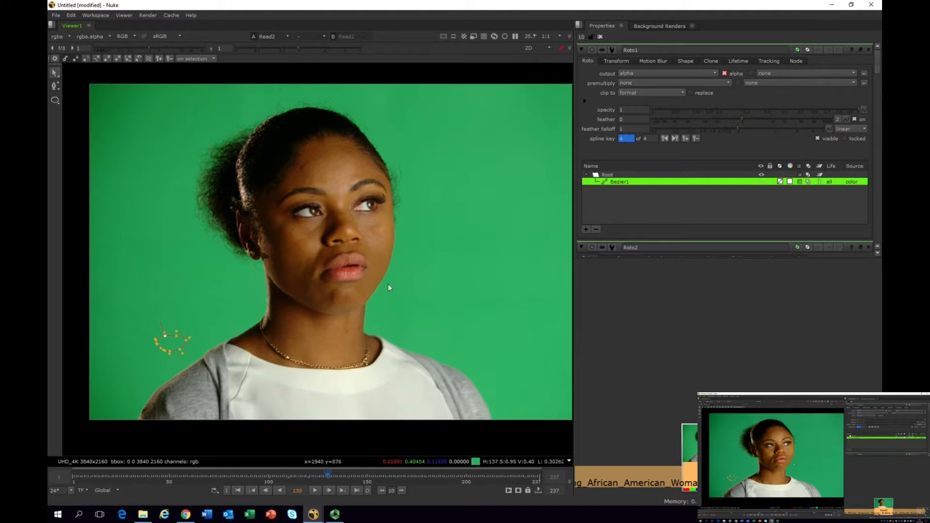
Step: Examine the fine hair edges at the back and top of the woman's head against the green screen
{"action": "middle_click_drag", "start_coordinate": [196, 270], "coordinate": [229, 284]}
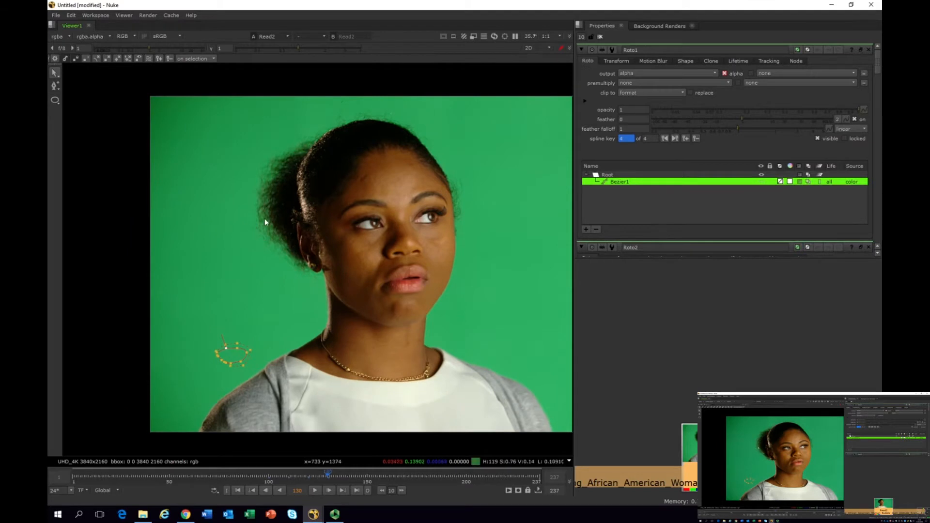
{"action": "scroll", "coordinate": [263, 214], "scroll_direction": "up", "scroll_amount": 3}
{"action": "scroll", "coordinate": [303, 243], "scroll_direction": "up", "scroll_amount": 3}
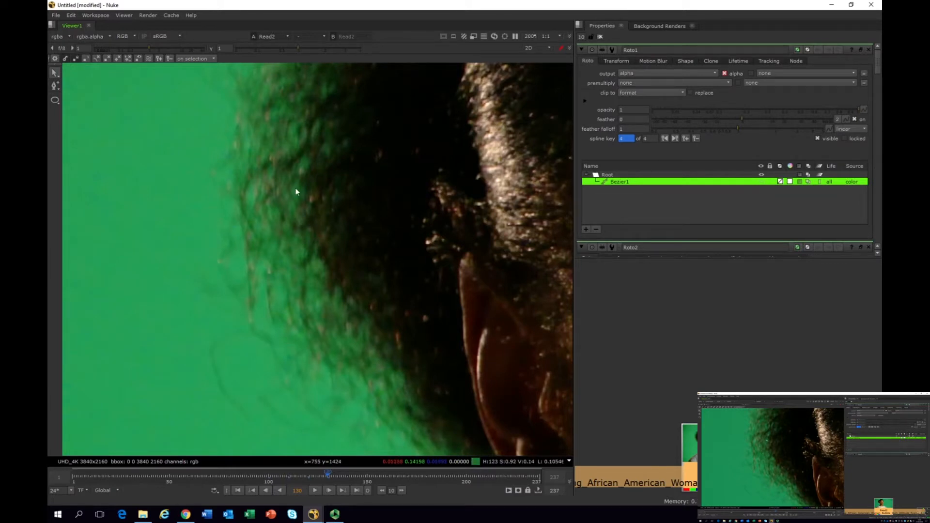
{"action": "middle_click_drag", "start_coordinate": [297, 193], "coordinate": [325, 233]}
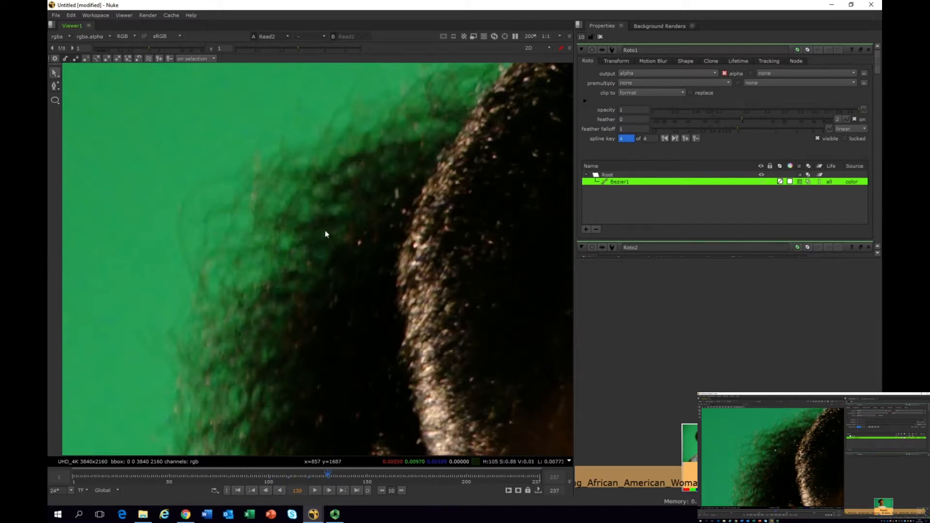
{"action": "middle_click_drag", "start_coordinate": [326, 235], "coordinate": [311, 200]}
{"action": "scroll", "coordinate": [311, 203], "scroll_direction": "down", "scroll_amount": 5}
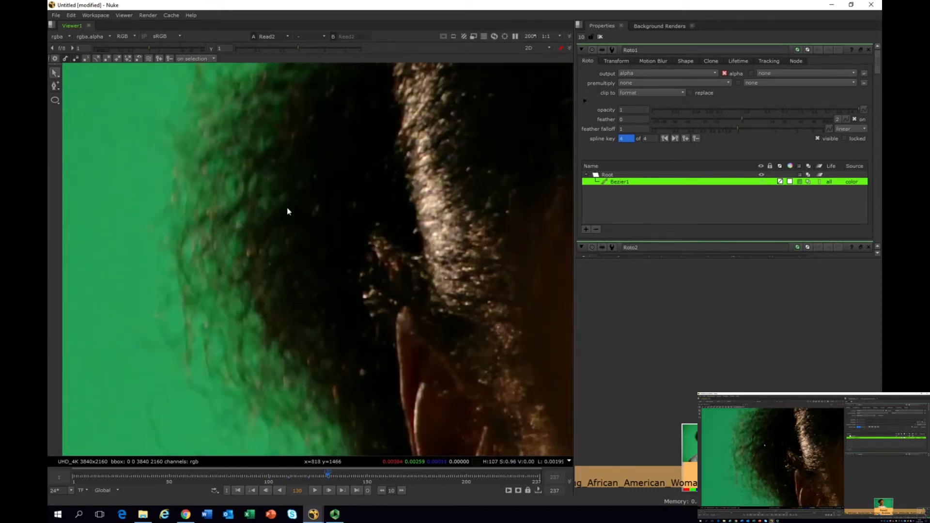
{"action": "scroll", "coordinate": [286, 210], "scroll_direction": "down", "scroll_amount": 2}
{"action": "middle_click_drag", "start_coordinate": [300, 237], "coordinate": [246, 189]}
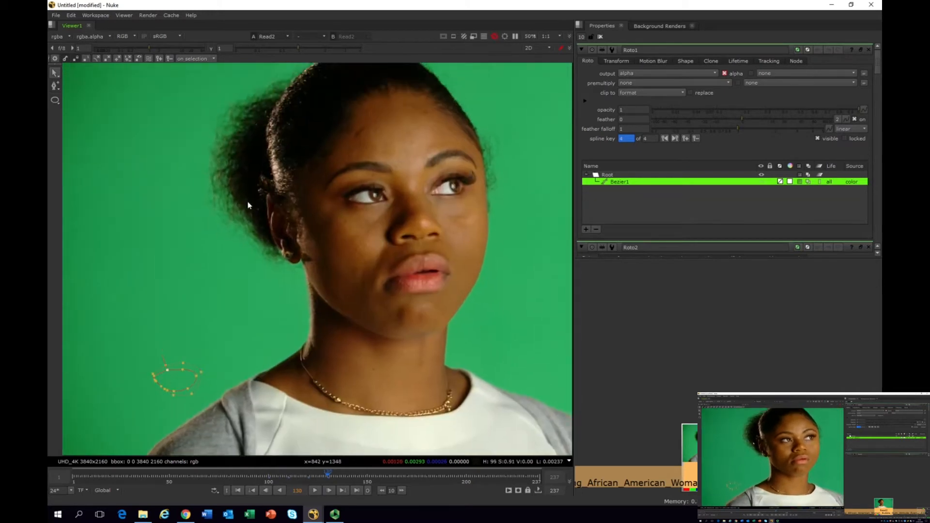
{"action": "middle_click_drag", "start_coordinate": [430, 125], "coordinate": [417, 159]}
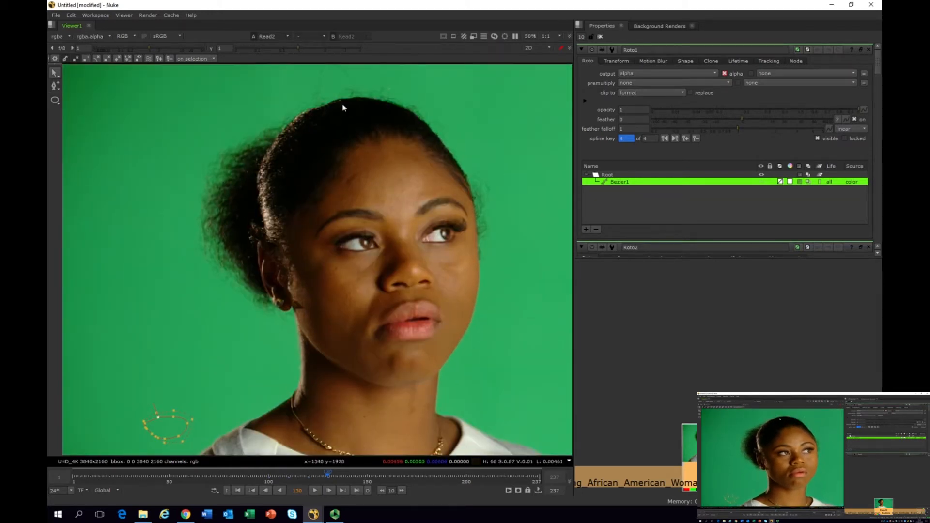
{"action": "middle_click_drag", "start_coordinate": [489, 285], "coordinate": [467, 301]}
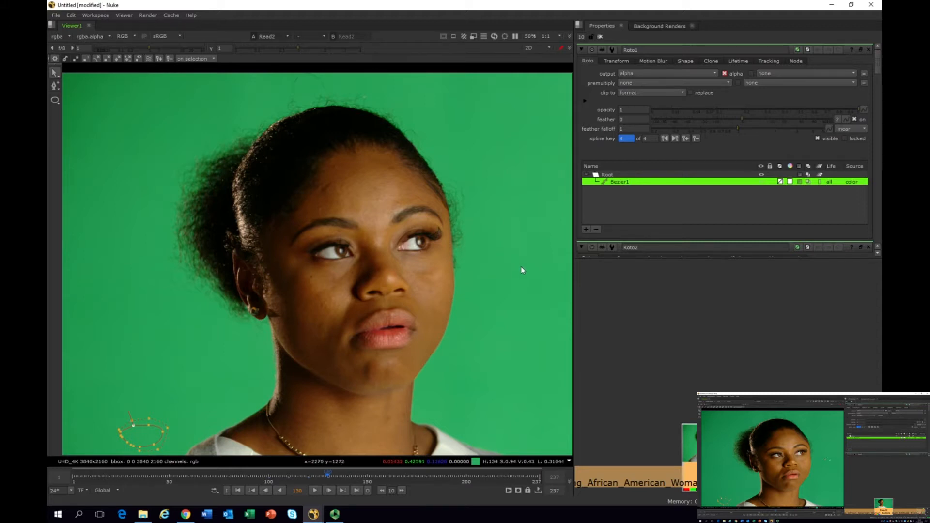
{"action": "left_click", "coordinate": [832, 8]}
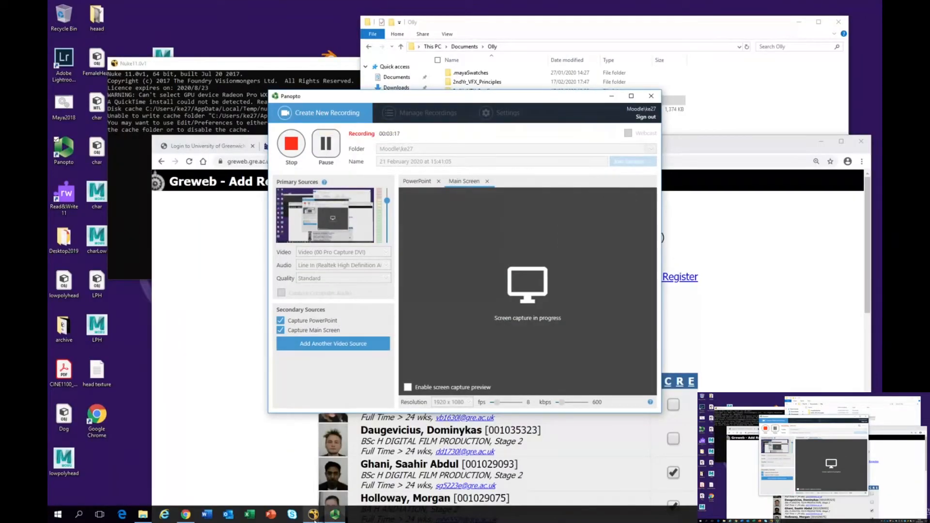
{"action": "mouse_move", "coordinate": [313, 514]}
{"action": "left_click", "coordinate": [361, 443]}
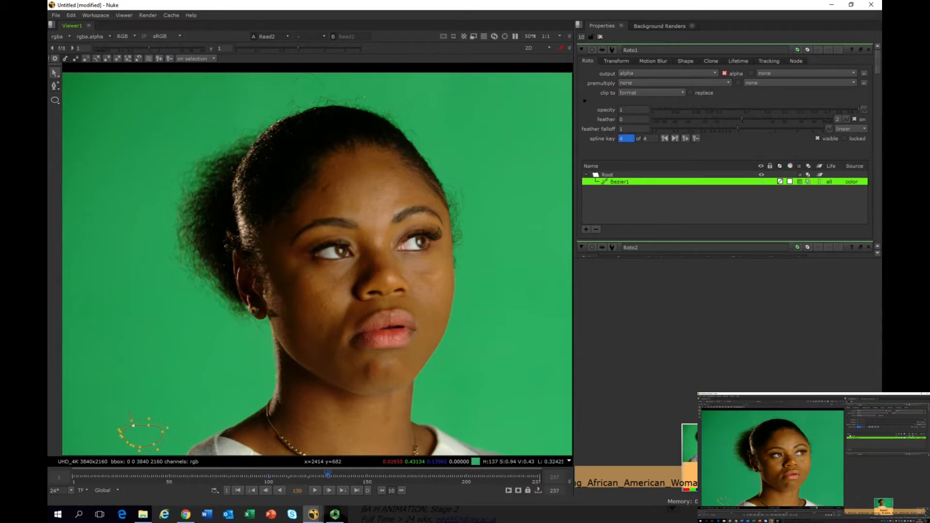
Step: Bring the Read2 node into view and inspect the semi-transparent hair, head outline and shoulders against the green backdrop
{"action": "middle_click_drag", "start_coordinate": [775, 465], "coordinate": [786, 334]}
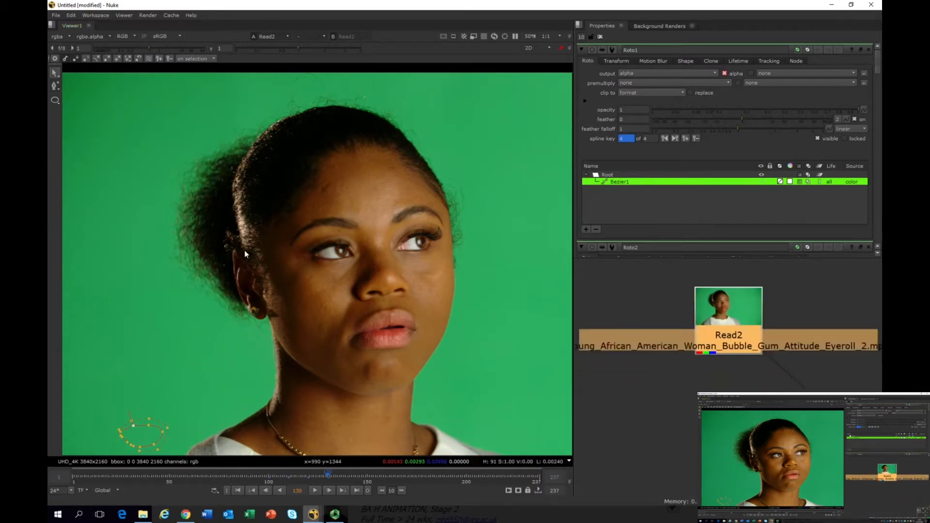
{"action": "scroll", "coordinate": [183, 175], "scroll_direction": "up", "scroll_amount": 1}
{"action": "scroll", "coordinate": [228, 214], "scroll_direction": "up", "scroll_amount": 3}
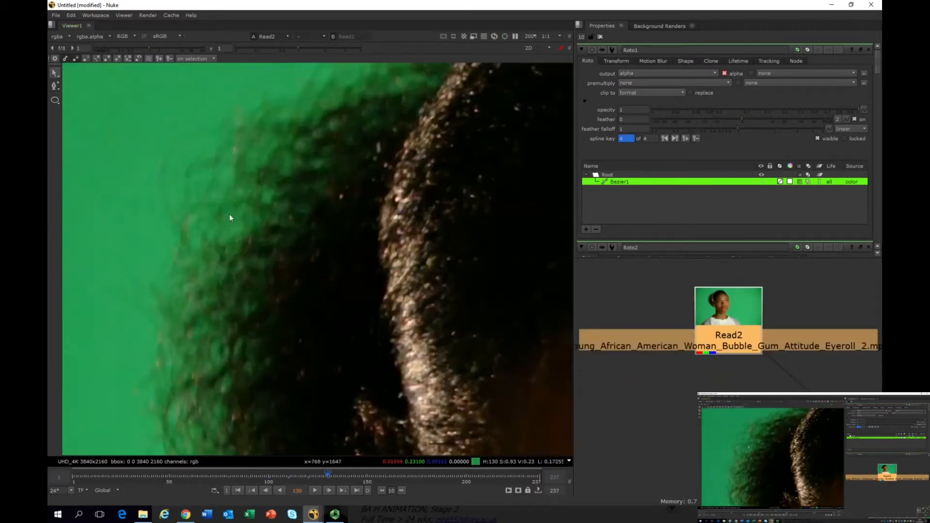
{"action": "scroll", "coordinate": [252, 211], "scroll_direction": "down", "scroll_amount": 2}
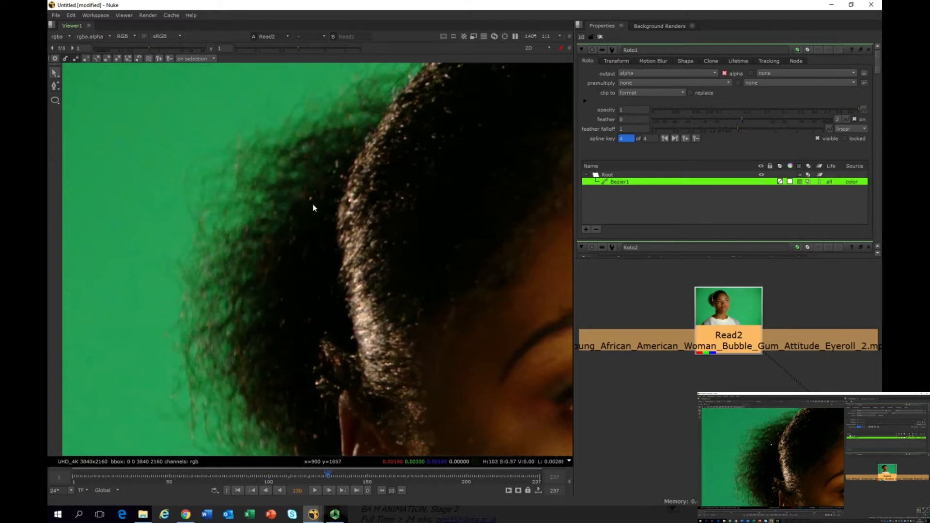
{"action": "scroll", "coordinate": [350, 190], "scroll_direction": "down", "scroll_amount": 3}
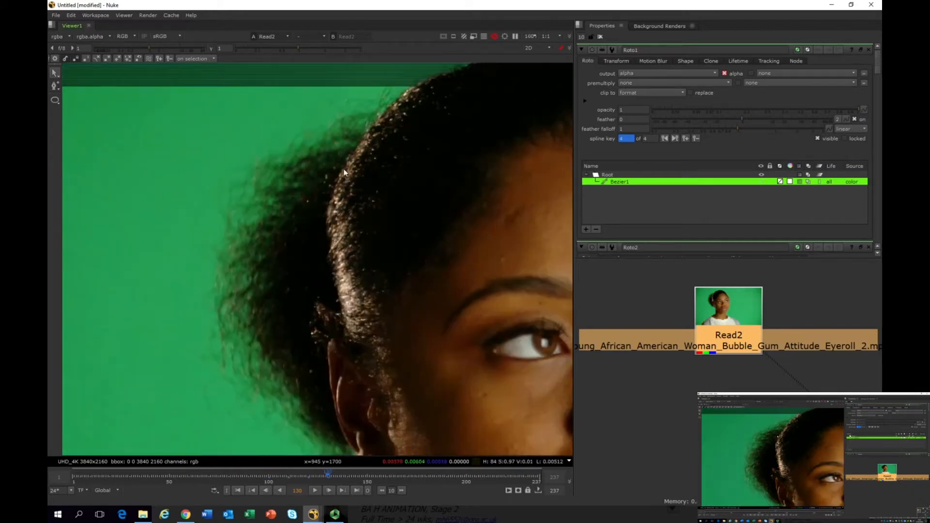
{"action": "scroll", "coordinate": [344, 172], "scroll_direction": "up", "scroll_amount": 3}
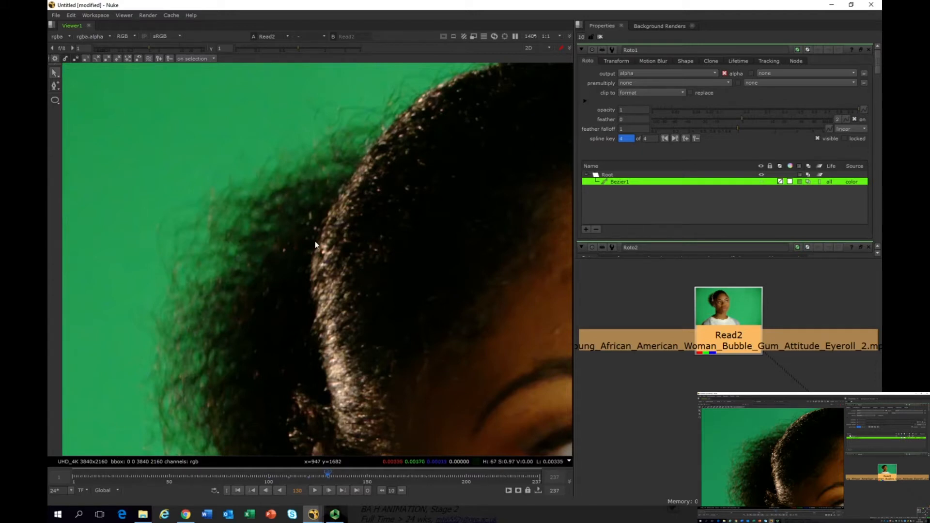
{"action": "key", "text": "minus"}
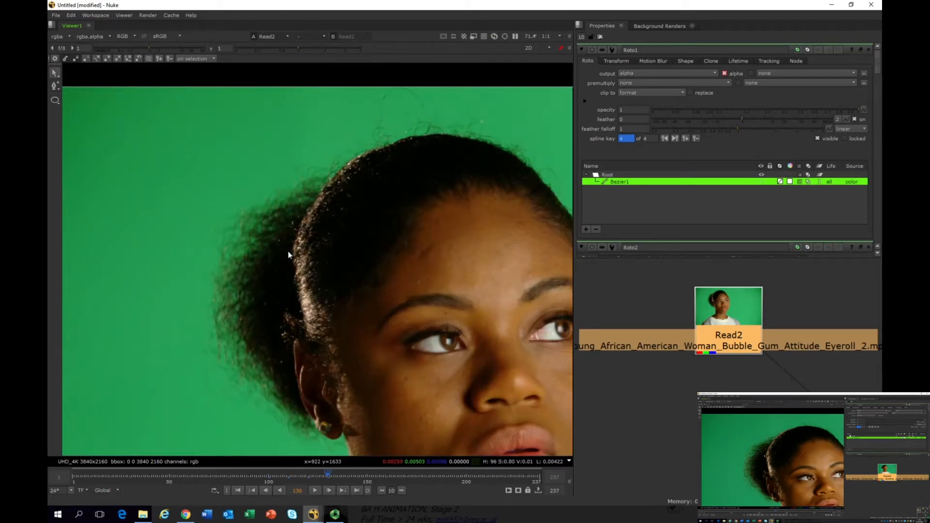
{"action": "middle_click_drag", "start_coordinate": [288, 251], "coordinate": [228, 152]}
{"action": "scroll", "coordinate": [300, 301], "scroll_direction": "down", "scroll_amount": 2}
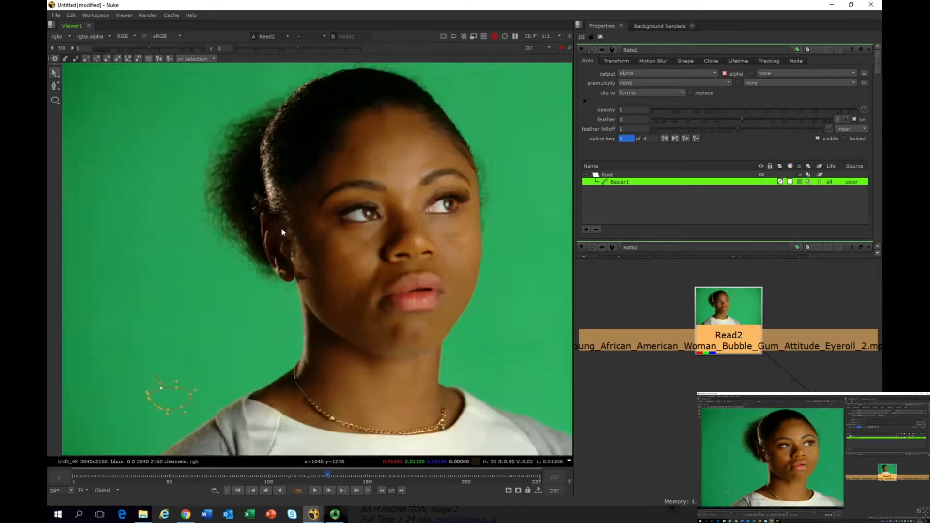
{"action": "scroll", "coordinate": [317, 326], "scroll_direction": "up", "scroll_amount": 1}
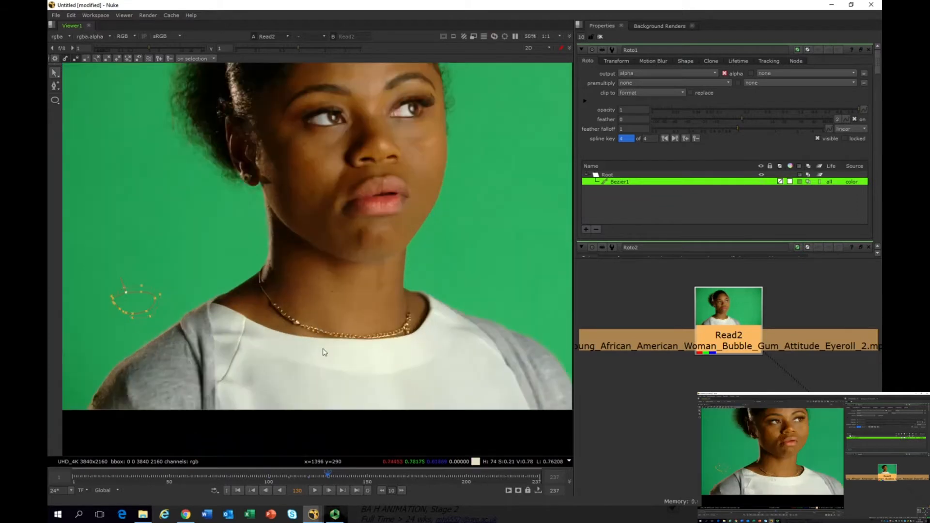
{"action": "middle_click_drag", "start_coordinate": [283, 334], "coordinate": [319, 380]}
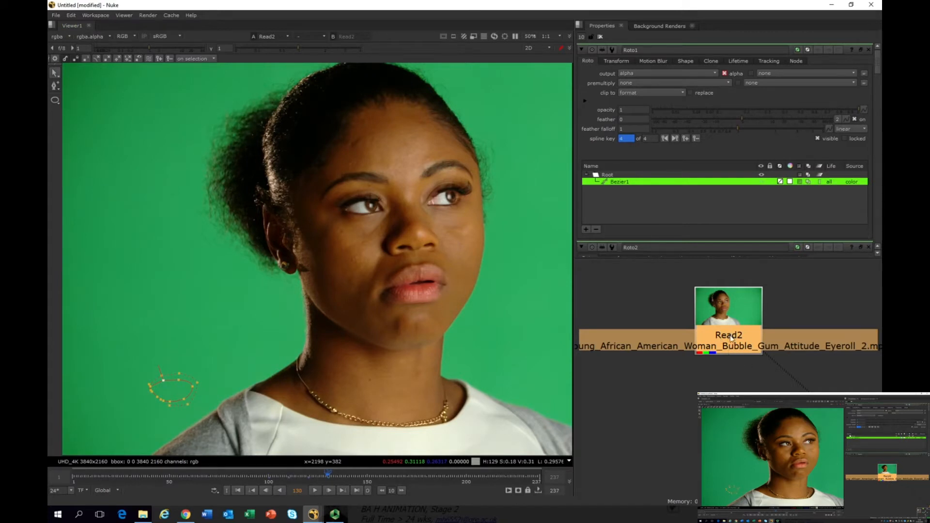
Step: Add a Keylight node after Read2 and place it below the clip node with some spacing
{"action": "key", "text": "Tab"}
{"action": "type", "text": "keyl"}
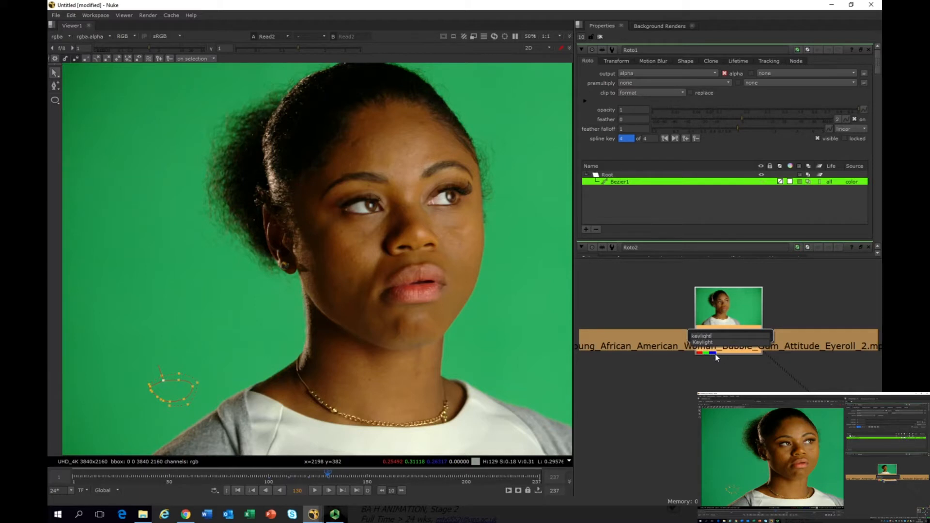
{"action": "key", "text": "Return"}
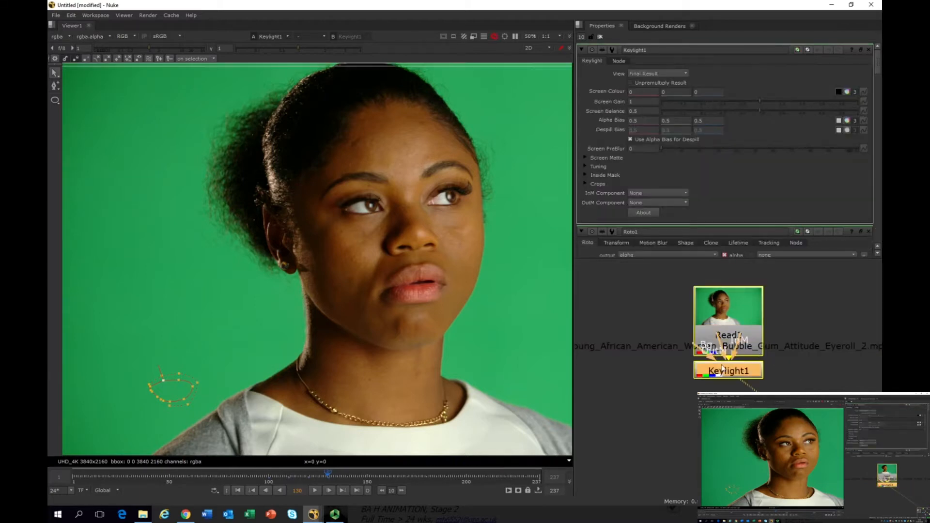
{"action": "left_click_drag", "start_coordinate": [722, 368], "coordinate": [724, 412]}
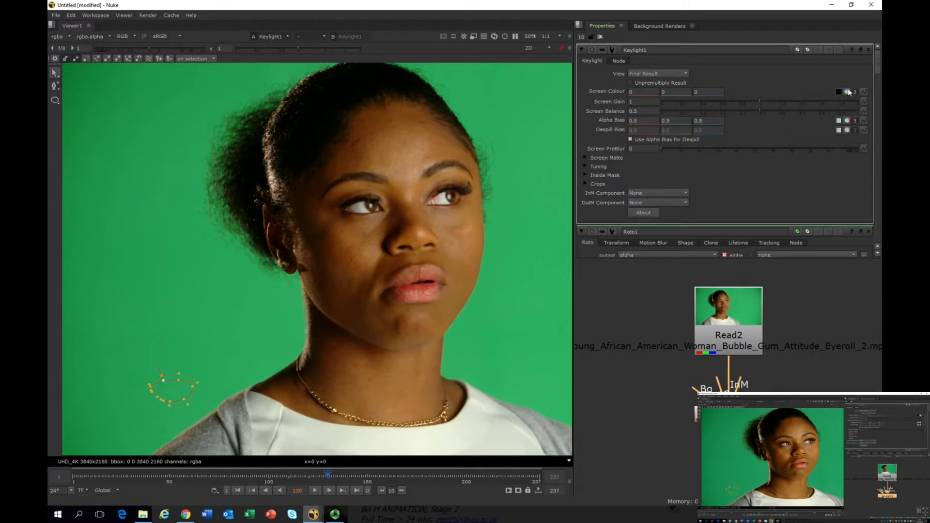
Step: Sample the green backdrop near the hair as Keylight's Screen Colour and display the resulting alpha channel
{"action": "left_click", "coordinate": [838, 92]}
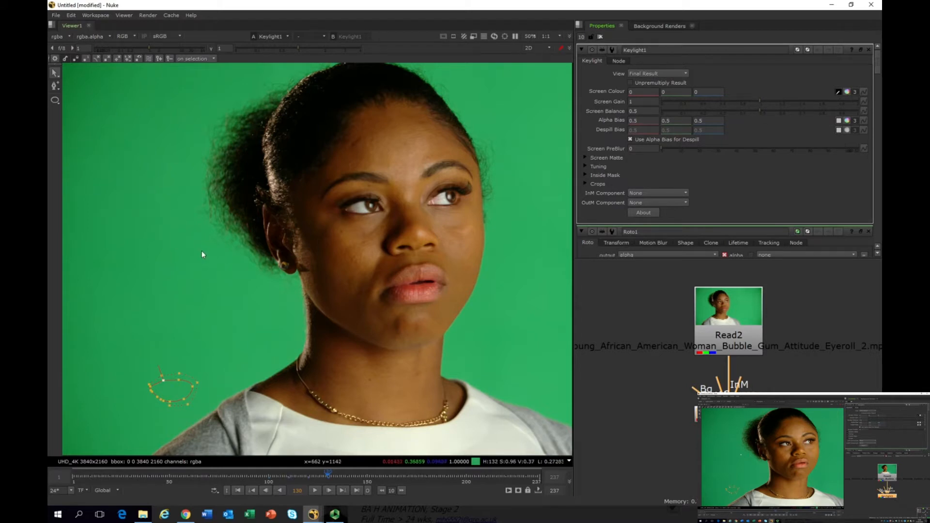
{"action": "left_click", "coordinate": [179, 189], "text": "ctrl"}
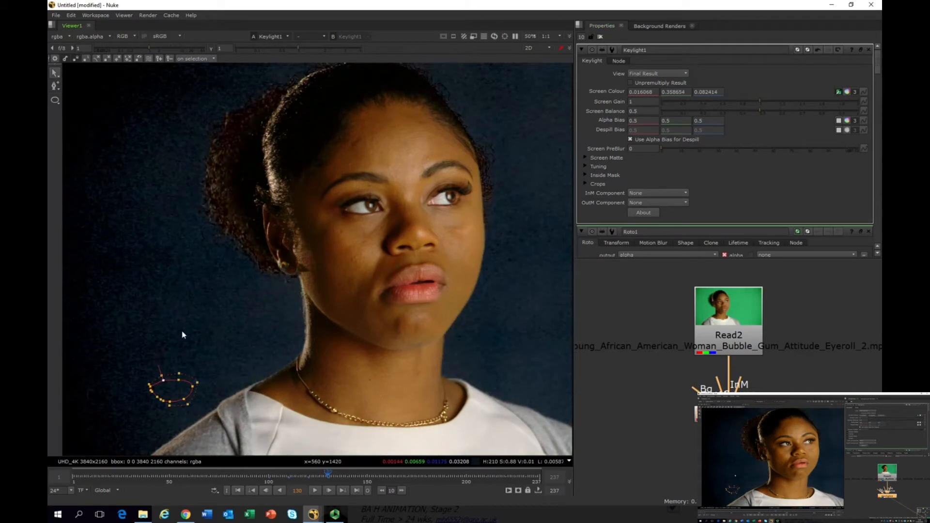
{"action": "left_click", "coordinate": [178, 266]}
{"action": "key", "text": "a"}
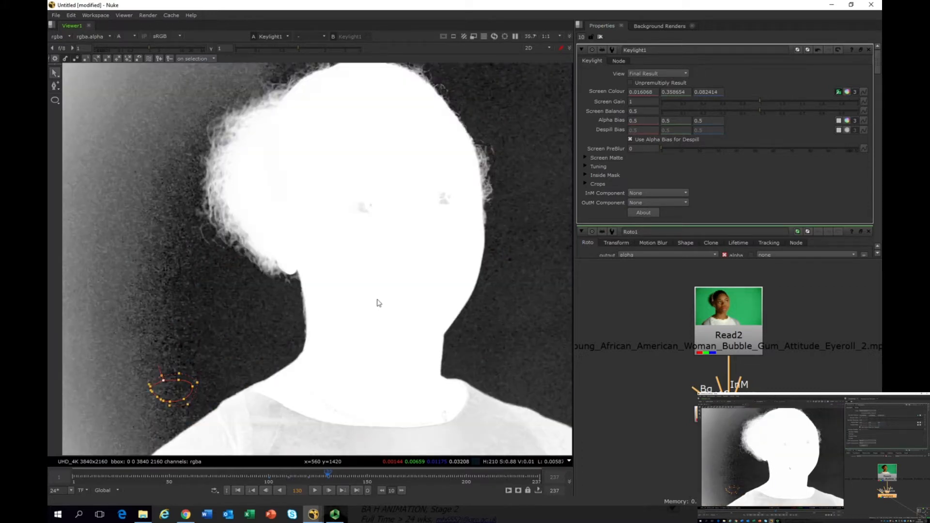
Step: Examine the alpha matte across the face, eyes, shirt, hair edges and backdrop for solidity and cleanliness
{"action": "scroll", "coordinate": [379, 303], "scroll_direction": "down", "scroll_amount": 3}
{"action": "scroll", "coordinate": [401, 334], "scroll_direction": "up", "scroll_amount": 1}
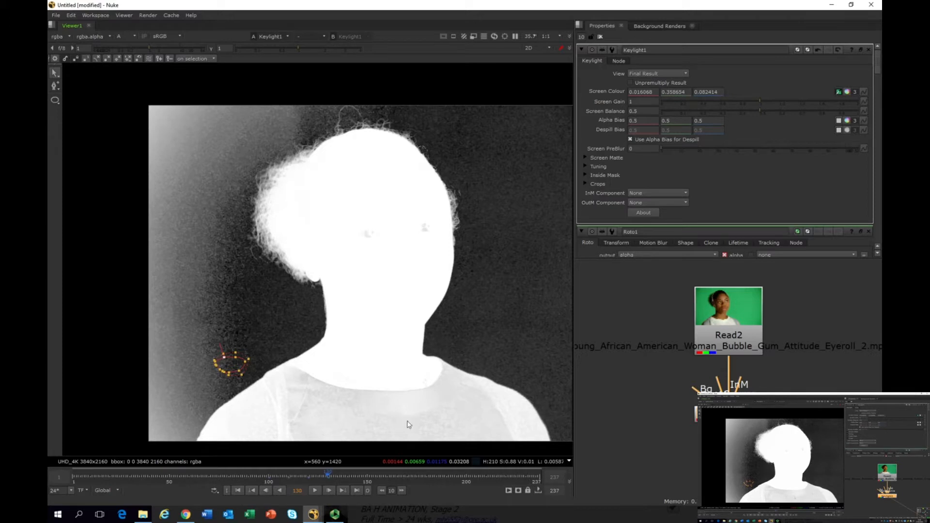
{"action": "scroll", "coordinate": [392, 245], "scroll_direction": "up", "scroll_amount": 5}
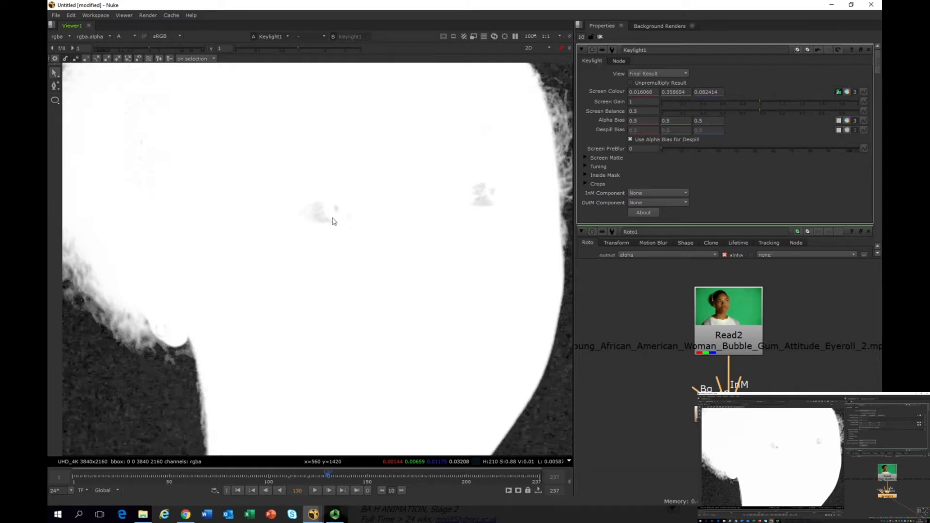
{"action": "scroll", "coordinate": [332, 218], "scroll_direction": "down", "scroll_amount": 3}
{"action": "scroll", "coordinate": [326, 271], "scroll_direction": "up", "scroll_amount": 2}
{"action": "scroll", "coordinate": [321, 241], "scroll_direction": "down", "scroll_amount": 3}
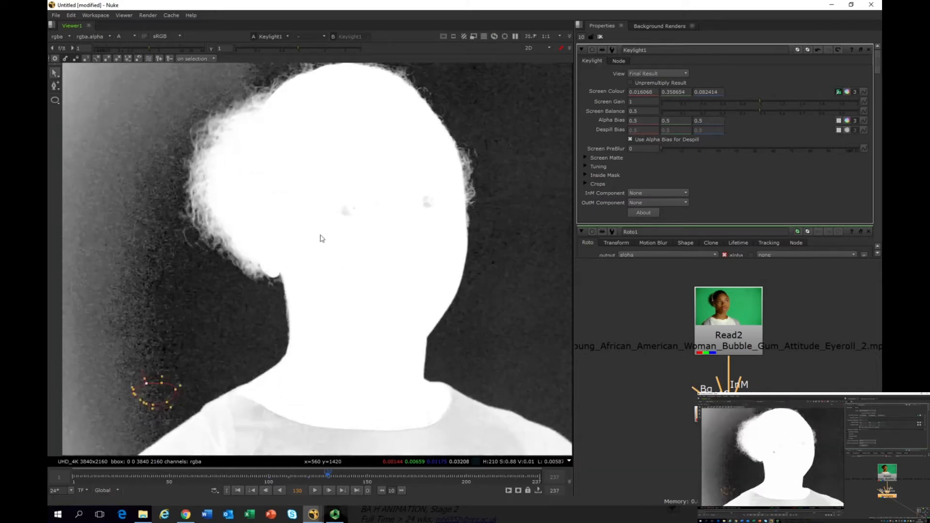
{"action": "scroll", "coordinate": [212, 233], "scroll_direction": "up", "scroll_amount": 1}
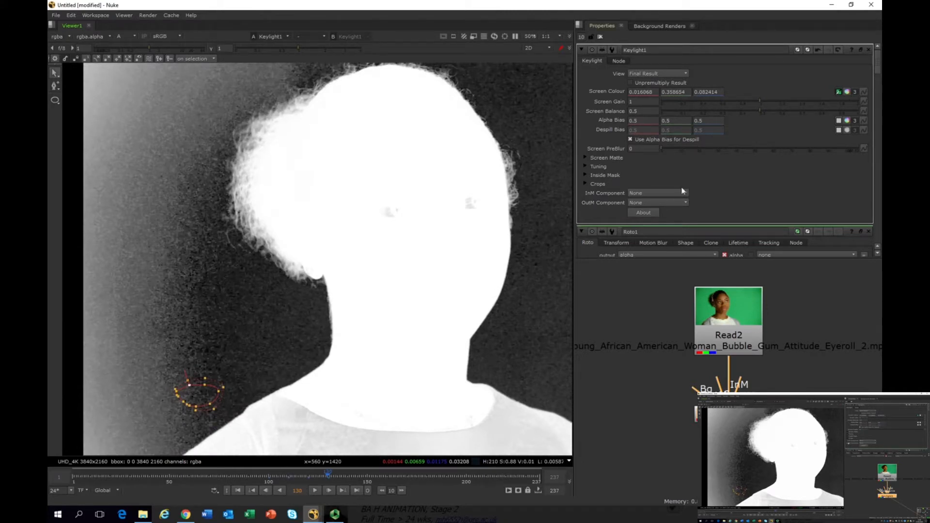
{"action": "scroll", "coordinate": [407, 201], "scroll_direction": "down", "scroll_amount": 2}
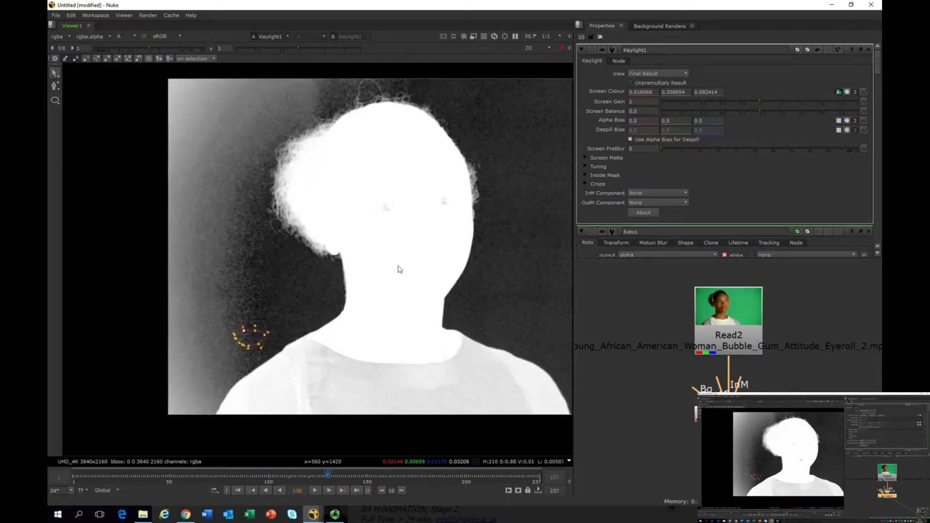
Step: Try raising Keylight1's Screen Gain to 1.685 and check the matte's hair edge at the back of the head
{"action": "middle_click_drag", "start_coordinate": [398, 270], "coordinate": [370, 282]}
{"action": "left_click_drag", "start_coordinate": [767, 104], "coordinate": [820, 103]}
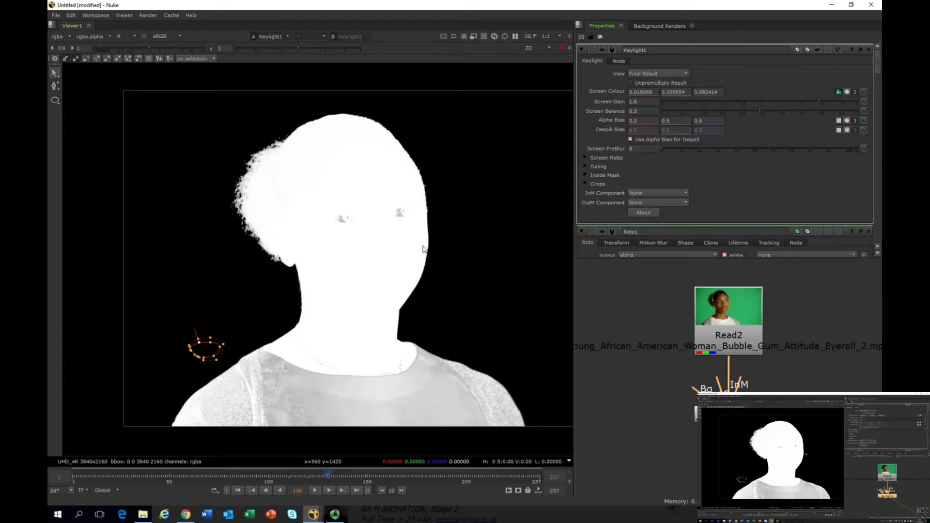
{"action": "left_click_drag", "start_coordinate": [821, 99], "coordinate": [827, 100]}
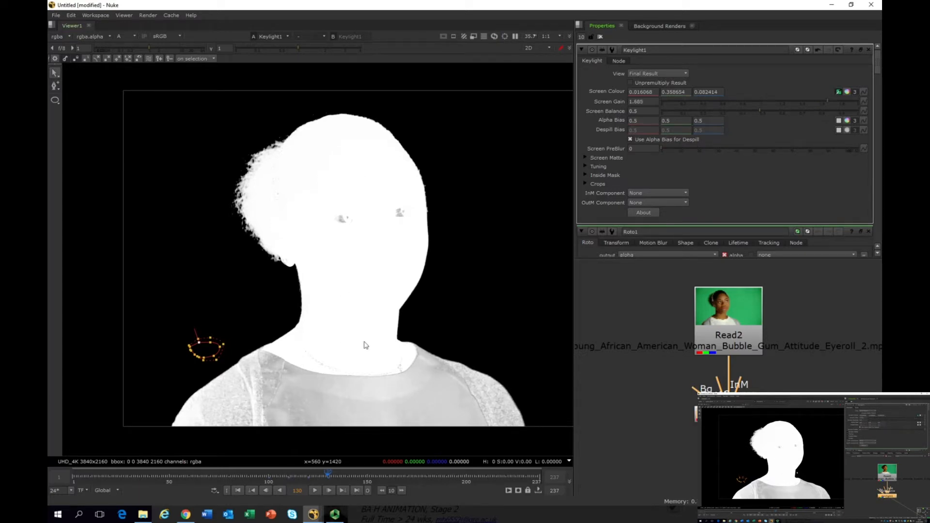
{"action": "scroll", "coordinate": [216, 196], "scroll_direction": "up", "scroll_amount": 3}
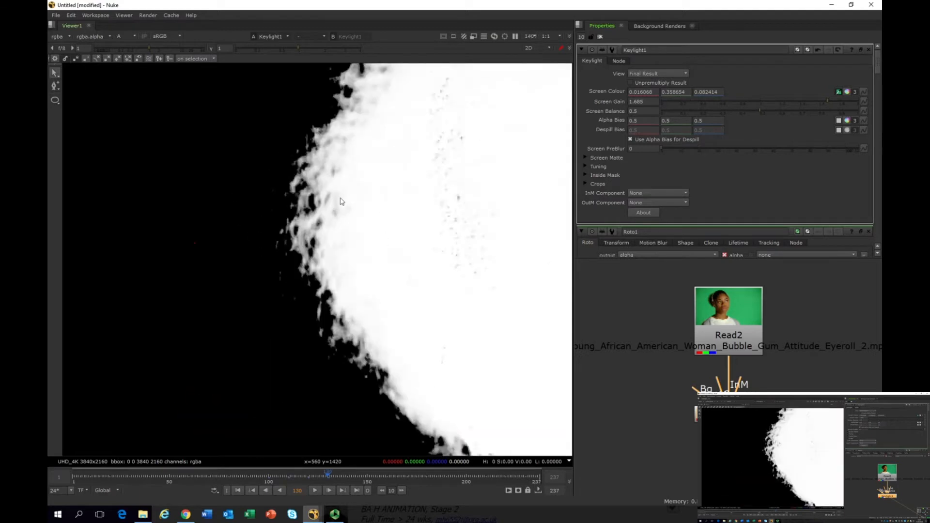
{"action": "scroll", "coordinate": [360, 185], "scroll_direction": "up", "scroll_amount": 3}
{"action": "middle_click_drag", "start_coordinate": [361, 185], "coordinate": [353, 272]}
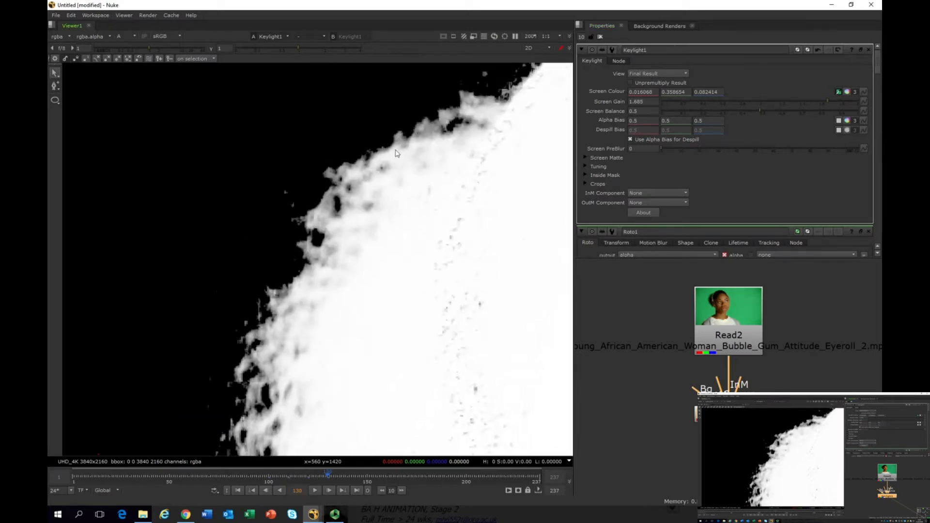
Step: Compare the keyed alpha along the hair edge with the original colour footage from Read2
{"action": "left_click", "coordinate": [708, 312]}
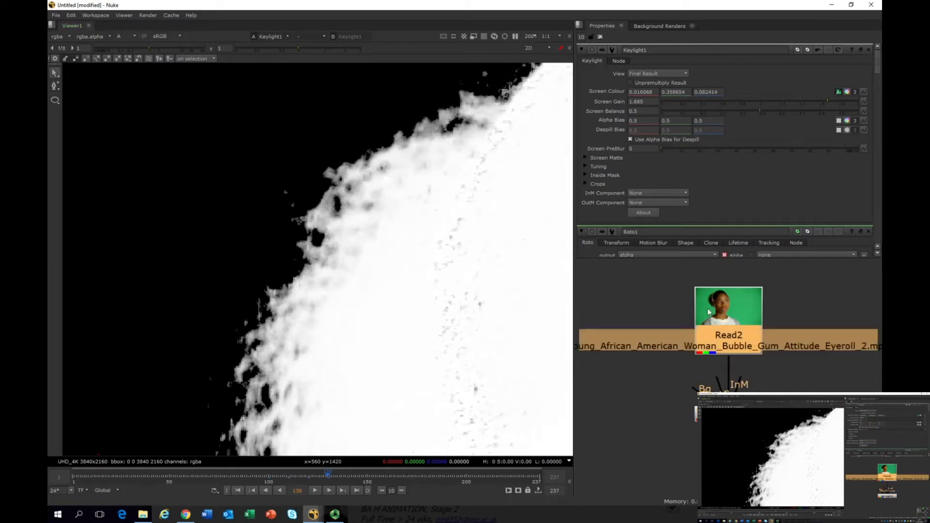
{"action": "key", "text": "a"}
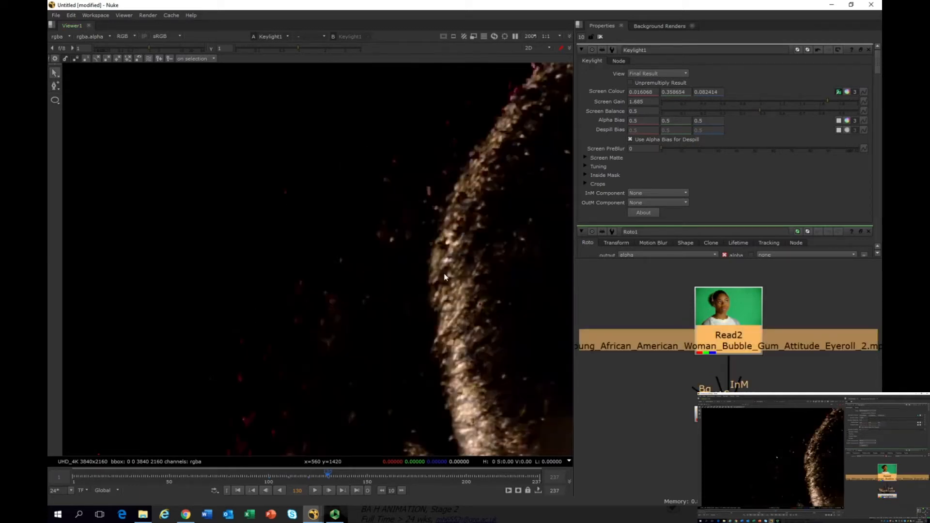
{"action": "key", "text": "1"}
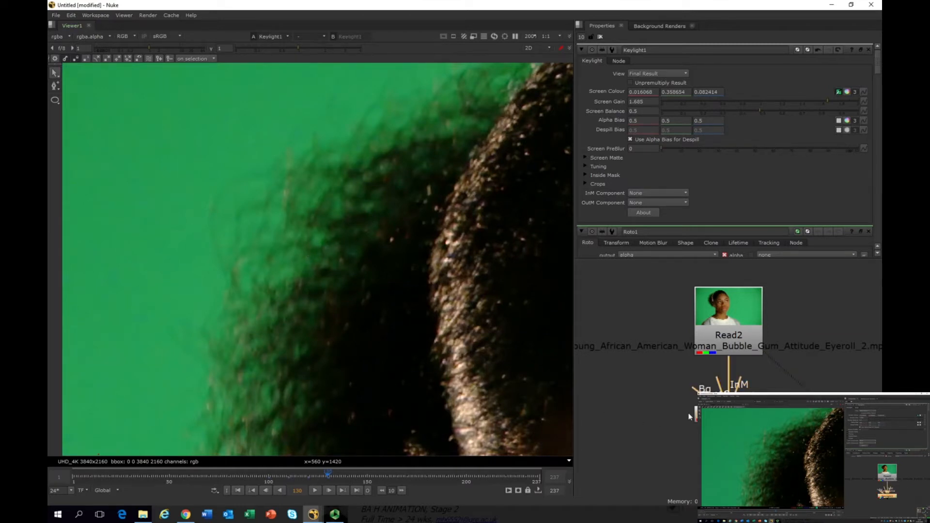
{"action": "key", "text": "2"}
{"action": "key", "text": "a"}
Step: Inspect Keylight1's whole matte, checking the hair outline, eyes, neck and shirt
{"action": "scroll", "coordinate": [385, 344], "scroll_direction": "down", "scroll_amount": 5}
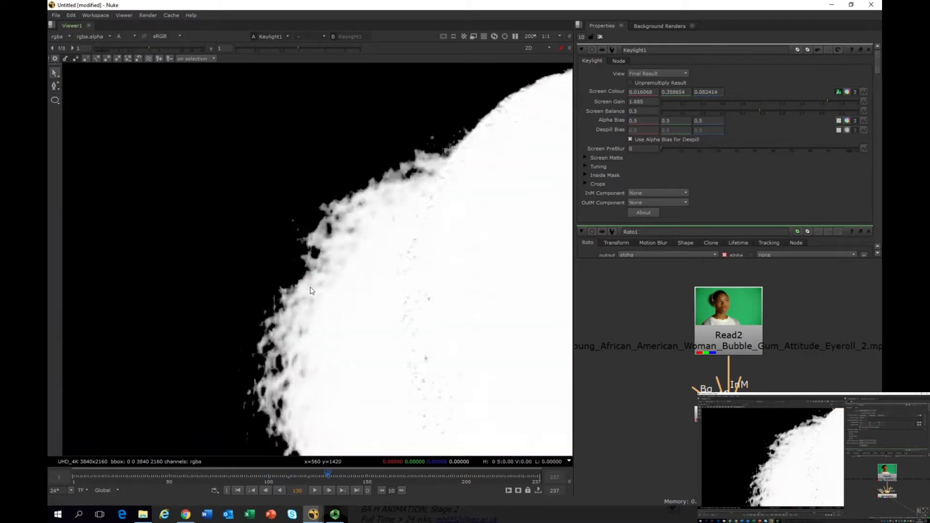
{"action": "scroll", "coordinate": [386, 345], "scroll_direction": "up", "scroll_amount": 1}
{"action": "middle_click_drag", "start_coordinate": [386, 345], "coordinate": [333, 253]}
{"action": "scroll", "coordinate": [333, 253], "scroll_direction": "down", "scroll_amount": 1}
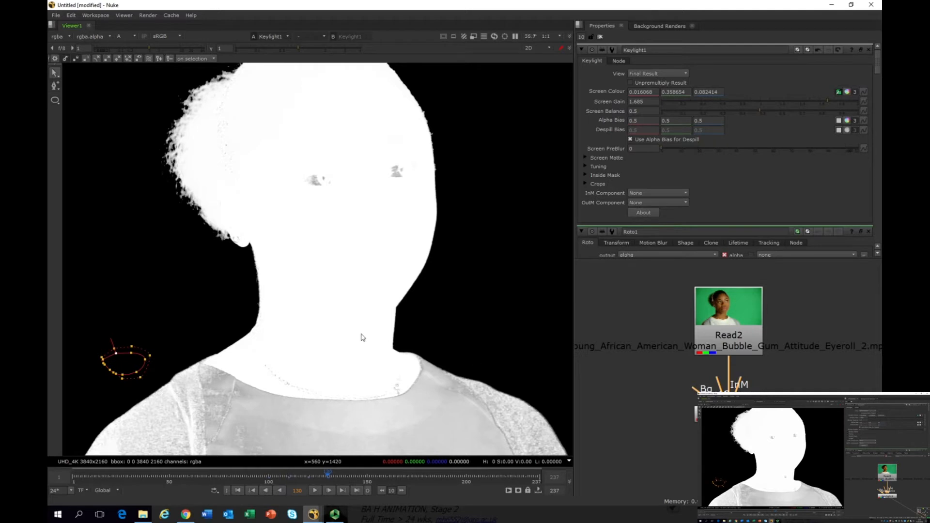
{"action": "scroll", "coordinate": [362, 338], "scroll_direction": "down", "scroll_amount": 2}
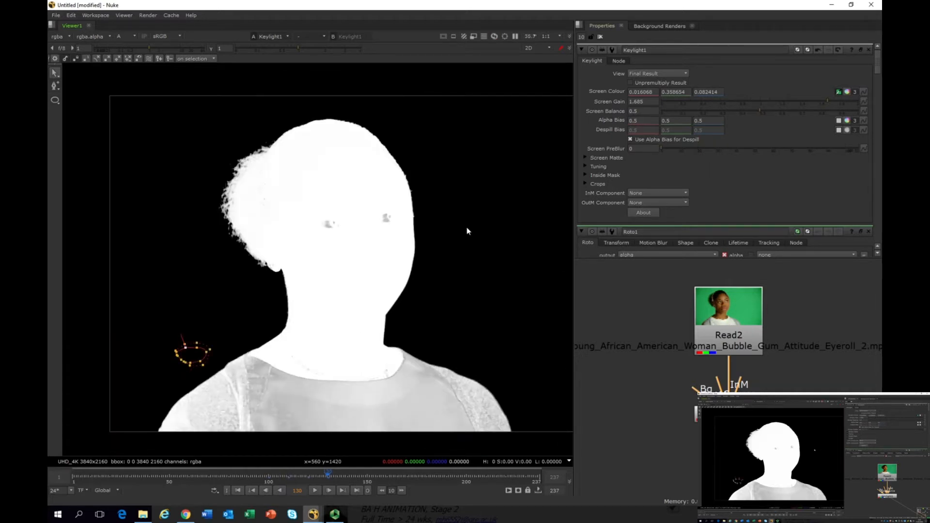
{"action": "scroll", "coordinate": [466, 231], "scroll_direction": "up", "scroll_amount": 3}
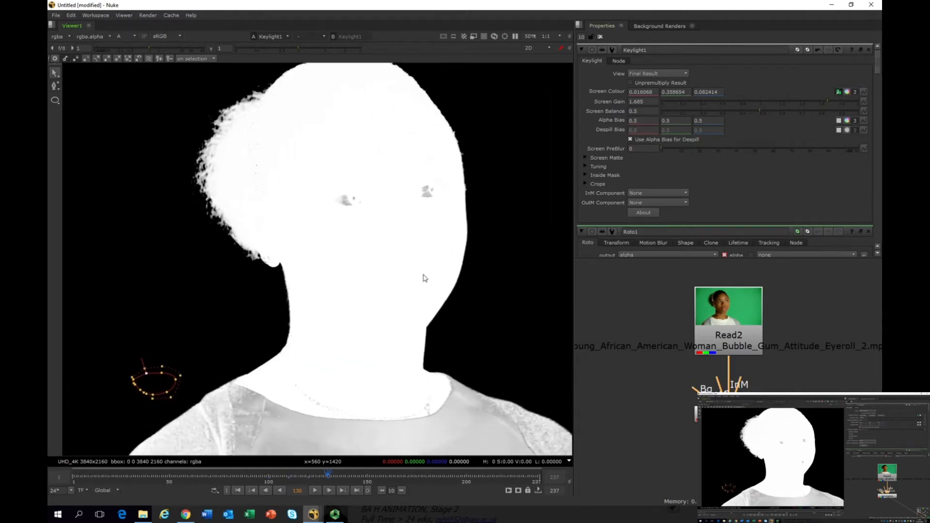
{"action": "scroll", "coordinate": [425, 264], "scroll_direction": "down", "scroll_amount": 2}
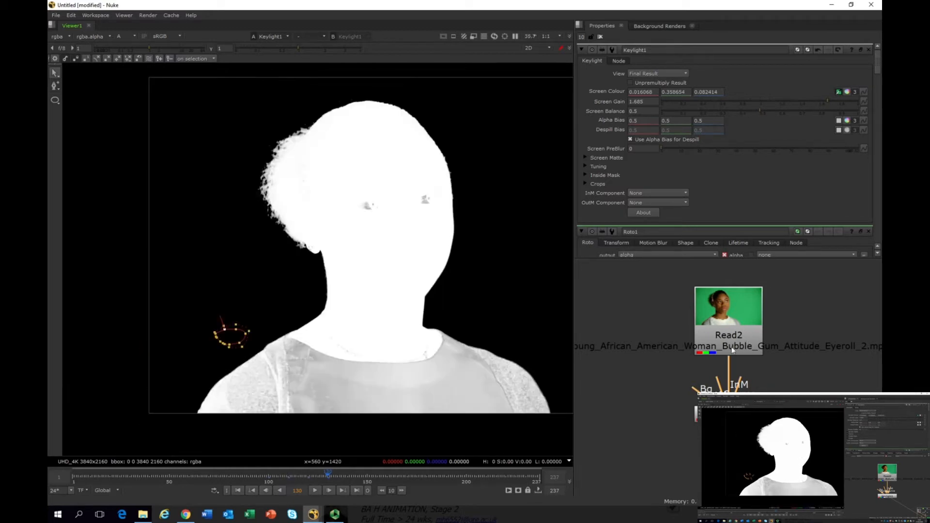
Step: Move the Keylight1 node further below Read2 and lower its Screen Gain to 1.11 to bring back hair detail
{"action": "left_click_drag", "start_coordinate": [726, 415], "coordinate": [726, 433]}
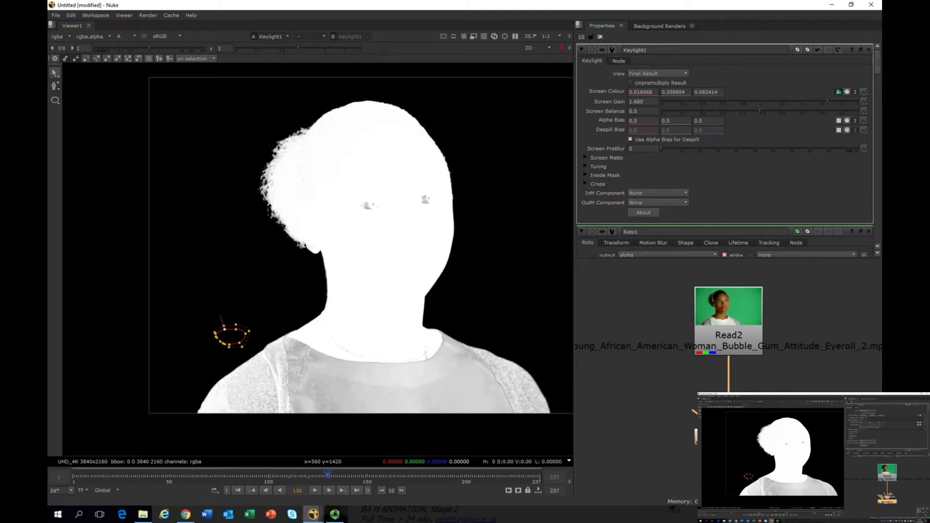
{"action": "mouse_move", "coordinate": [730, 436]}
{"action": "left_mouse_down"}
{"action": "mouse_move", "coordinate": [737, 424]}
{"action": "mouse_move", "coordinate": [792, 422]}
{"action": "mouse_move", "coordinate": [727, 441]}
{"action": "left_mouse_up"}
{"action": "left_click_drag", "start_coordinate": [822, 105], "coordinate": [771, 105]}
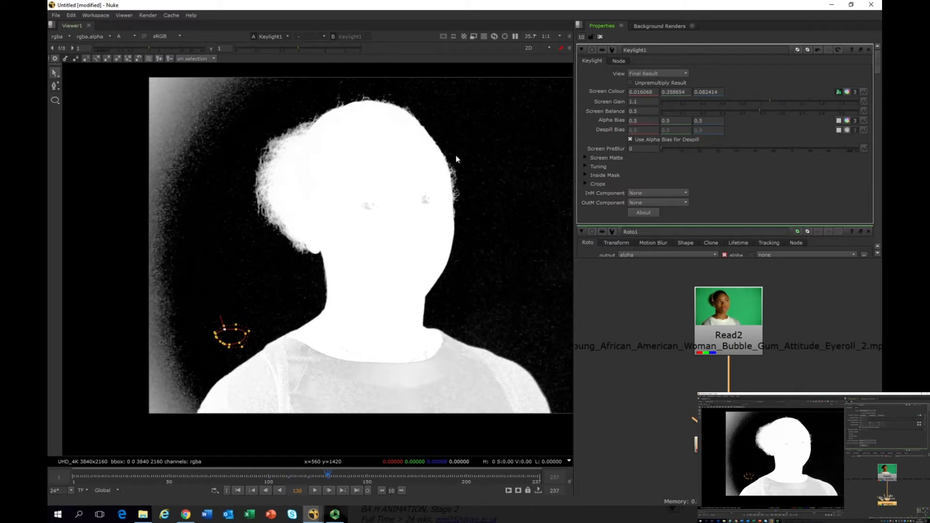
{"action": "scroll", "coordinate": [249, 182], "scroll_direction": "up", "scroll_amount": 5}
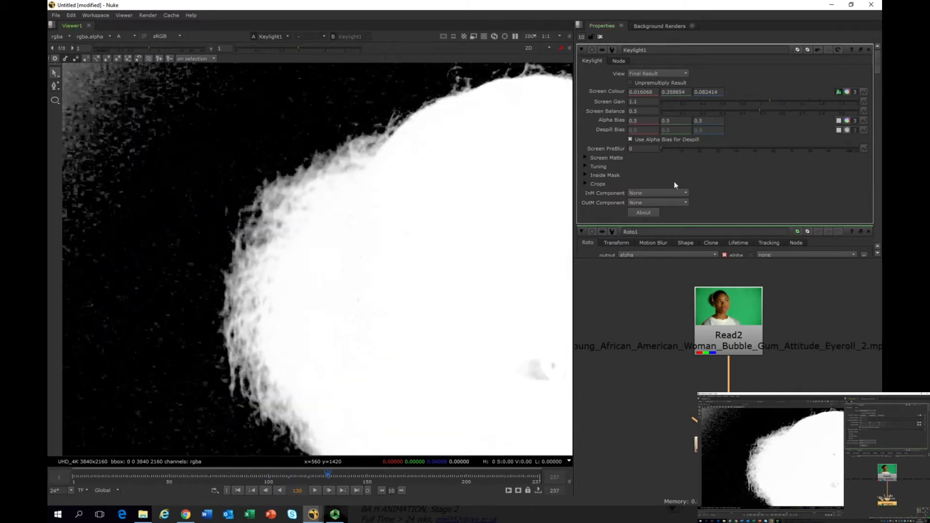
{"action": "left_click_drag", "start_coordinate": [765, 101], "coordinate": [761, 100]}
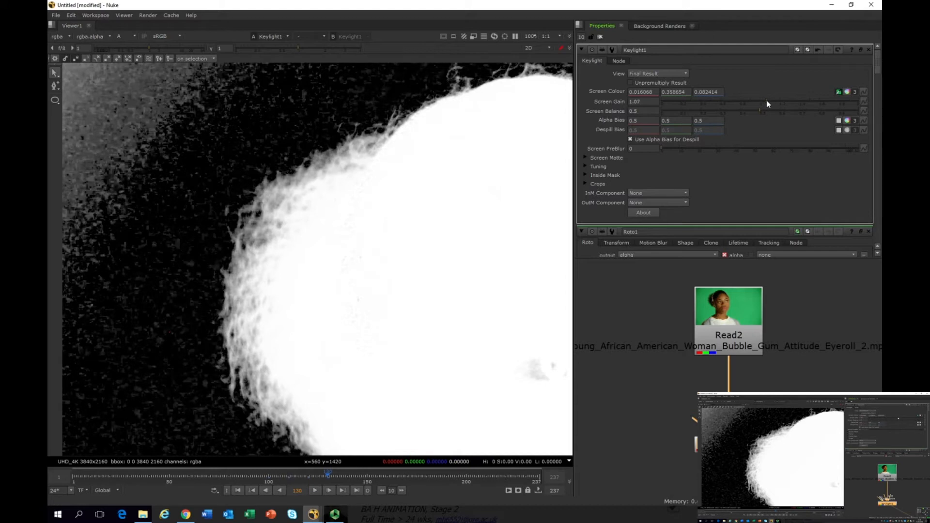
{"action": "left_click_drag", "start_coordinate": [766, 101], "coordinate": [771, 100]}
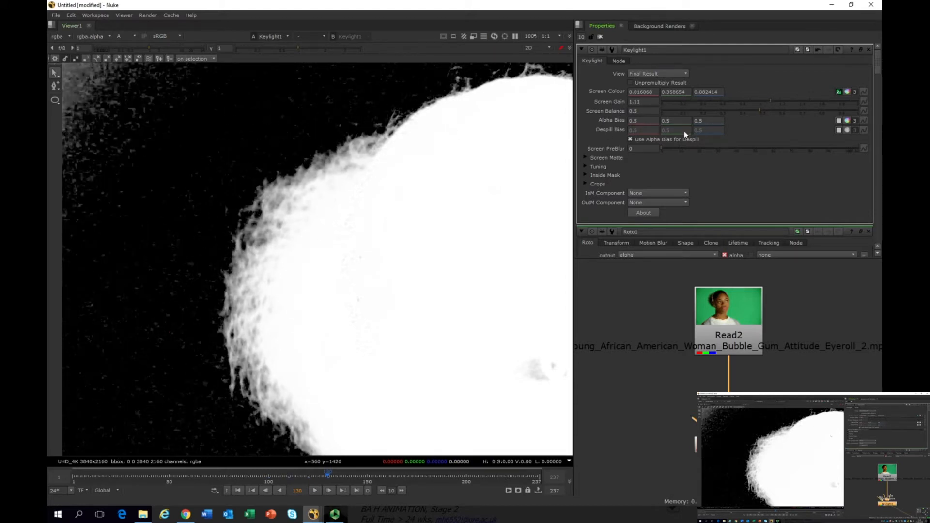
Step: Test the effect of a 1.73 Screen Gain on the hair around the head, and return it to 1.11
{"action": "scroll", "coordinate": [431, 280], "scroll_direction": "down", "scroll_amount": 3}
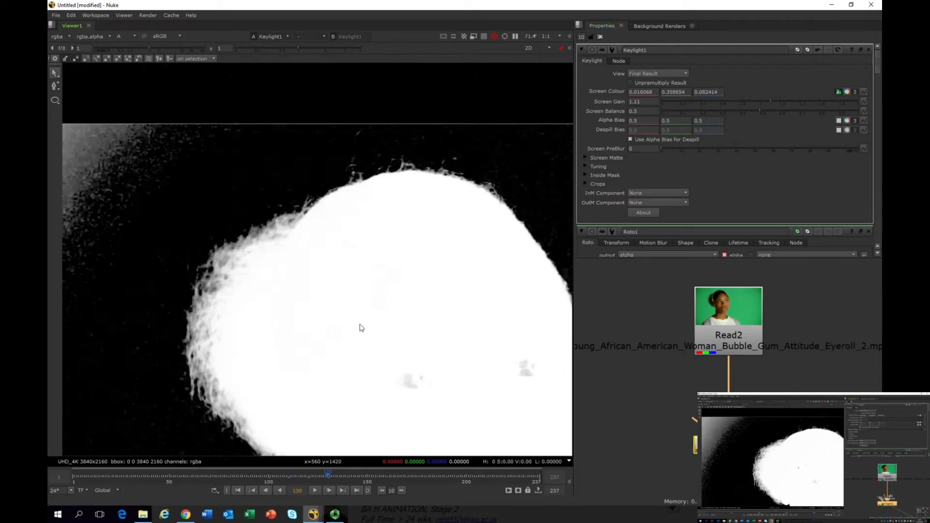
{"action": "middle_click_drag", "start_coordinate": [558, 371], "coordinate": [502, 312]}
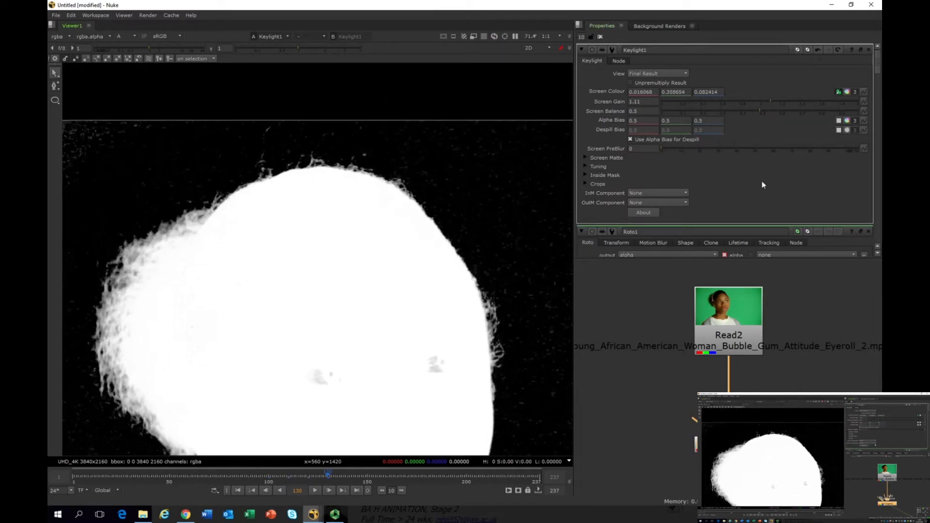
{"action": "left_click_drag", "start_coordinate": [775, 100], "coordinate": [834, 101]}
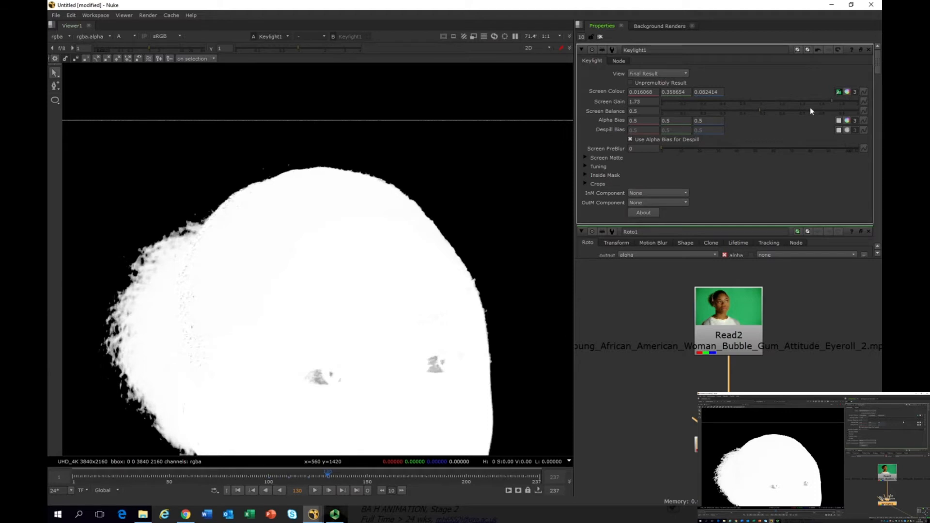
{"action": "left_click_drag", "start_coordinate": [804, 103], "coordinate": [771, 104]}
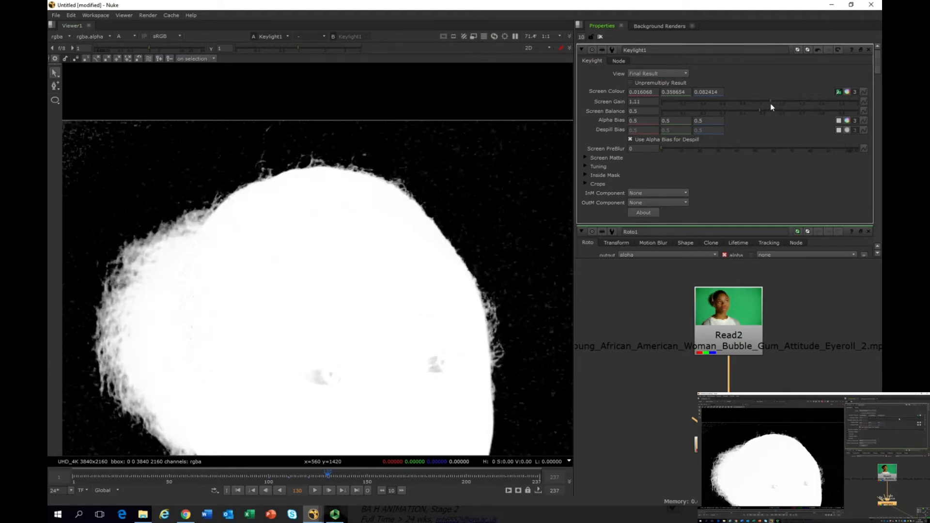
Step: Review the matte at the 1.11 Screen Gain, from the fine hair edges to the backdrop and shoulders
{"action": "scroll", "coordinate": [399, 315], "scroll_direction": "up", "scroll_amount": 3}
{"action": "scroll", "coordinate": [425, 259], "scroll_direction": "down", "scroll_amount": 5}
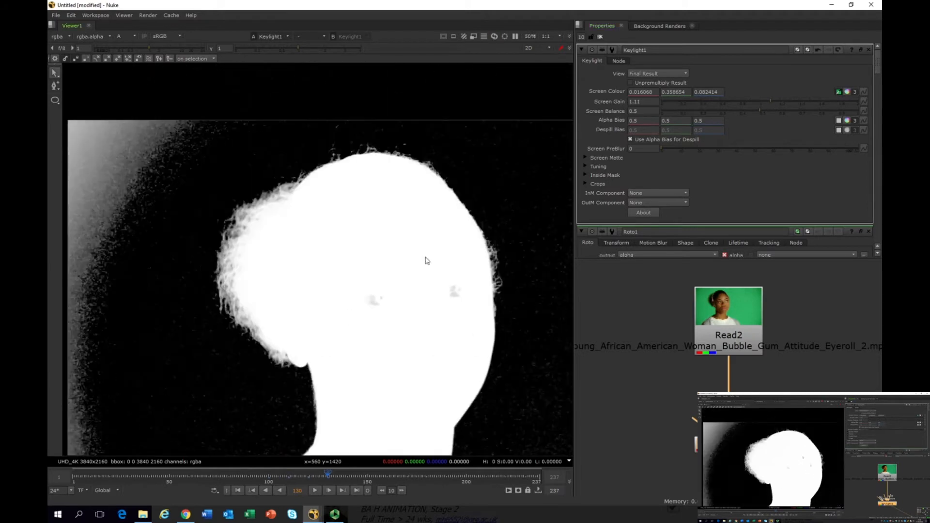
{"action": "middle_click_drag", "start_coordinate": [402, 301], "coordinate": [409, 257]}
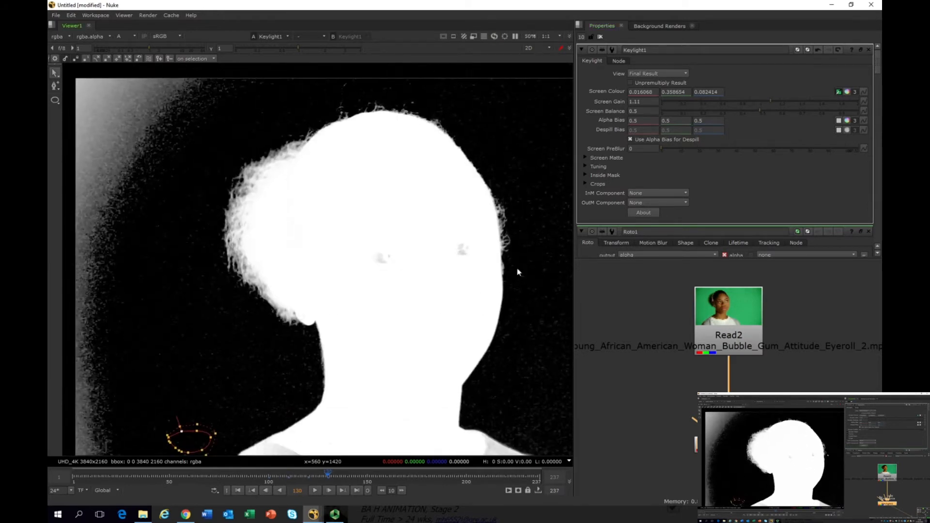
{"action": "scroll", "coordinate": [393, 317], "scroll_direction": "down", "scroll_amount": 1}
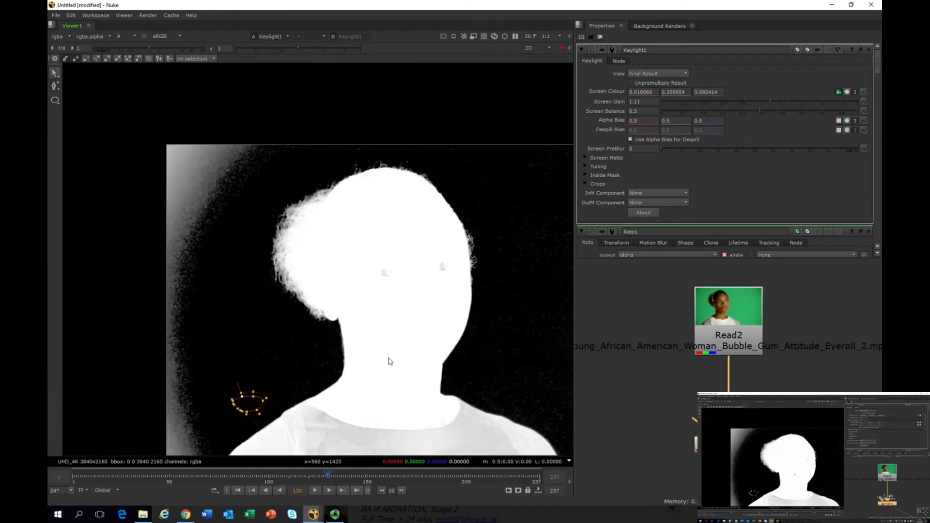
{"action": "middle_click_drag", "start_coordinate": [392, 349], "coordinate": [392, 300]}
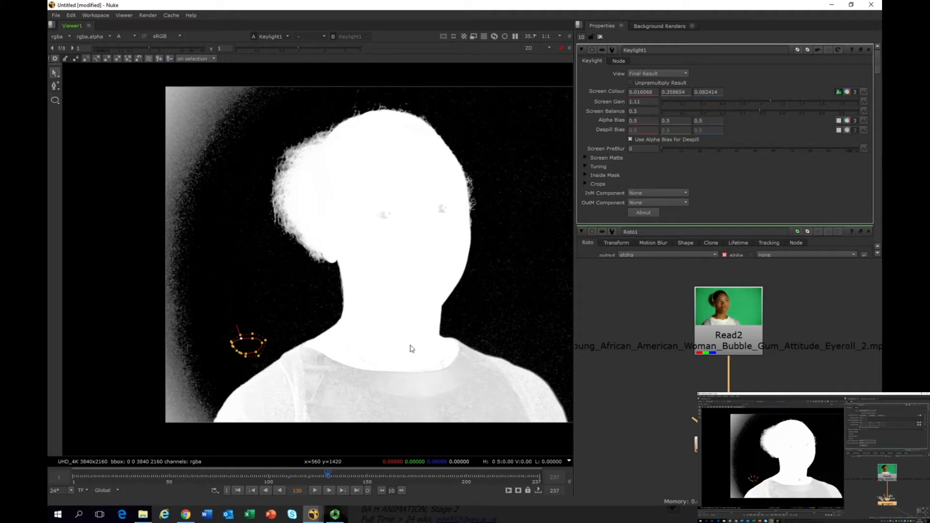
{"action": "middle_click_drag", "start_coordinate": [409, 349], "coordinate": [395, 368]}
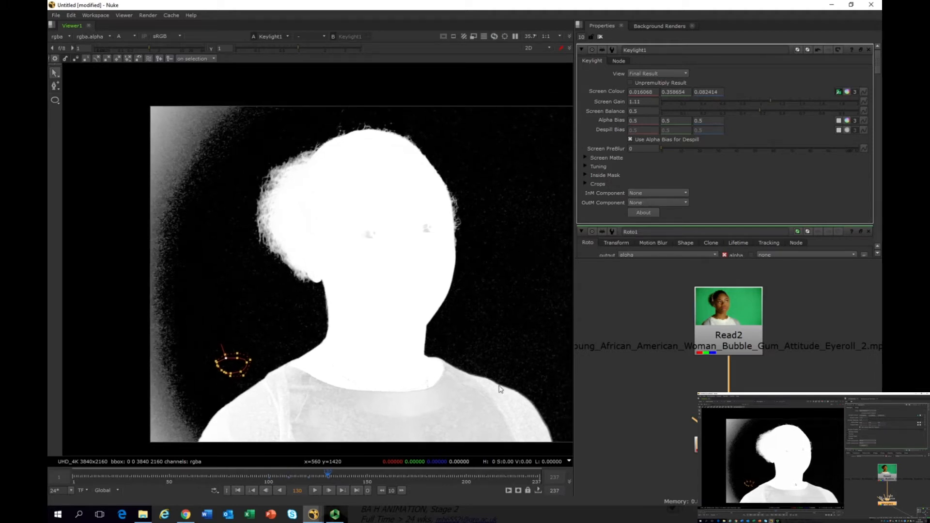
Step: Add a second Keylight node beside Keylight1, connect its Source to Read2, and view its output in colour
{"action": "middle_click_drag", "start_coordinate": [801, 416], "coordinate": [734, 415]}
{"action": "left_click", "coordinate": [782, 405]}
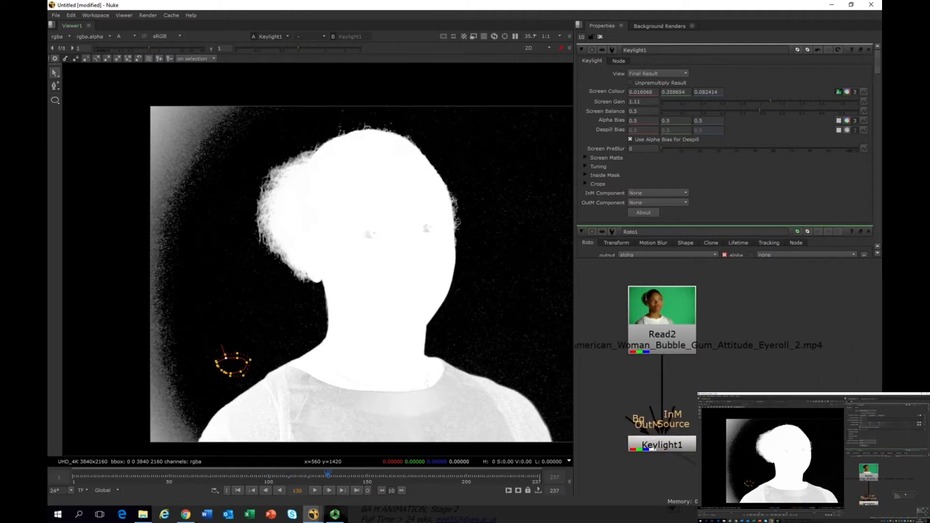
{"action": "left_click", "coordinate": [765, 420]}
{"action": "left_click_drag", "start_coordinate": [770, 410], "coordinate": [789, 419]}
{"action": "left_click_drag", "start_coordinate": [829, 393], "coordinate": [668, 341]}
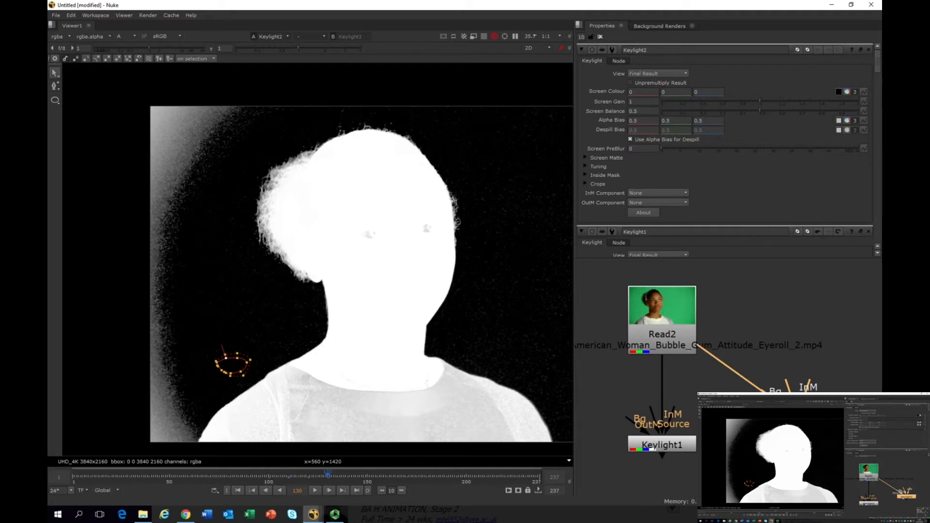
{"action": "key", "text": "1"}
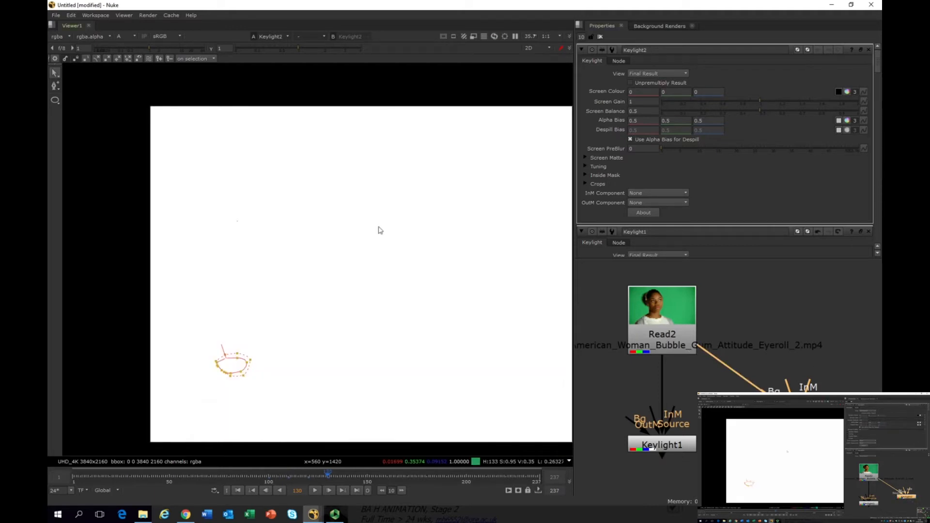
{"action": "key", "text": "a"}
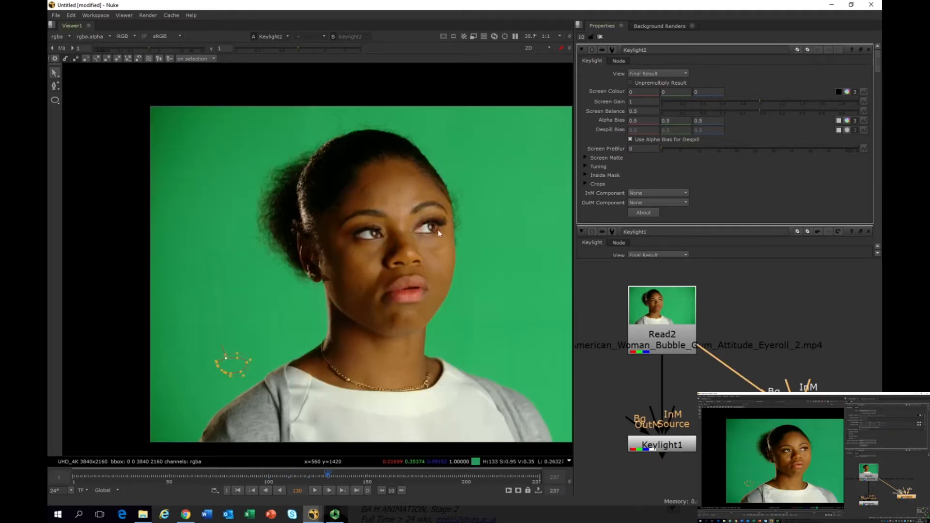
Step: Sample the green backdrop beside the hair as Keylight2's Screen Colour and display its alpha channel
{"action": "left_click", "coordinate": [838, 91]}
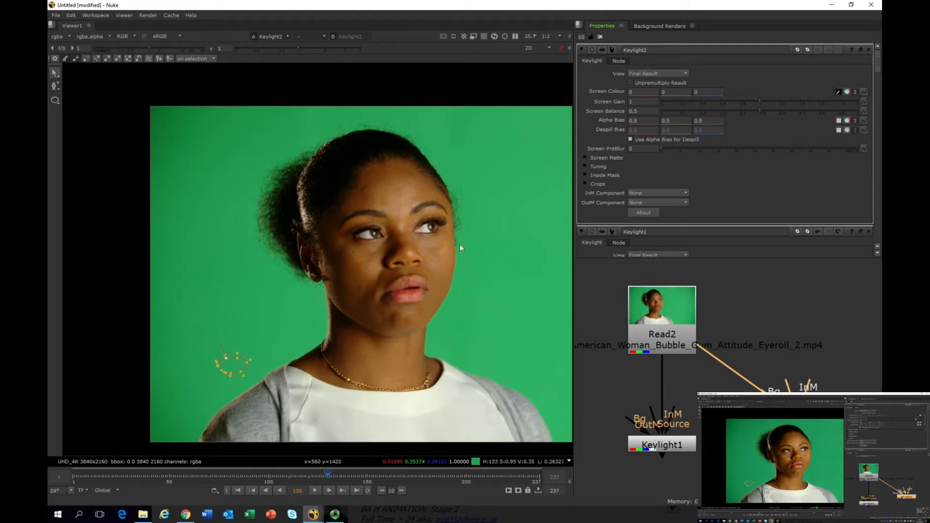
{"action": "left_click", "coordinate": [240, 268], "text": "ctrl"}
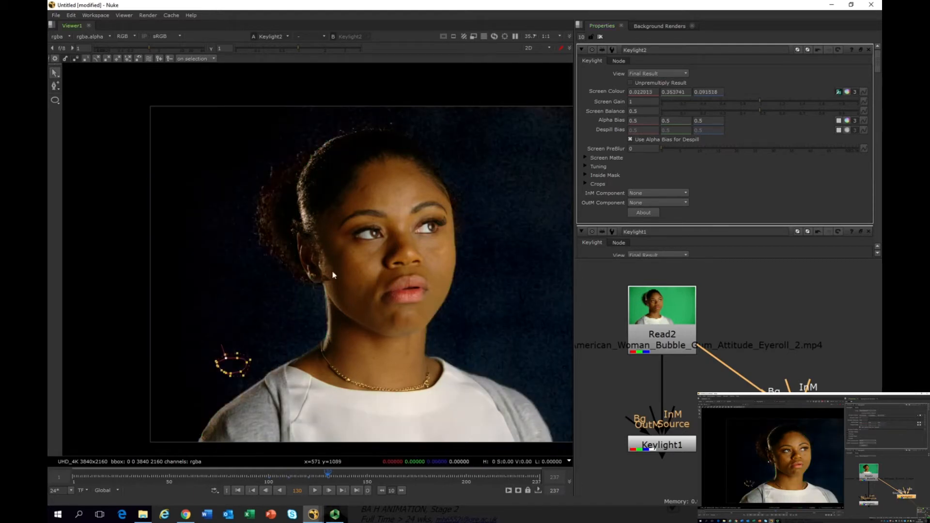
{"action": "key", "text": "a"}
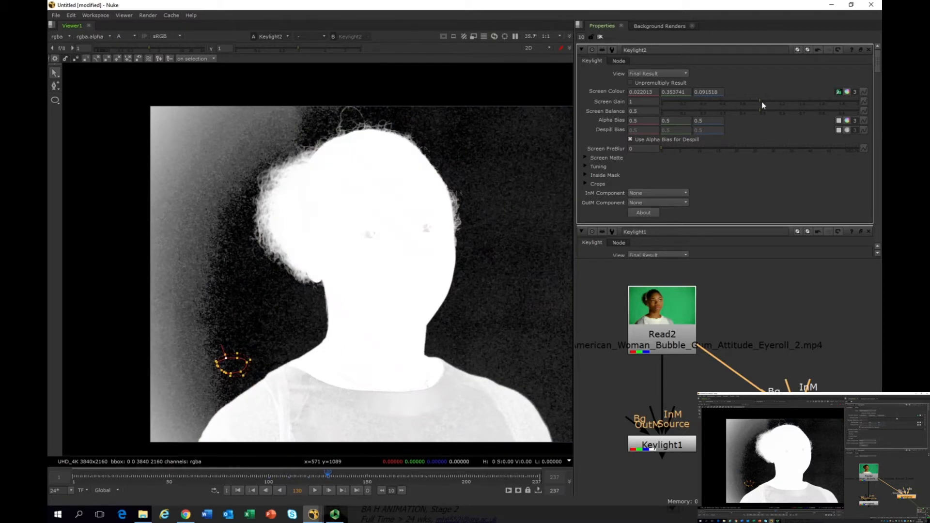
Step: Raise Keylight2's Screen Gain to 1.6 and lower its Screen Matte Clip White to 0.52
{"action": "left_click_drag", "start_coordinate": [761, 101], "coordinate": [813, 102]}
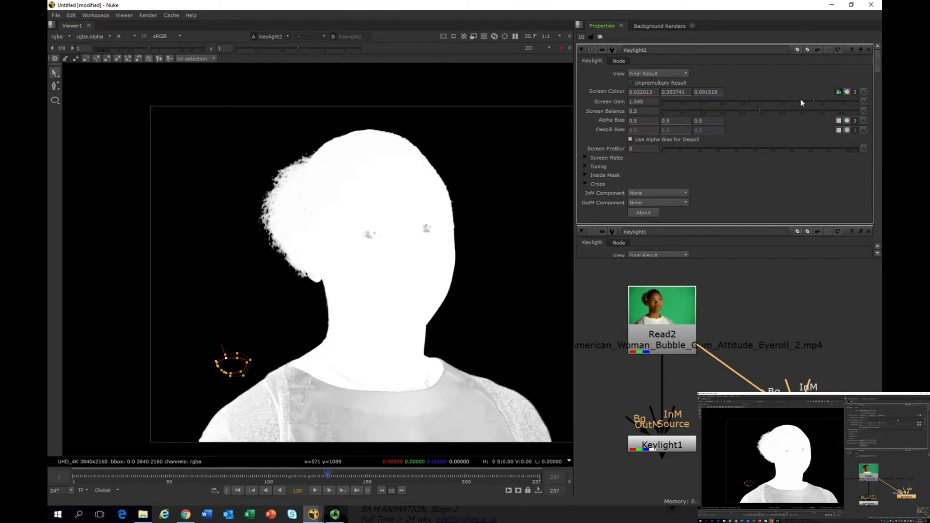
{"action": "mouse_move", "coordinate": [812, 102]}
{"action": "left_mouse_down"}
{"action": "mouse_move", "coordinate": [786, 100]}
{"action": "mouse_move", "coordinate": [821, 100]}
{"action": "left_mouse_up"}
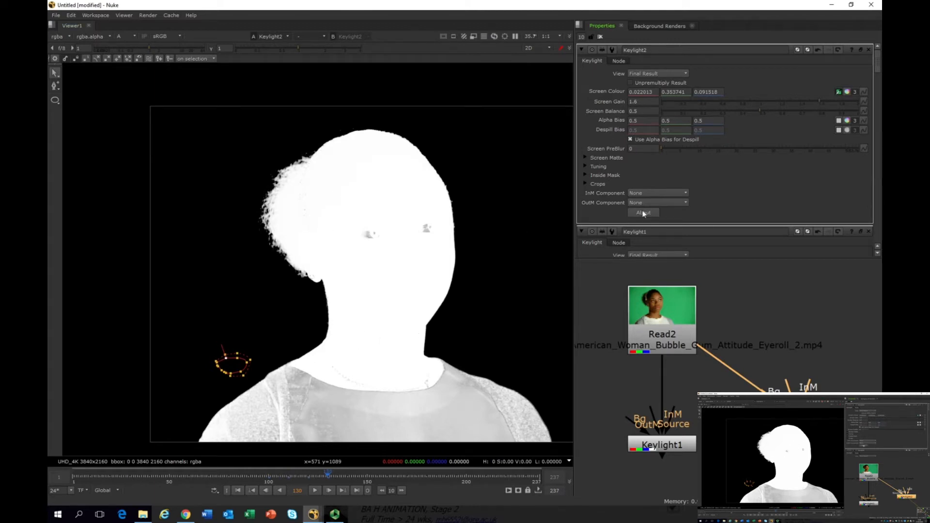
{"action": "left_click", "coordinate": [585, 158]}
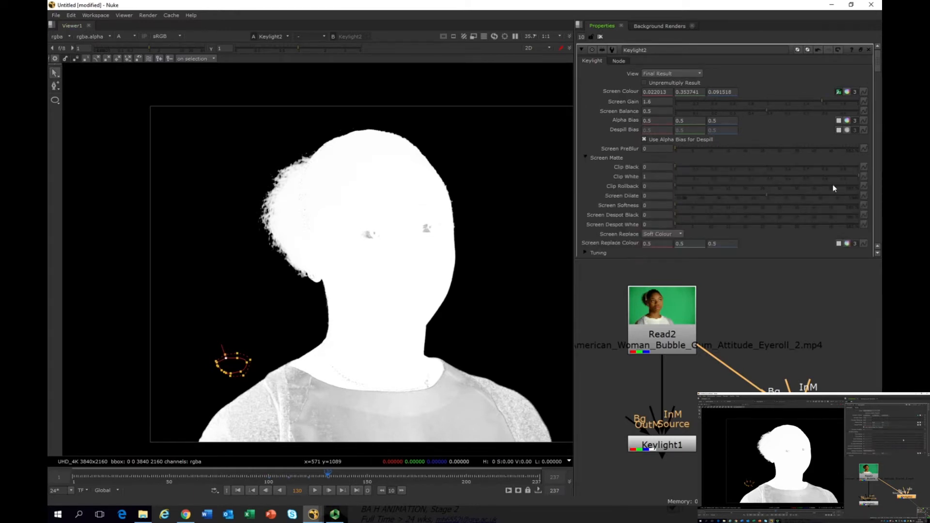
{"action": "left_click_drag", "start_coordinate": [857, 177], "coordinate": [760, 189]}
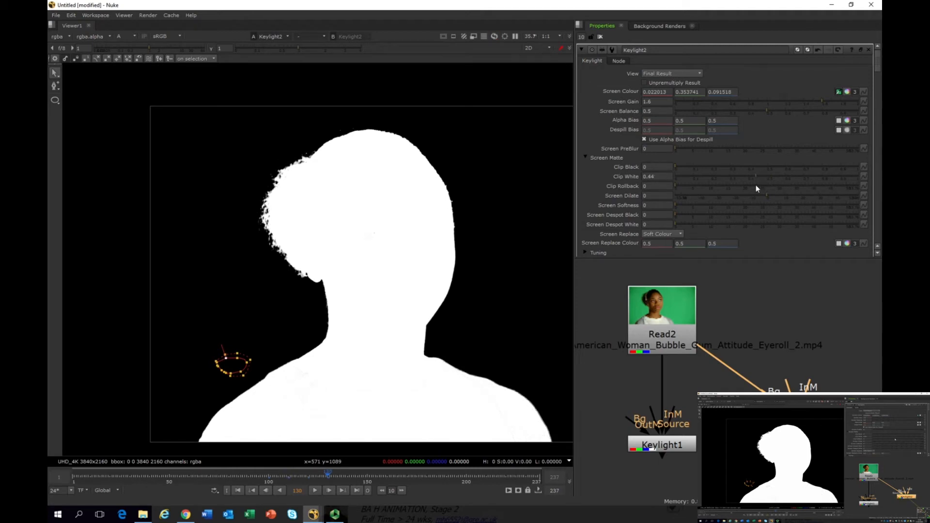
{"action": "left_click", "coordinate": [768, 186]}
Step: Examine the Keylight2 matte around the hair, face and clothing for grey areas, and compare it with the Keylight1 matte
{"action": "scroll", "coordinate": [275, 211], "scroll_direction": "up", "scroll_amount": 2}
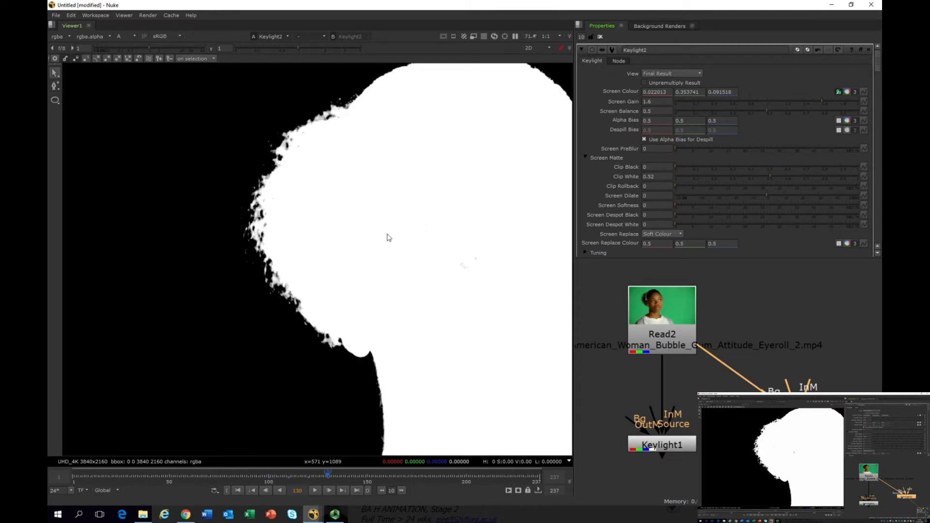
{"action": "scroll", "coordinate": [387, 237], "scroll_direction": "down", "scroll_amount": 1}
{"action": "scroll", "coordinate": [389, 238], "scroll_direction": "down", "scroll_amount": 1}
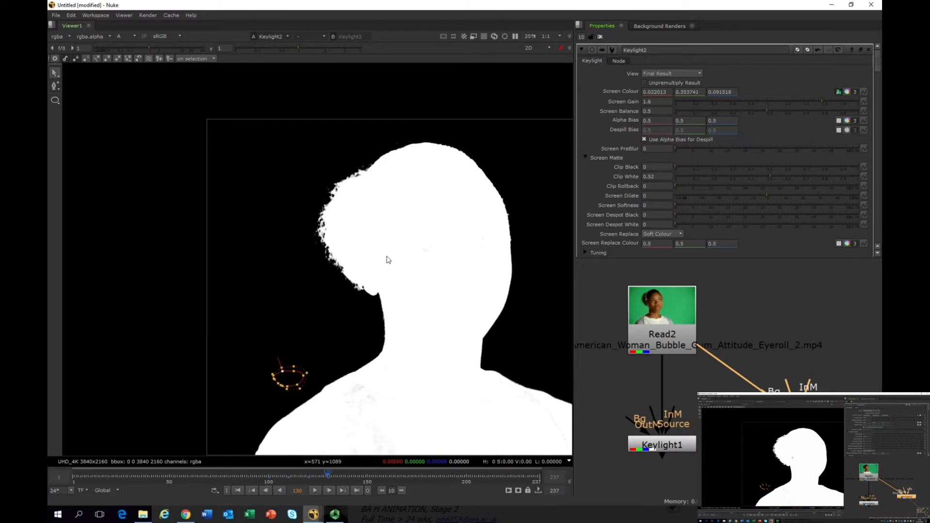
{"action": "scroll", "coordinate": [387, 258], "scroll_direction": "down", "scroll_amount": 1}
{"action": "scroll", "coordinate": [406, 322], "scroll_direction": "up", "scroll_amount": 2}
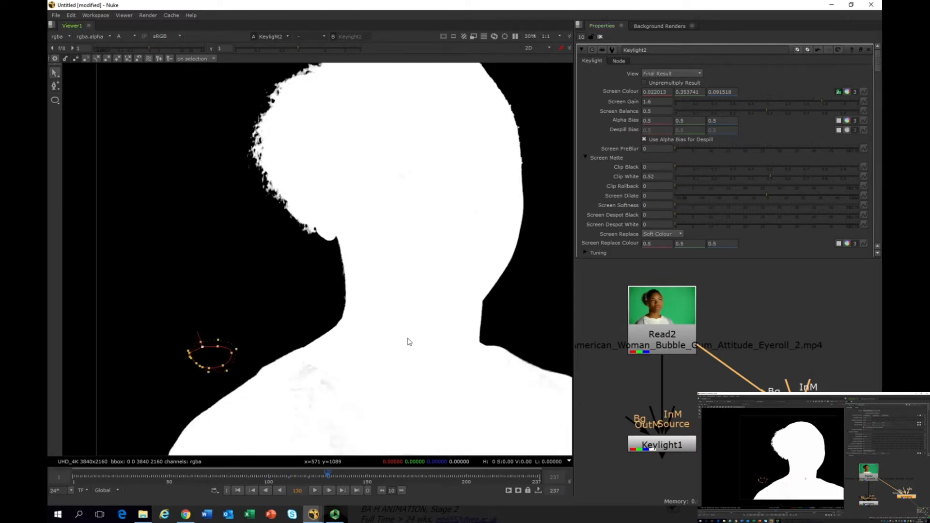
{"action": "scroll", "coordinate": [374, 326], "scroll_direction": "down", "scroll_amount": 1}
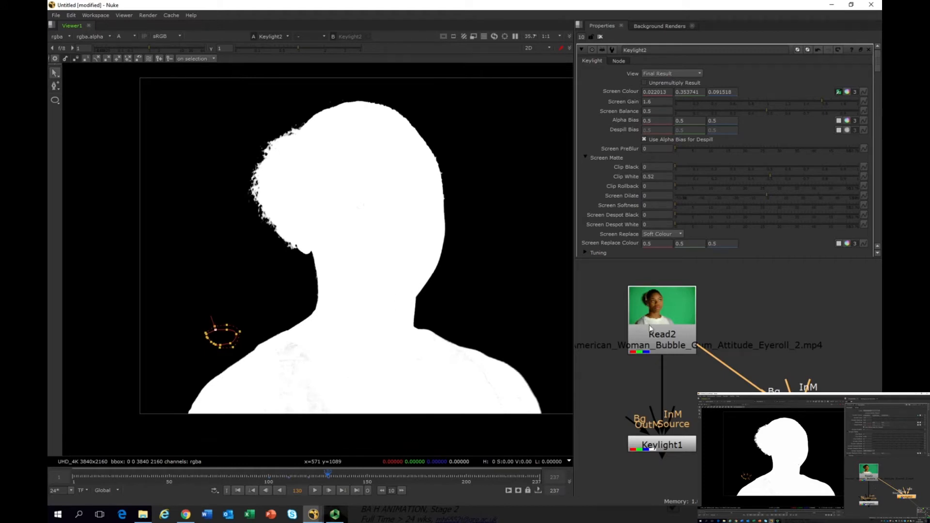
{"action": "left_click", "coordinate": [635, 450]}
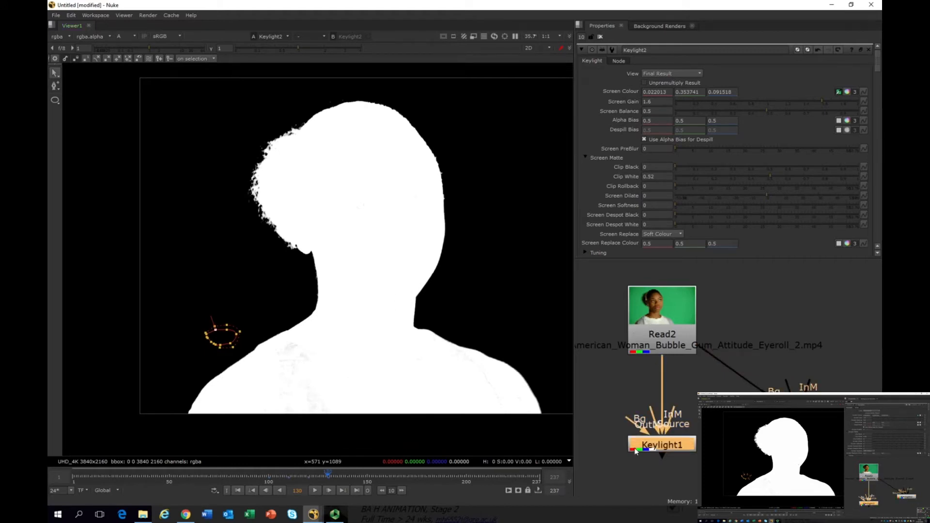
{"action": "key", "text": "1"}
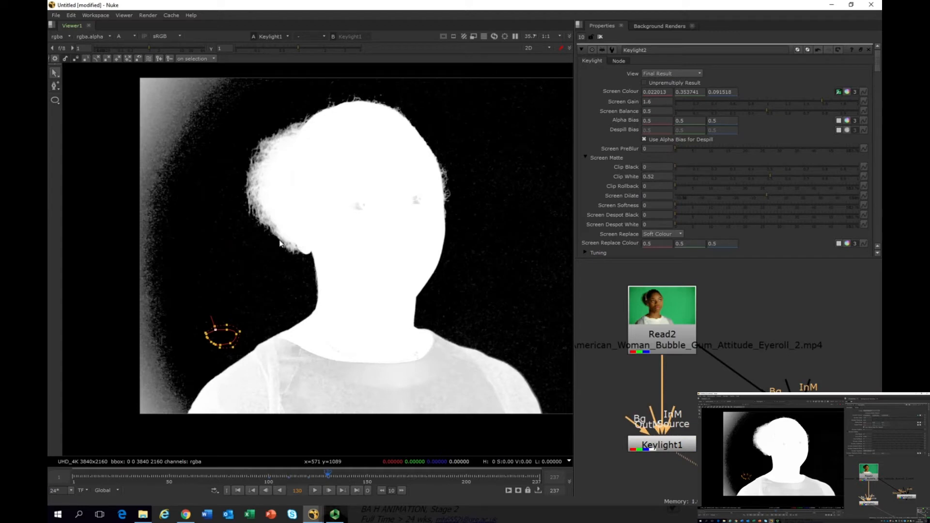
{"action": "left_click", "coordinate": [642, 442]}
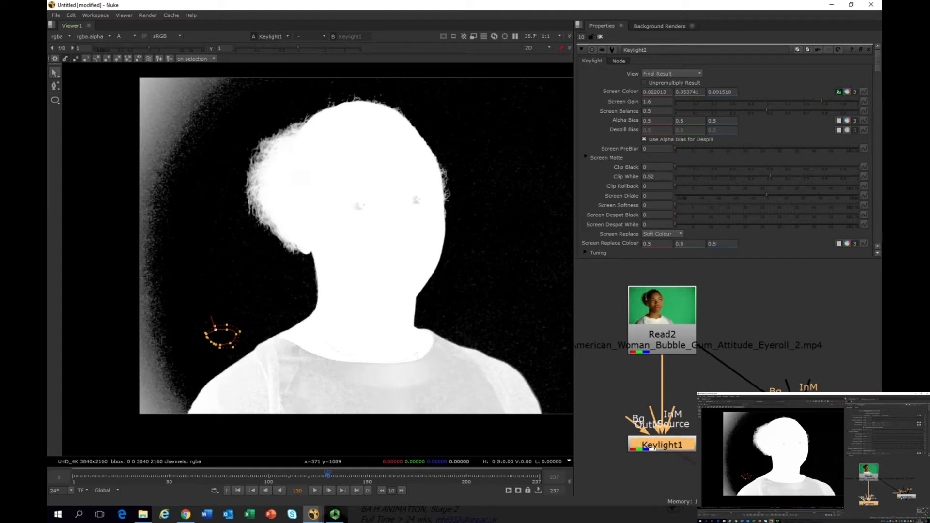
{"action": "left_click", "coordinate": [783, 422]}
{"action": "key", "text": "1"}
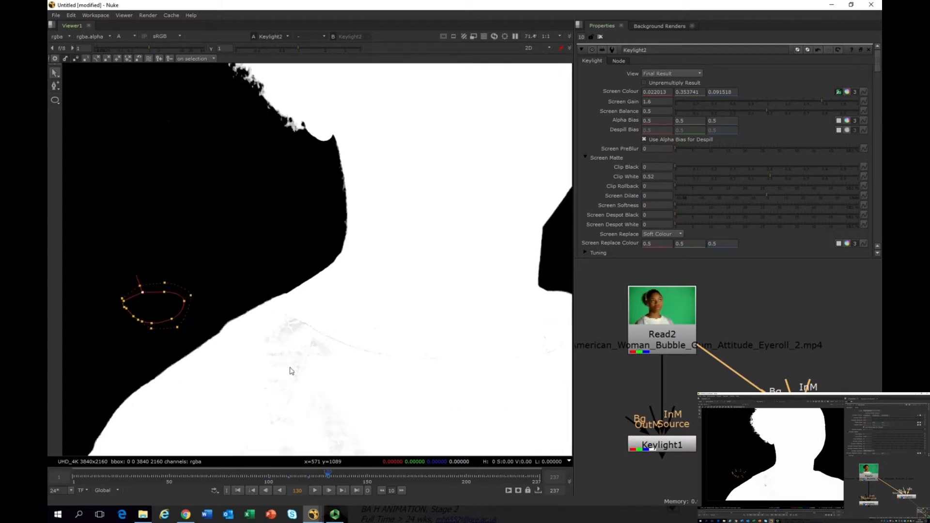
Step: Lower Keylight2's Clip White to 0.42 to fill the remaining grey patches in the clothing
{"action": "scroll", "coordinate": [290, 370], "scroll_direction": "up", "scroll_amount": 2}
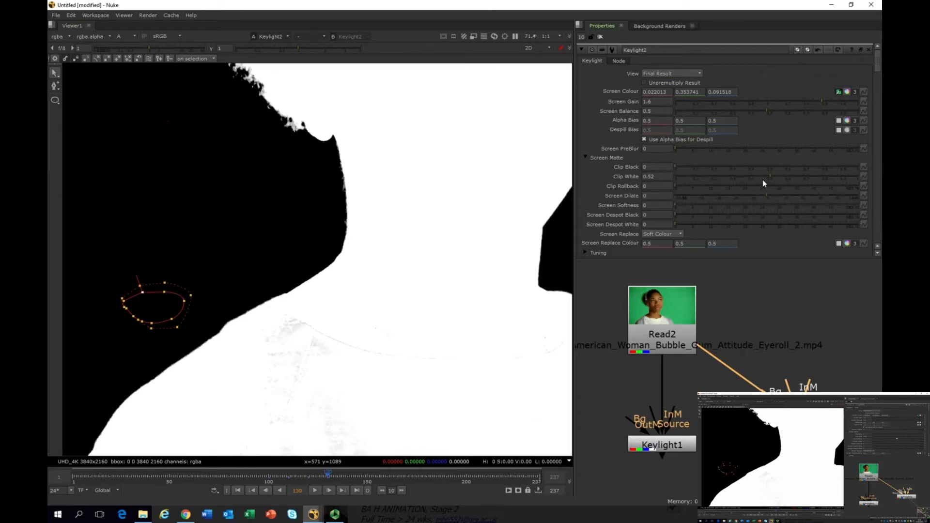
{"action": "left_click_drag", "start_coordinate": [762, 180], "coordinate": [751, 176]}
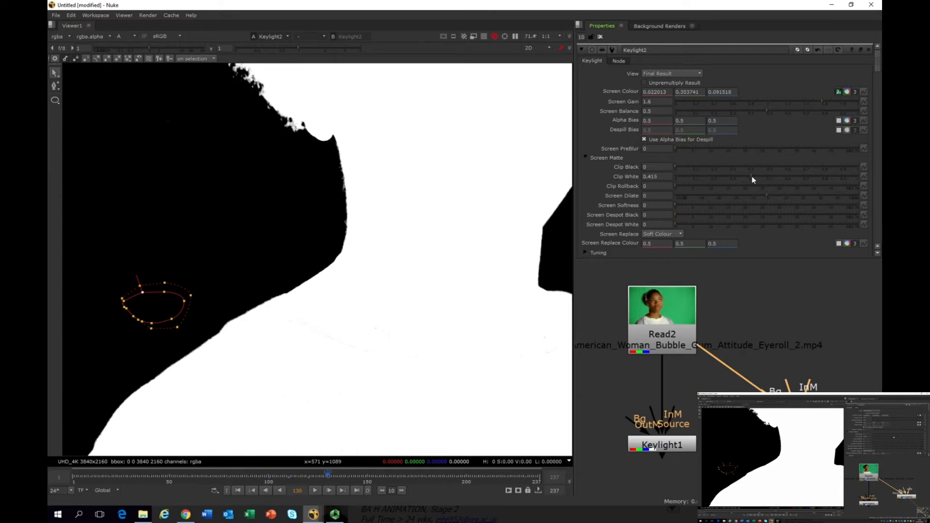
{"action": "scroll", "coordinate": [400, 218], "scroll_direction": "down", "scroll_amount": 5}
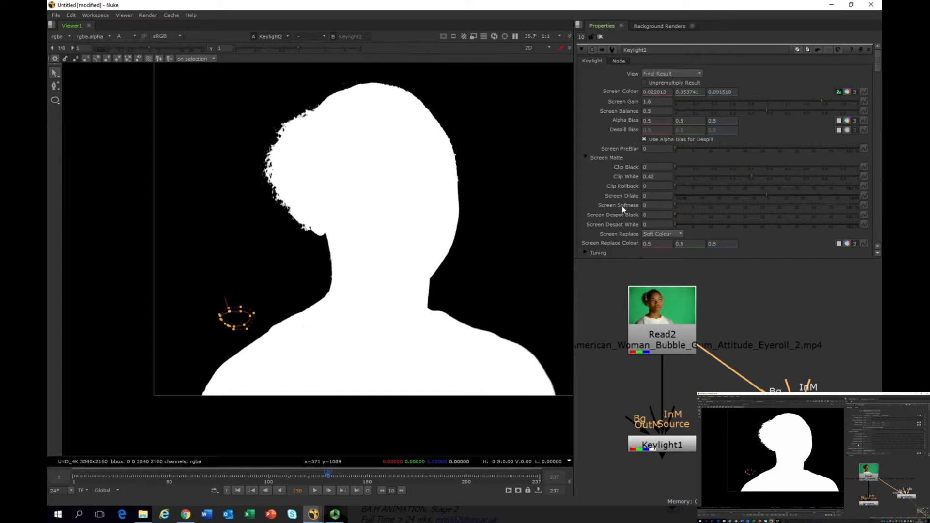
Step: Test a Screen Dilate of -13 on the Keylight2 matte, and return it to 0
{"action": "left_click", "coordinate": [763, 194]}
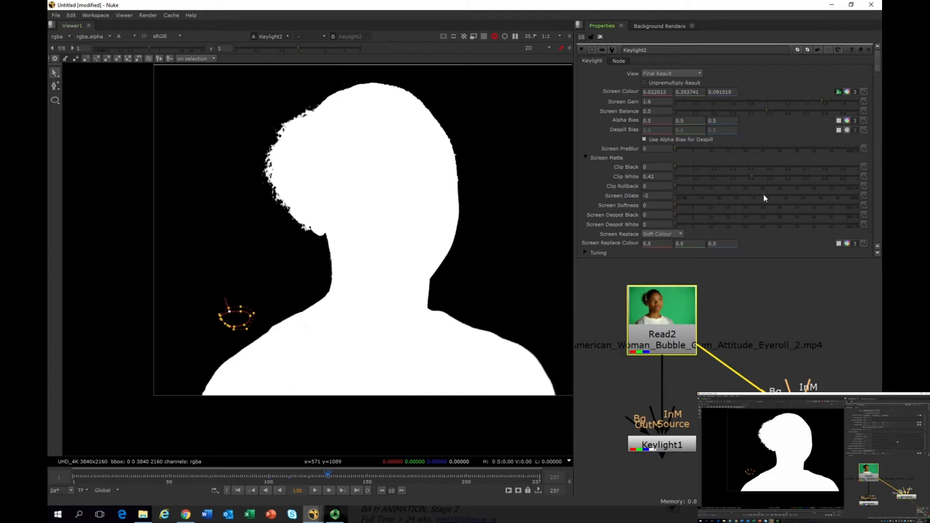
{"action": "mouse_move", "coordinate": [744, 197]}
{"action": "left_mouse_down"}
{"action": "mouse_move", "coordinate": [768, 194]}
{"action": "mouse_move", "coordinate": [745, 199]}
{"action": "left_mouse_up"}
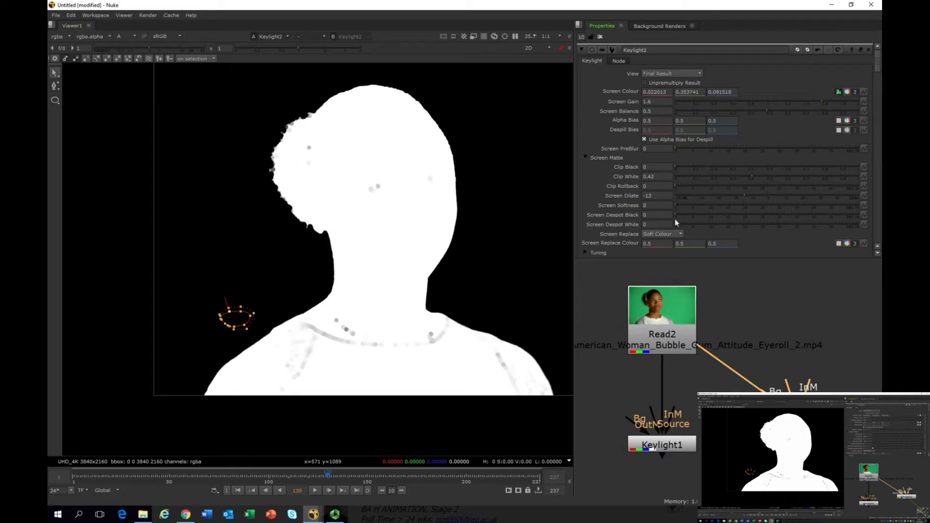
{"action": "left_click_drag", "start_coordinate": [747, 196], "coordinate": [769, 195]}
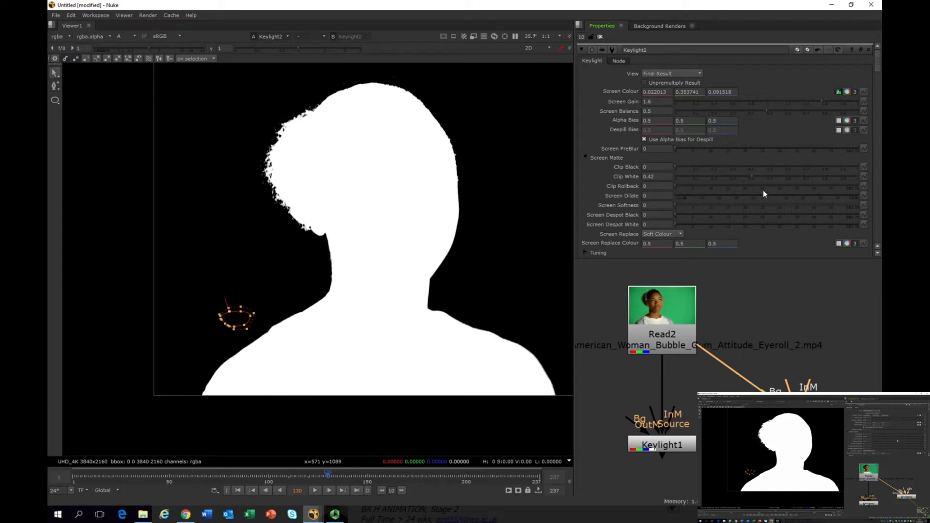
Step: View the Keylight1 and Keylight2 alphas in turn to compare the soft hair key with the solid core key
{"action": "left_click", "coordinate": [668, 449]}
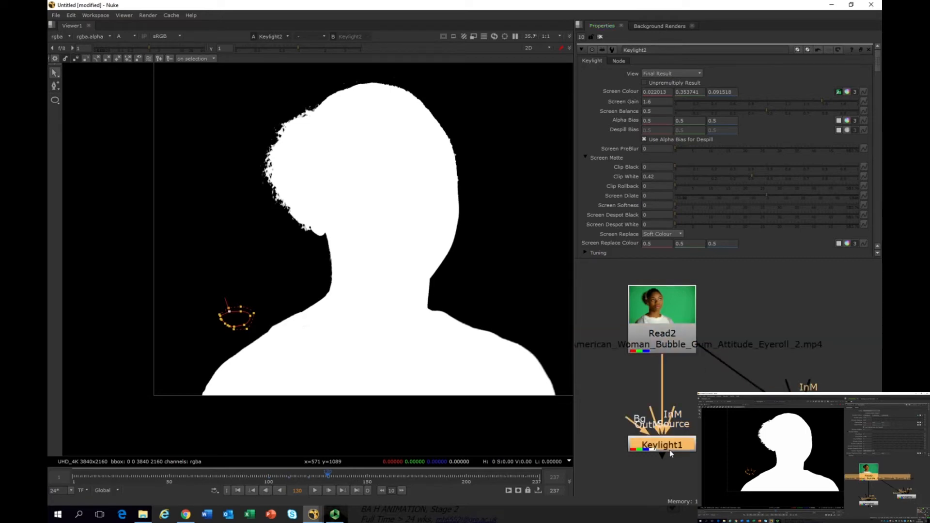
{"action": "key", "text": "1"}
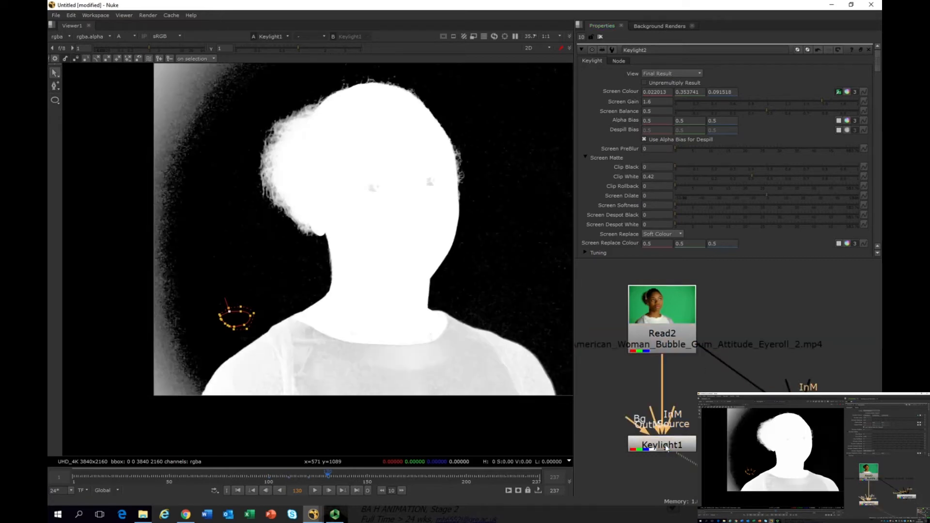
{"action": "left_click", "coordinate": [794, 420]}
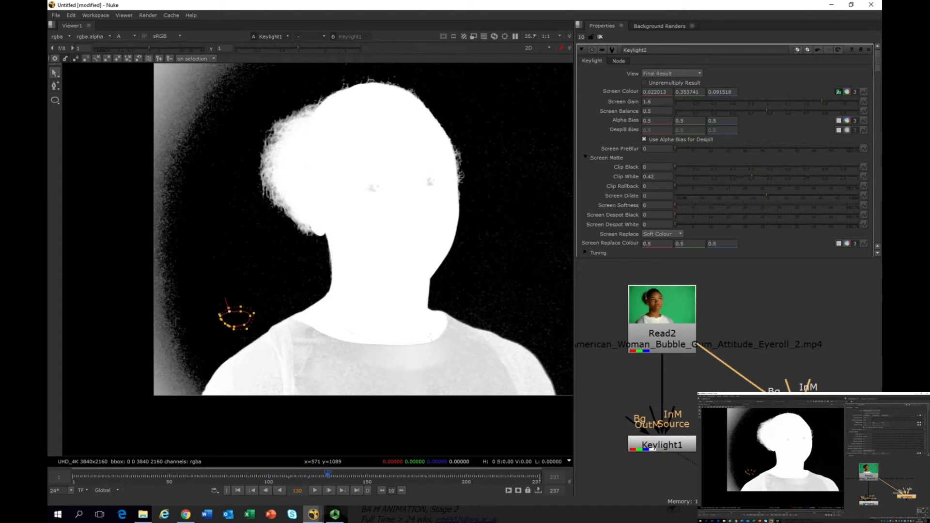
{"action": "key", "text": "1"}
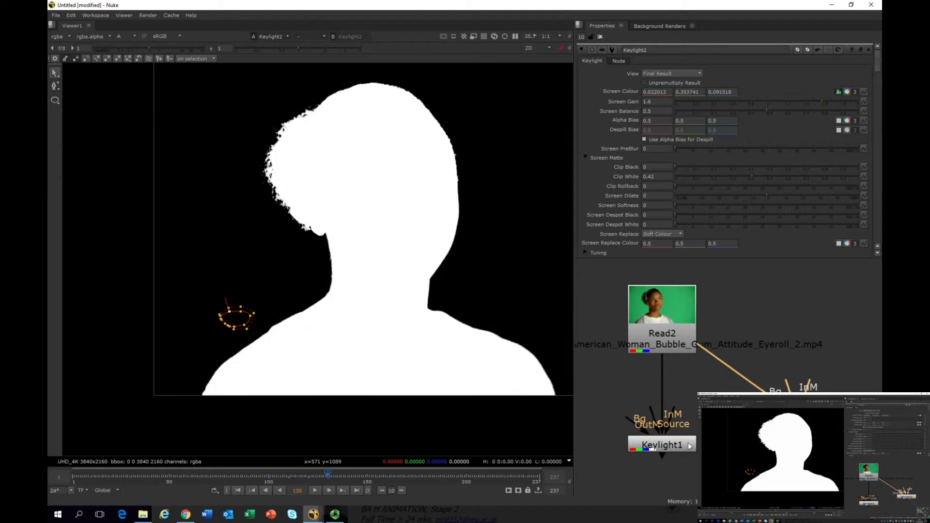
{"action": "left_click", "coordinate": [650, 450]}
{"action": "key", "text": "1"}
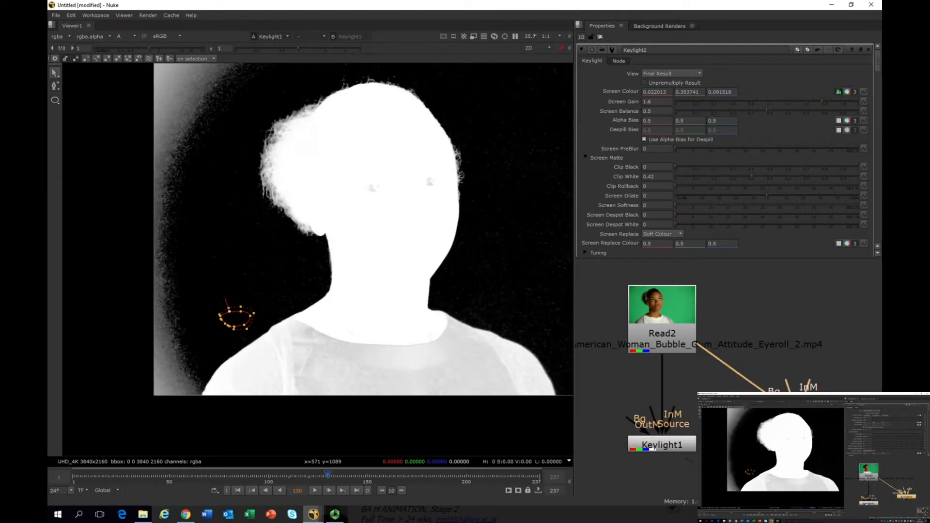
{"action": "key", "text": "1"}
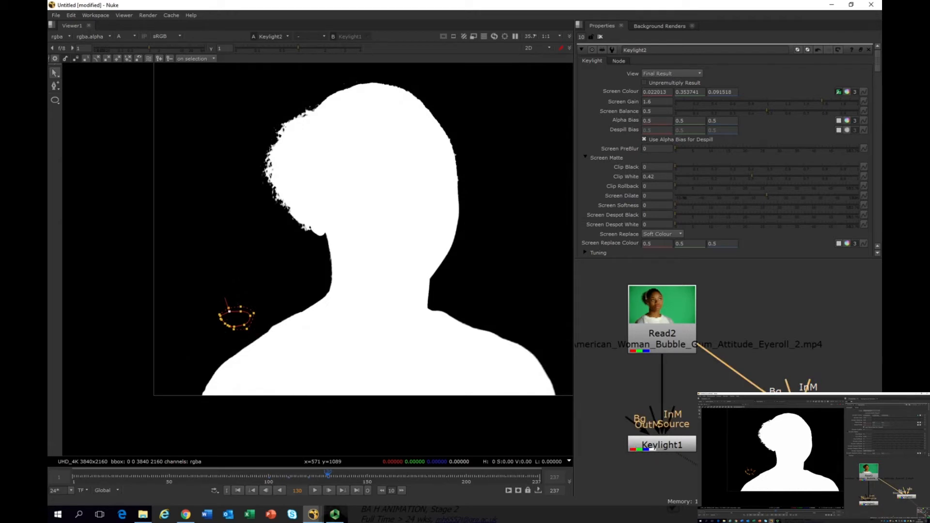
Step: Flip the viewer repeatedly between the Keylight1 and Keylight2 mattes to compare their hair edges, eyes, clothing and backdrop
{"action": "left_click", "coordinate": [677, 448]}
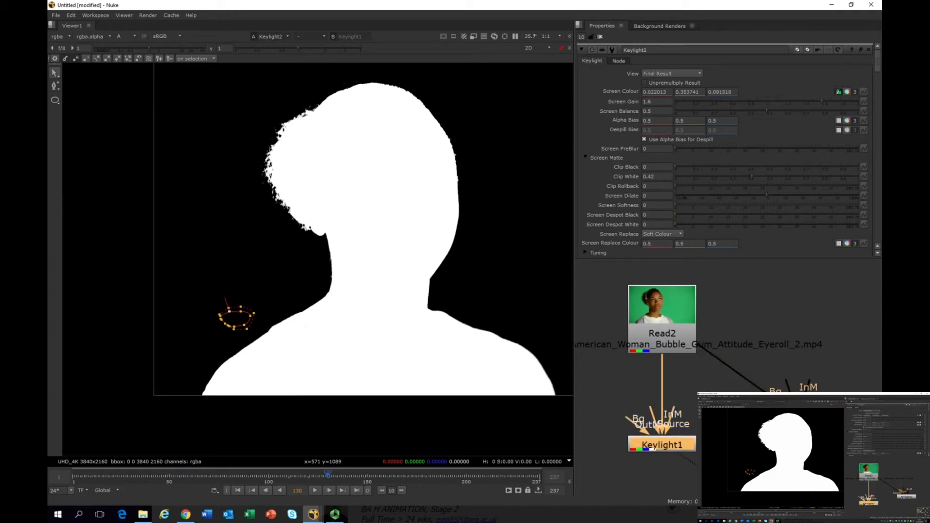
{"action": "key", "text": "1"}
{"action": "key", "text": "2"}
{"action": "key", "text": "1"}
{"action": "key", "text": "2"}
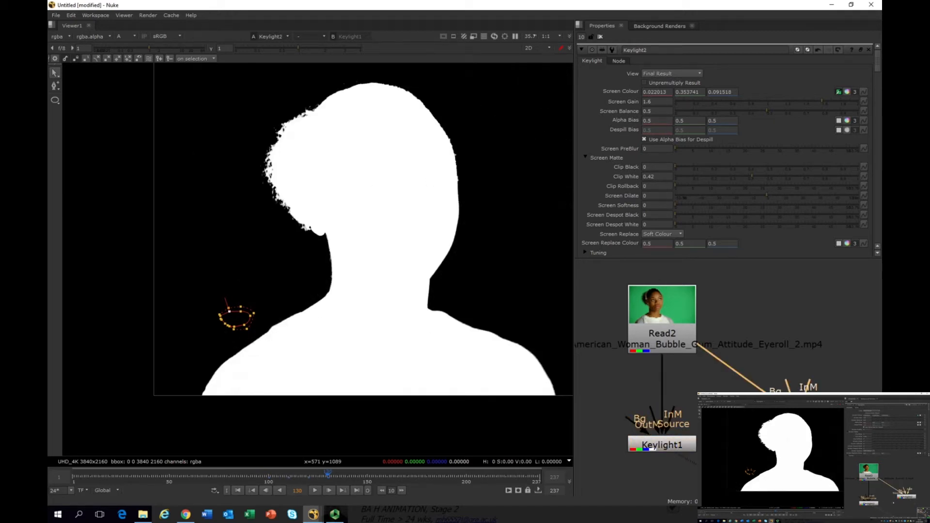
{"action": "key", "text": "1"}
{"action": "key", "text": "2"}
{"action": "key", "text": "1"}
{"action": "key", "text": "2"}
{"action": "key", "text": "1"}
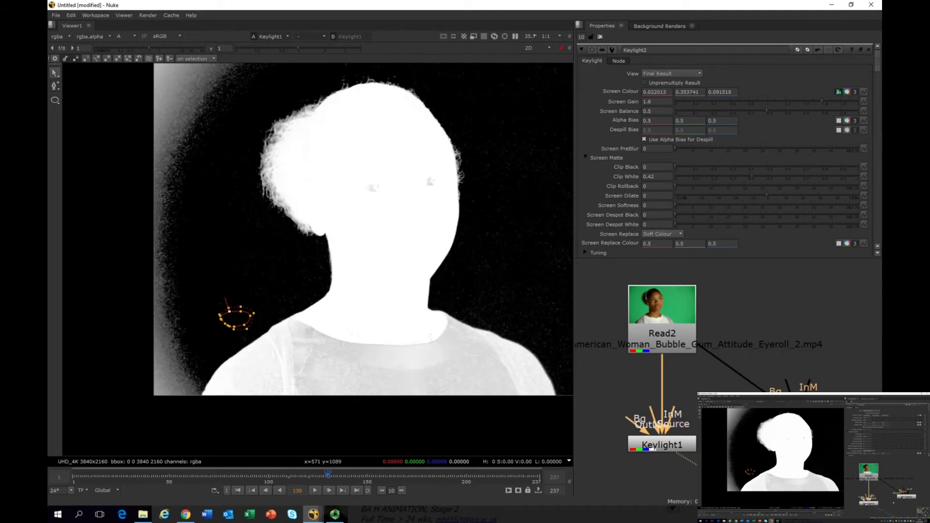
{"action": "key", "text": "2"}
{"action": "key", "text": "1"}
{"action": "key", "text": "2"}
{"action": "key", "text": "1"}
{"action": "key", "text": "2"}
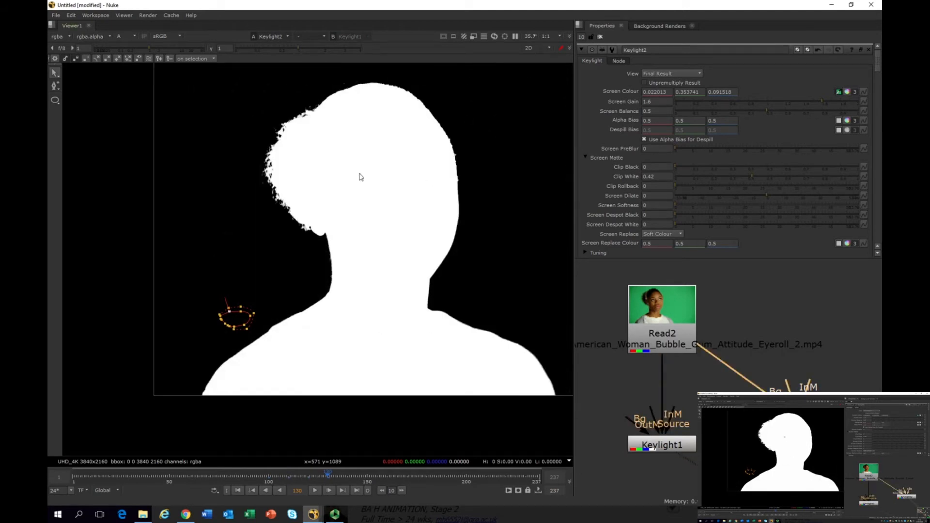
{"action": "key", "text": "1"}
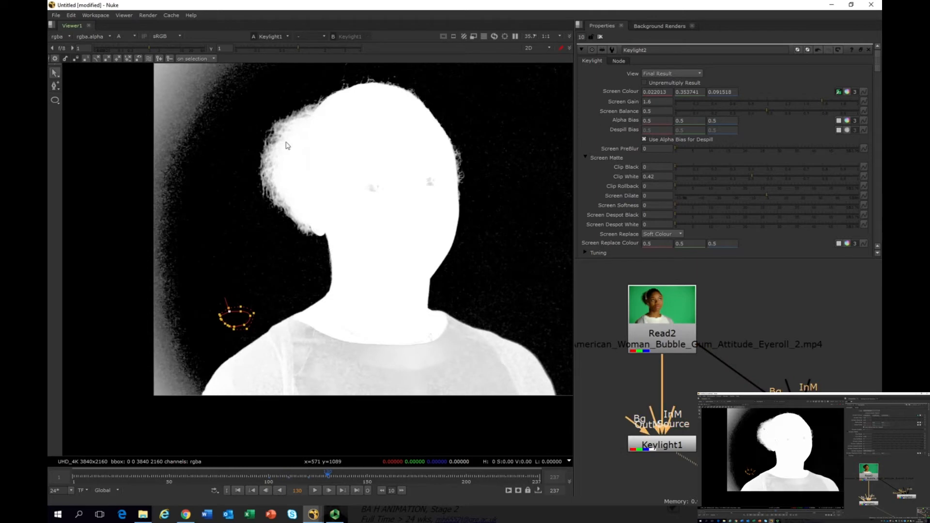
{"action": "key", "text": "2"}
{"action": "key", "text": "1"}
{"action": "key", "text": "2"}
{"action": "key", "text": "1"}
{"action": "key", "text": "2"}
{"action": "key", "text": "1"}
{"action": "key", "text": "2"}
{"action": "key", "text": "1"}
{"action": "key", "text": "2"}
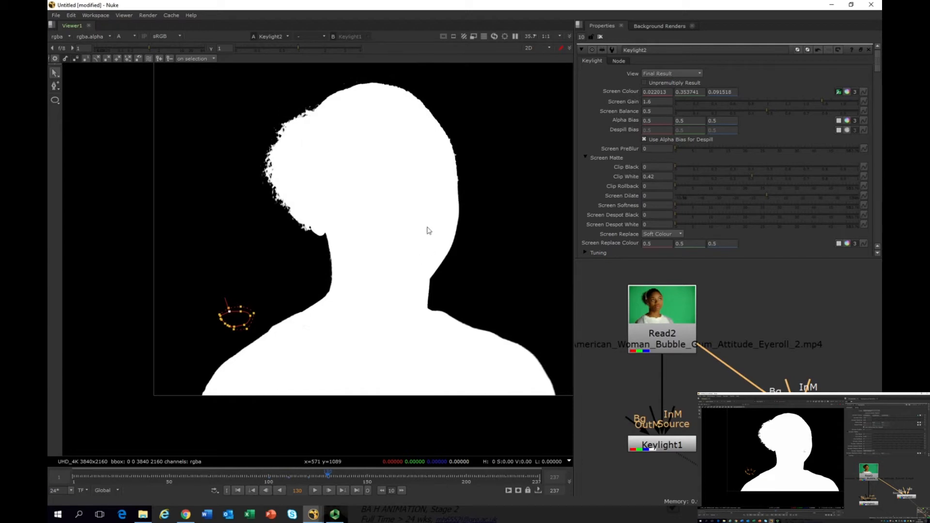
{"action": "key", "text": "1"}
{"action": "key", "text": "2"}
{"action": "key", "text": "1"}
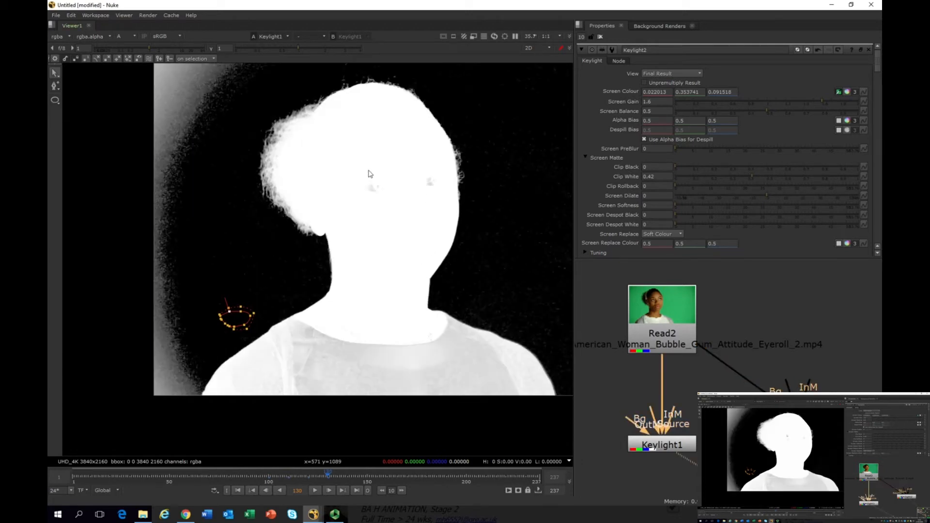
{"action": "key", "text": "2"}
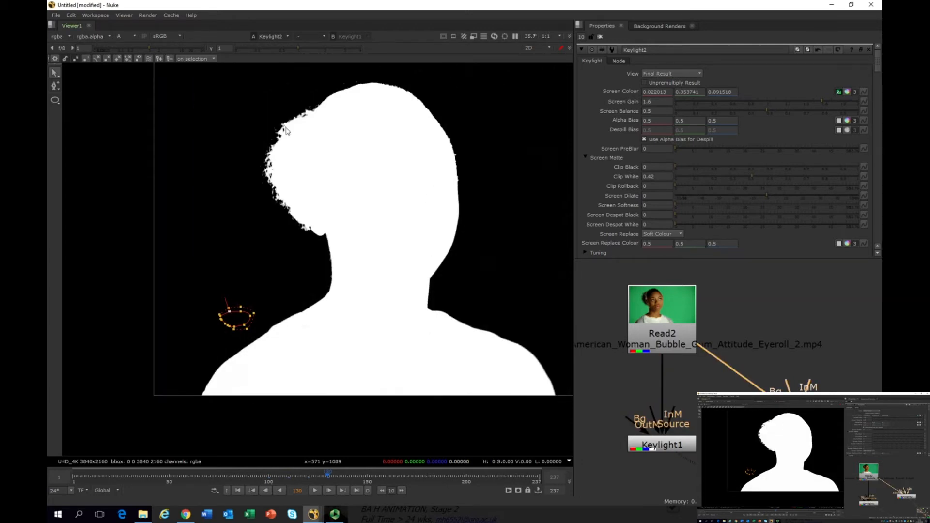
Step: Switch the viewer between the Keylight1 and Keylight2 mattes once more, finishing on Keylight1
{"action": "key", "text": "1"}
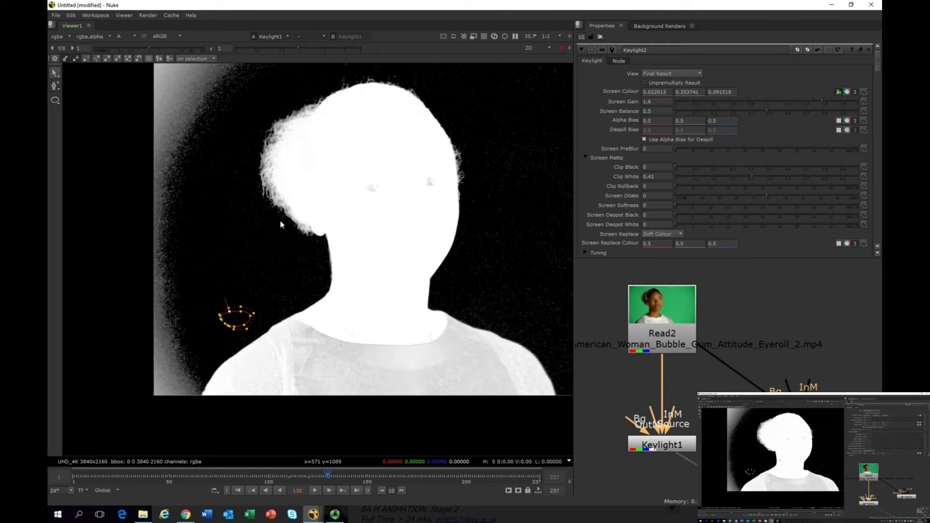
{"action": "key", "text": "2"}
{"action": "key", "text": "1"}
Step: Open Keylight1's properties, move the node lower in the graph and connect its InM input to Keylight2
{"action": "left_click", "coordinate": [656, 451]}
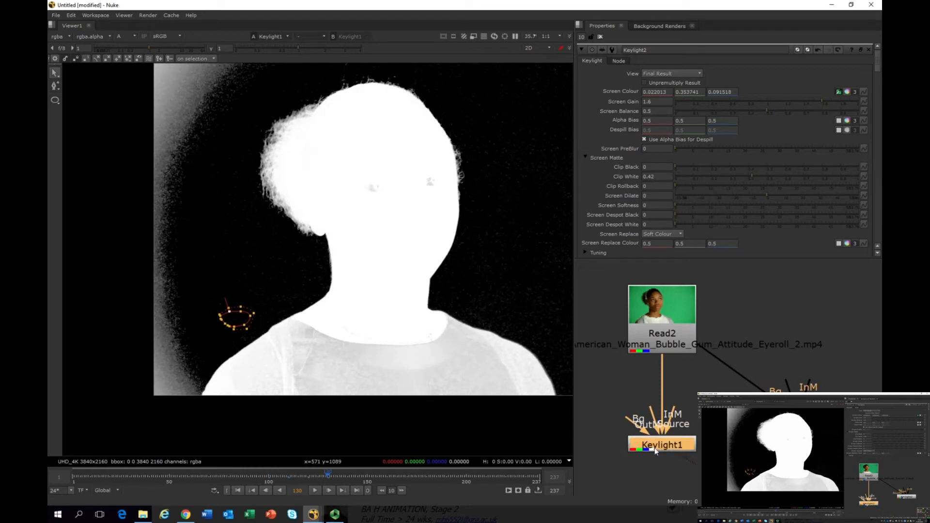
{"action": "scroll", "coordinate": [655, 451], "scroll_direction": "up", "scroll_amount": 2}
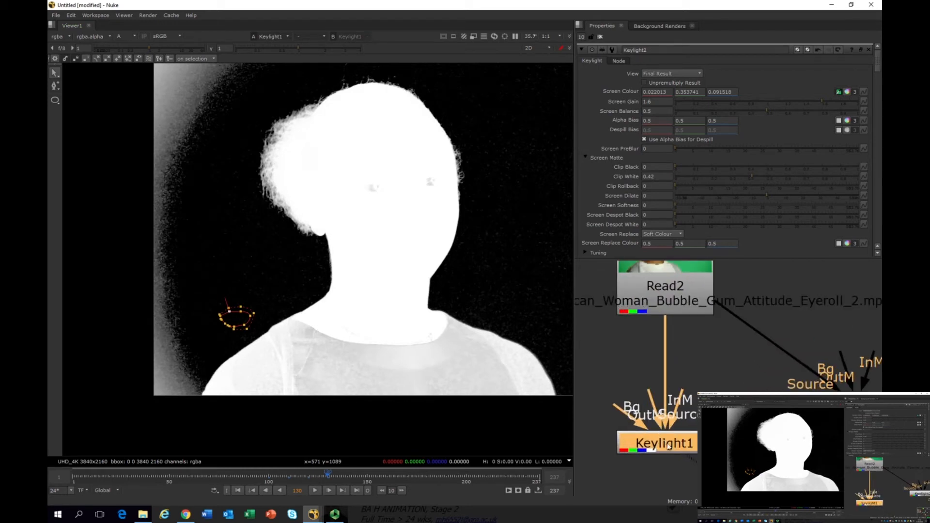
{"action": "double_click", "coordinate": [669, 446]}
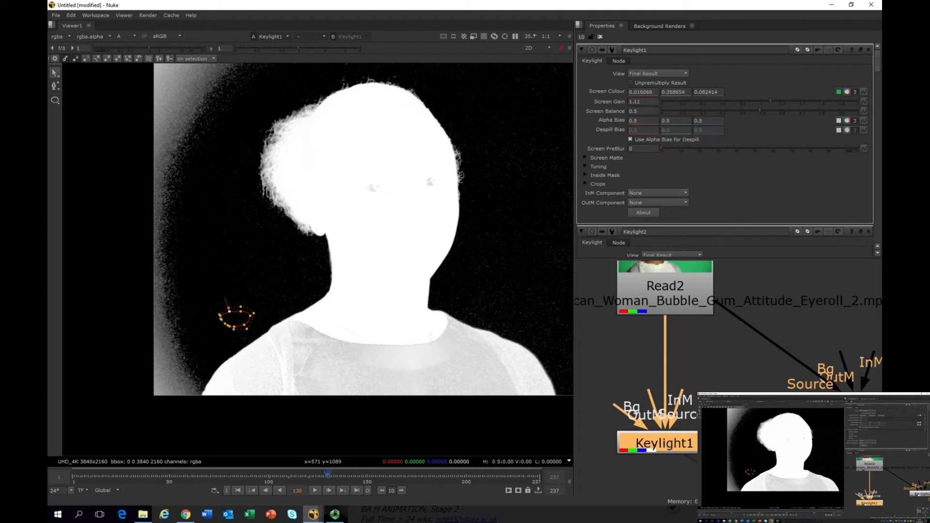
{"action": "middle_click_drag", "start_coordinate": [701, 449], "coordinate": [683, 374]}
{"action": "left_click_drag", "start_coordinate": [638, 368], "coordinate": [638, 427]}
{"action": "left_click_drag", "start_coordinate": [664, 381], "coordinate": [823, 334]}
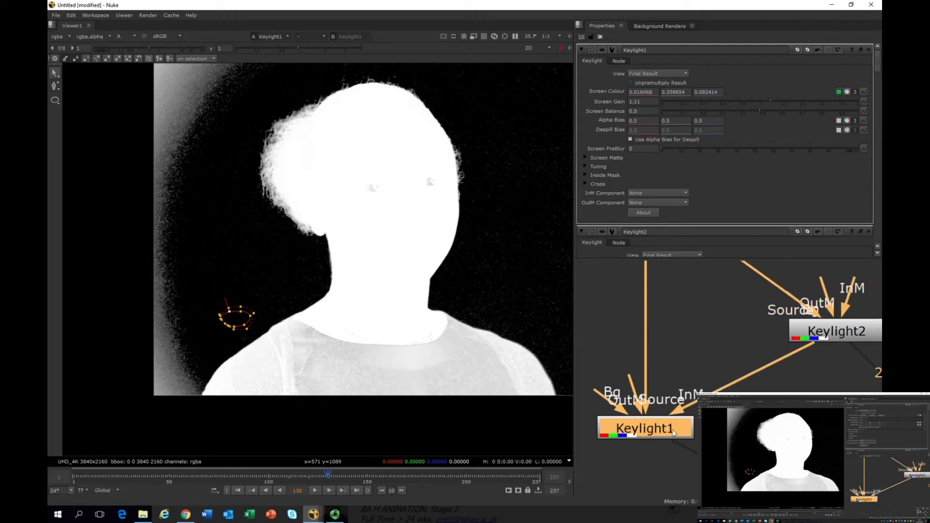
Step: Set Keylight1's InM Component to Alpha so the core matte fills its inside
{"action": "left_click", "coordinate": [638, 434]}
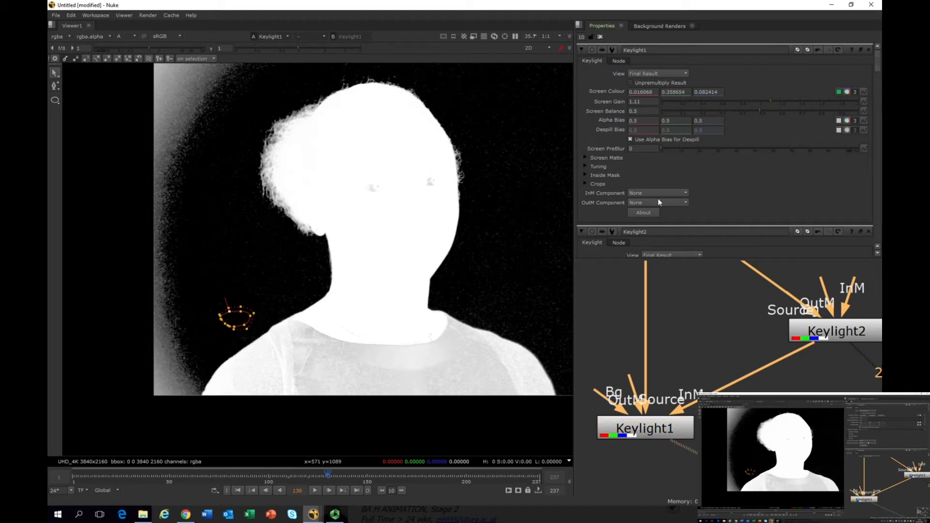
{"action": "left_click", "coordinate": [645, 193]}
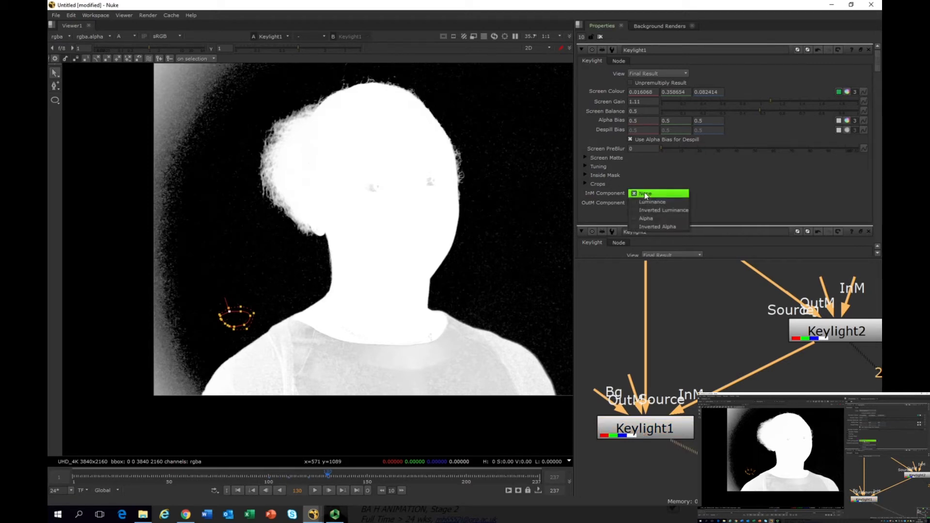
{"action": "left_click", "coordinate": [646, 217]}
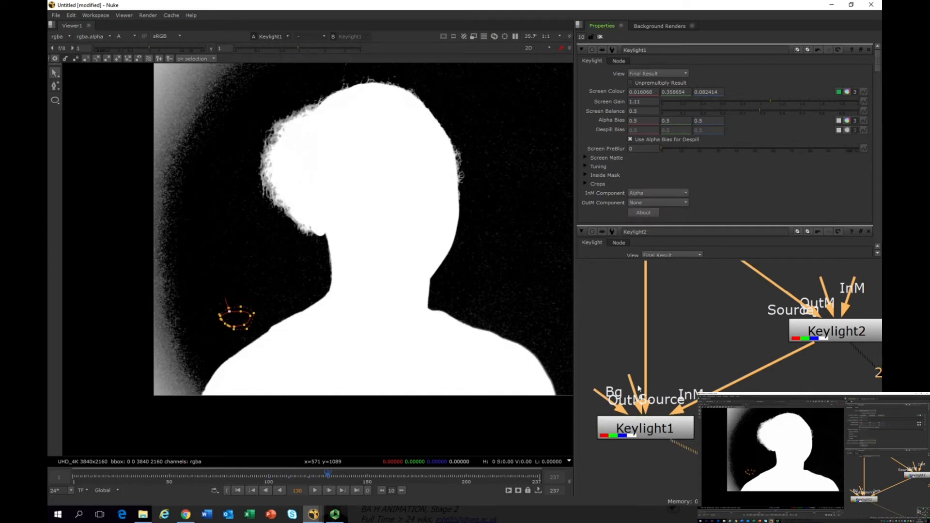
Step: View the Keylight2 core matte and the combined Keylight1 matte in turn to compare them
{"action": "left_click", "coordinate": [832, 335]}
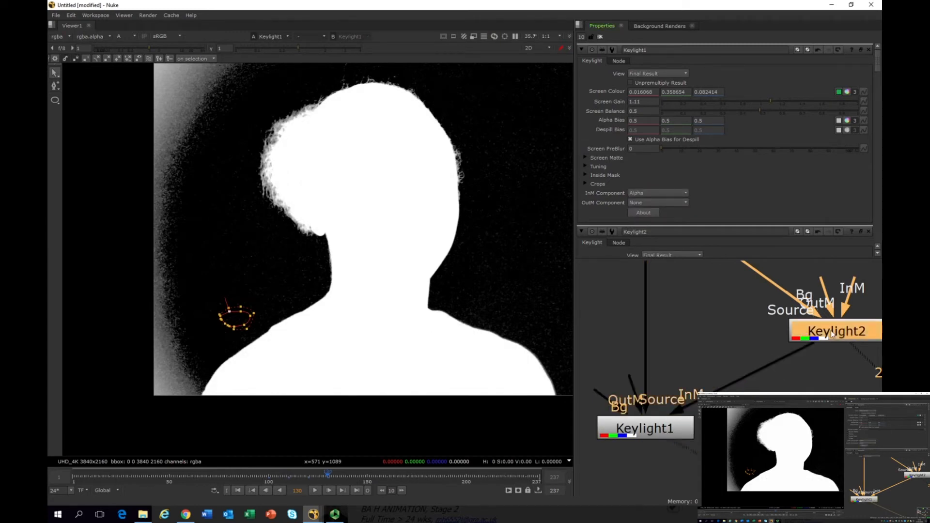
{"action": "key", "text": "1"}
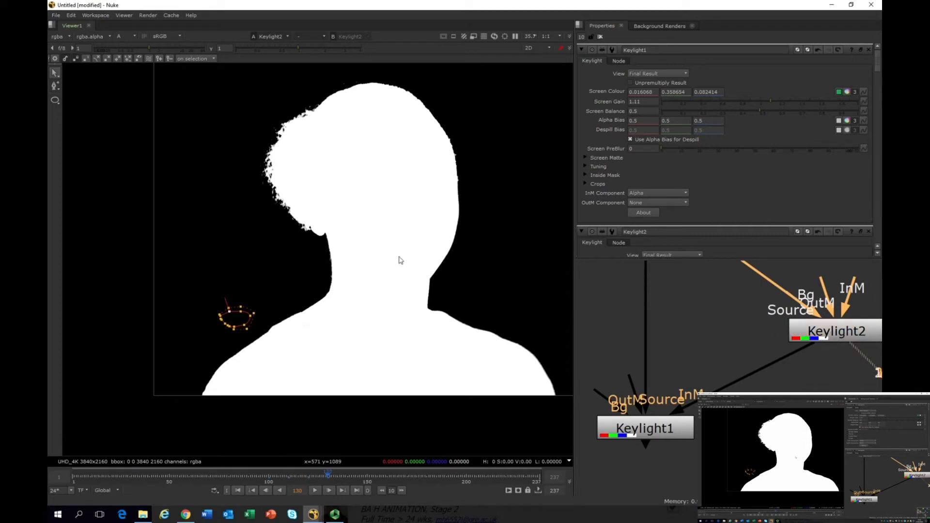
{"action": "left_click", "coordinate": [835, 332]}
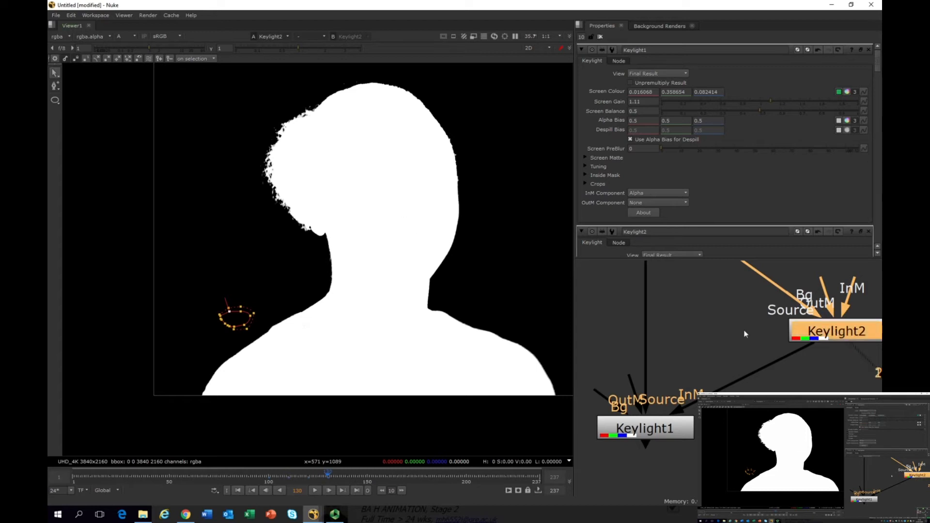
{"action": "left_click", "coordinate": [640, 435]}
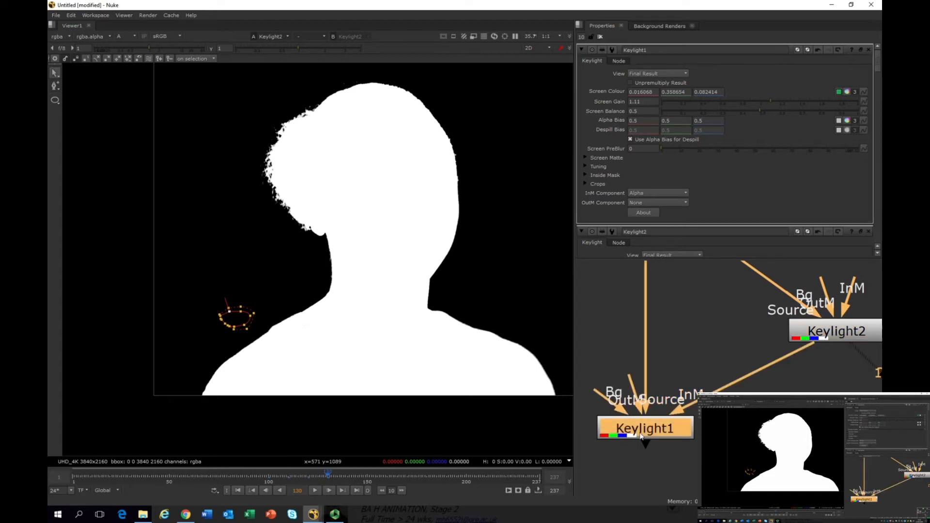
{"action": "key", "text": "1"}
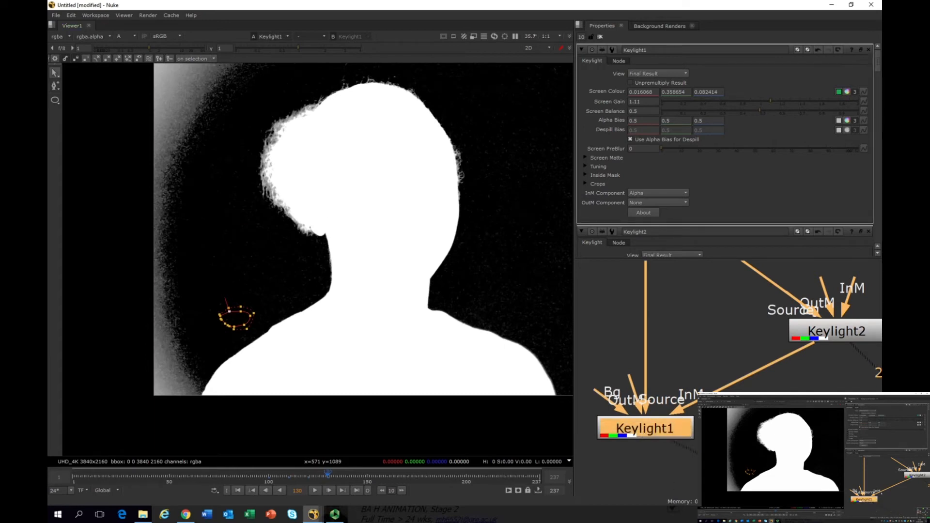
Step: Disconnect Keylight2 from Keylight1's InM input to see the matte without the core, and reconnect it
{"action": "left_click", "coordinate": [819, 338]}
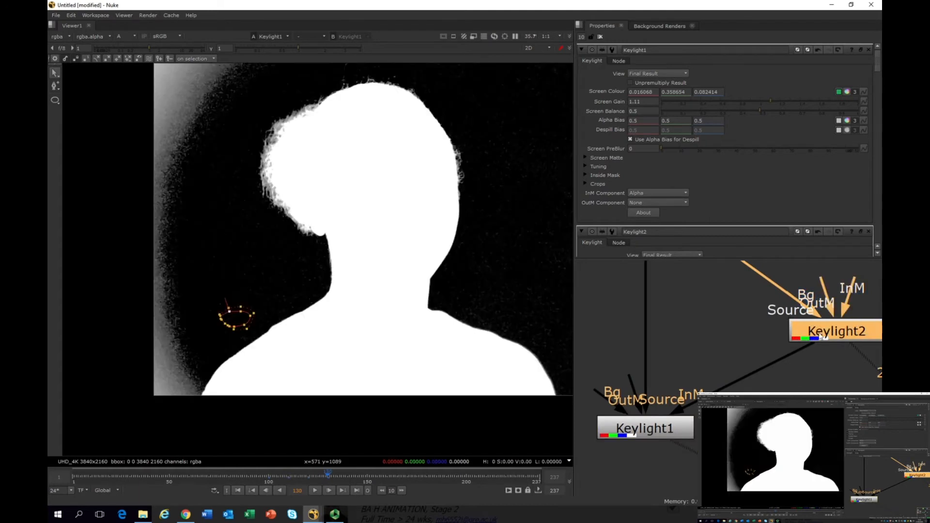
{"action": "left_click_drag", "start_coordinate": [823, 337], "coordinate": [708, 362]}
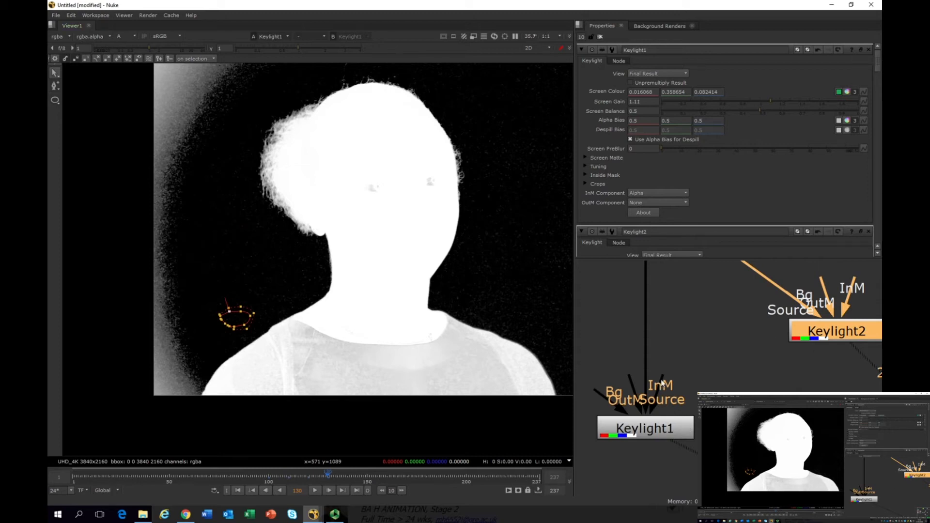
{"action": "left_click_drag", "start_coordinate": [660, 383], "coordinate": [834, 332]}
{"action": "left_click", "coordinate": [632, 437]}
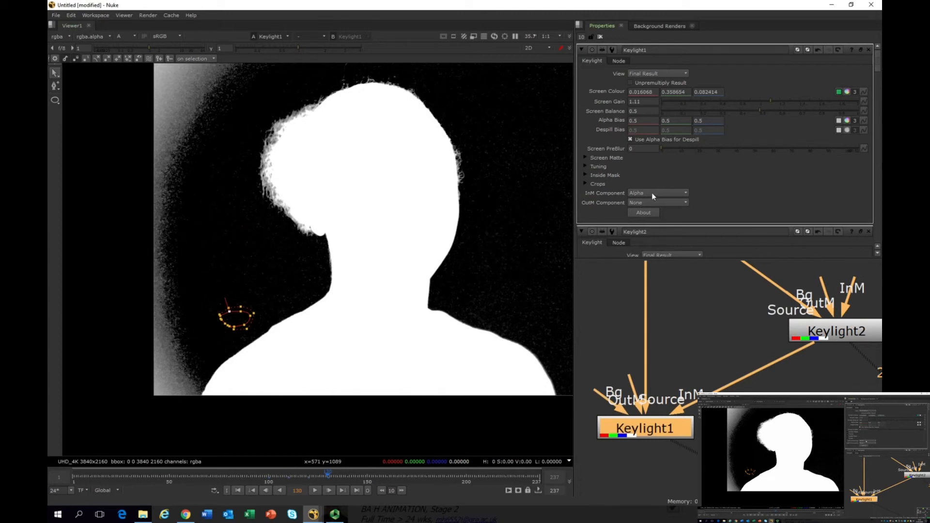
Step: Examine the combined Keylight1 matte as a whole and close up at the hair edge, comparing it with the Keylight2 core matte
{"action": "scroll", "coordinate": [414, 281], "scroll_direction": "down", "scroll_amount": 4}
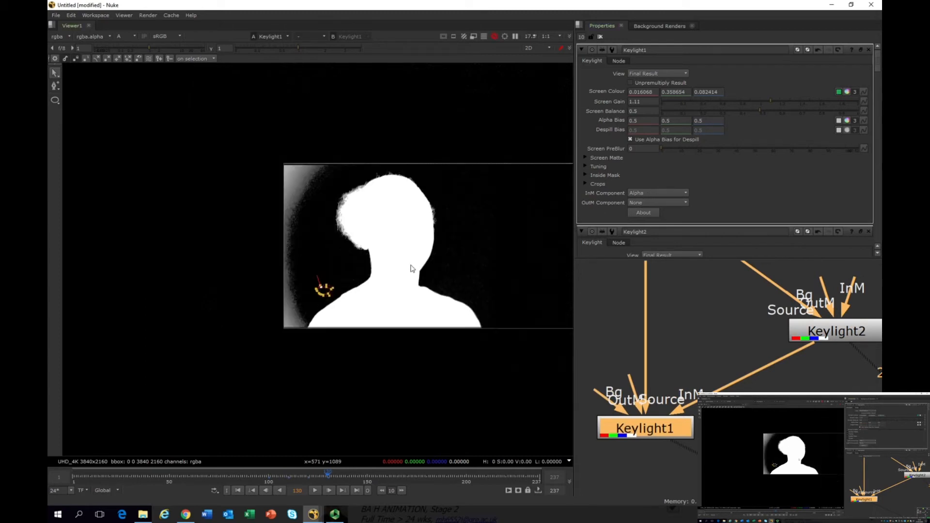
{"action": "middle_click_drag", "start_coordinate": [419, 300], "coordinate": [339, 310]}
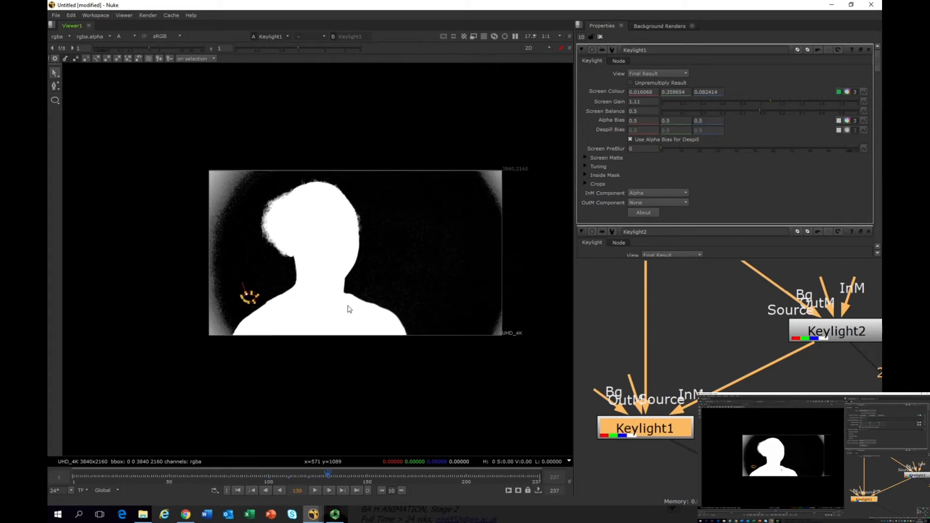
{"action": "scroll", "coordinate": [387, 333], "scroll_direction": "up", "scroll_amount": 2}
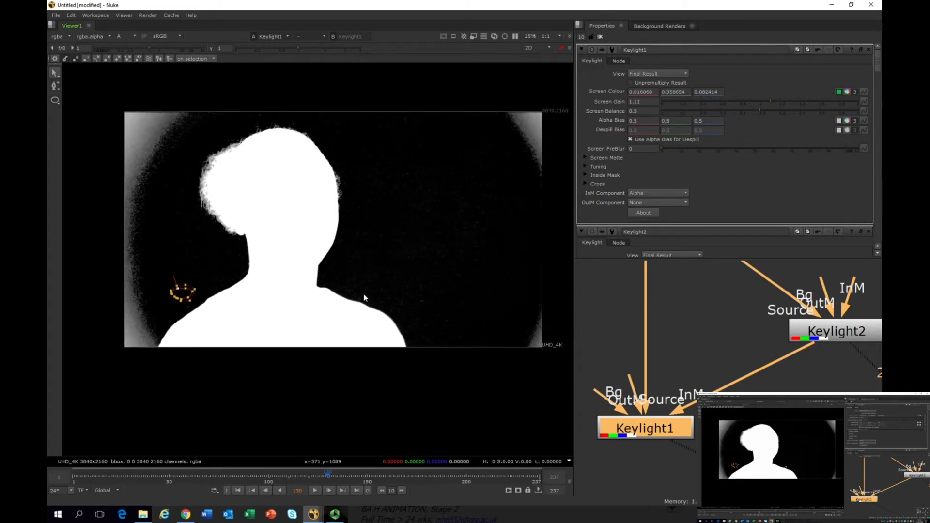
{"action": "scroll", "coordinate": [207, 189], "scroll_direction": "up", "scroll_amount": 5}
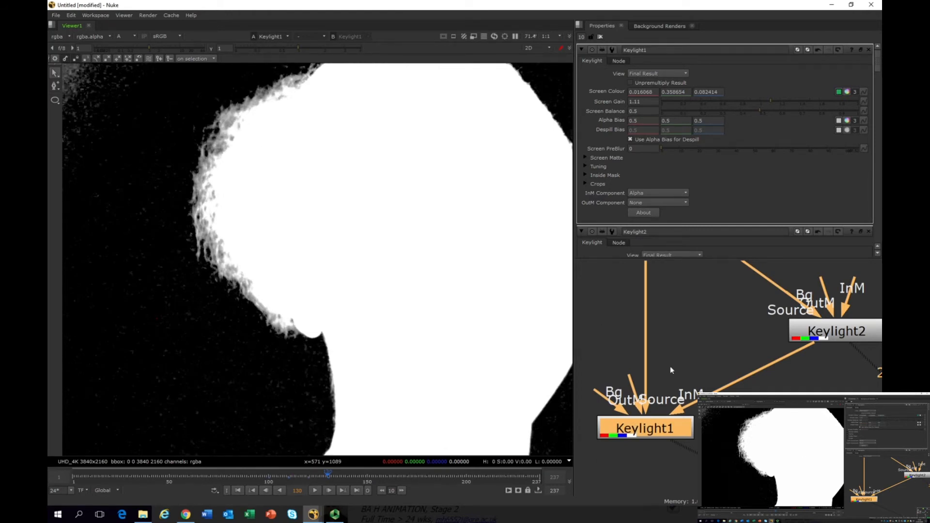
{"action": "middle_click_drag", "start_coordinate": [670, 366], "coordinate": [656, 387]}
{"action": "left_click", "coordinate": [837, 350]}
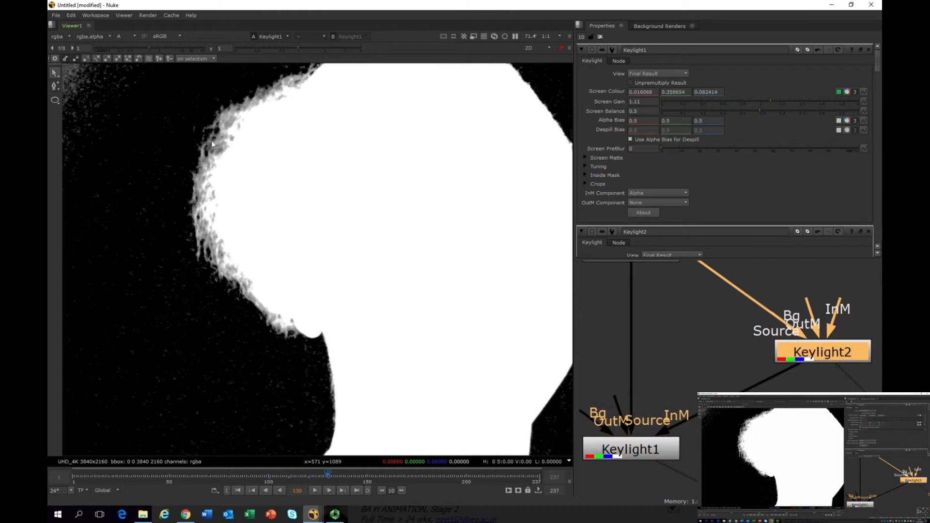
{"action": "key", "text": "1"}
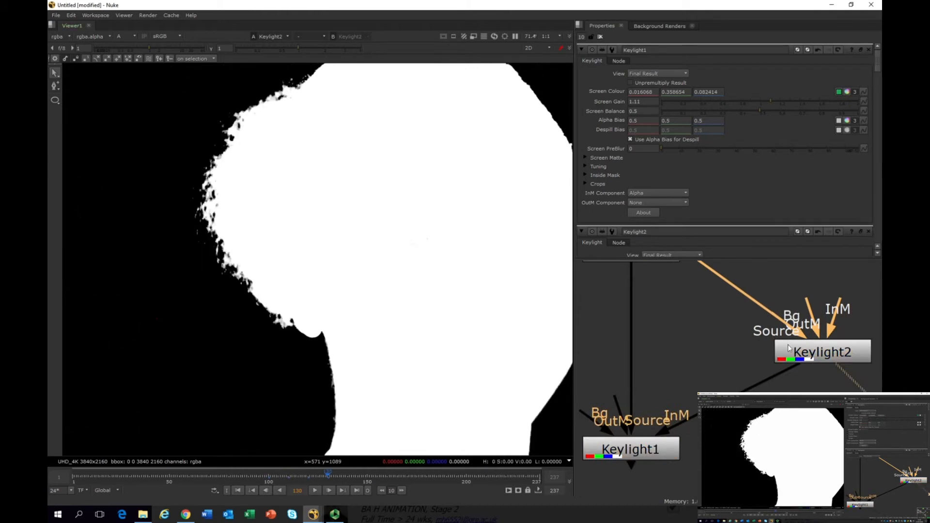
{"action": "left_click", "coordinate": [630, 443]}
{"action": "middle_click_drag", "start_coordinate": [627, 387], "coordinate": [651, 405]}
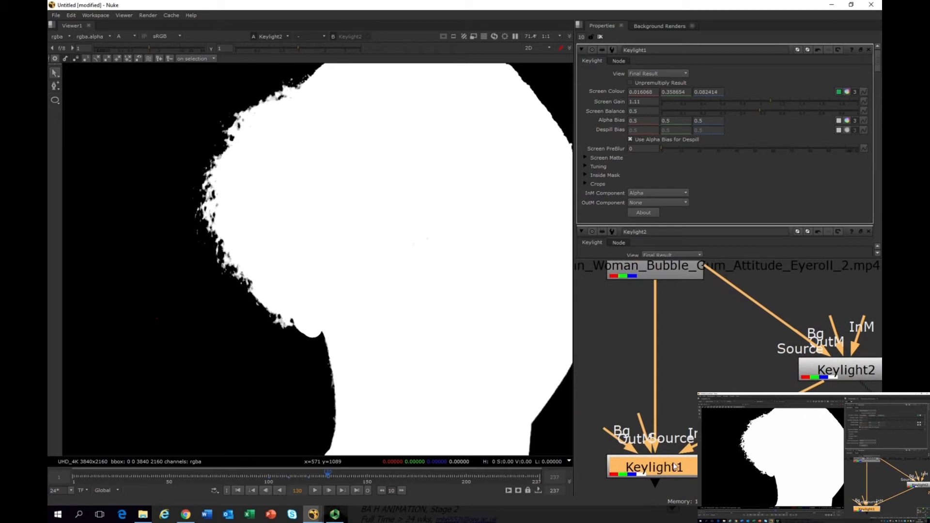
{"action": "key", "text": "1"}
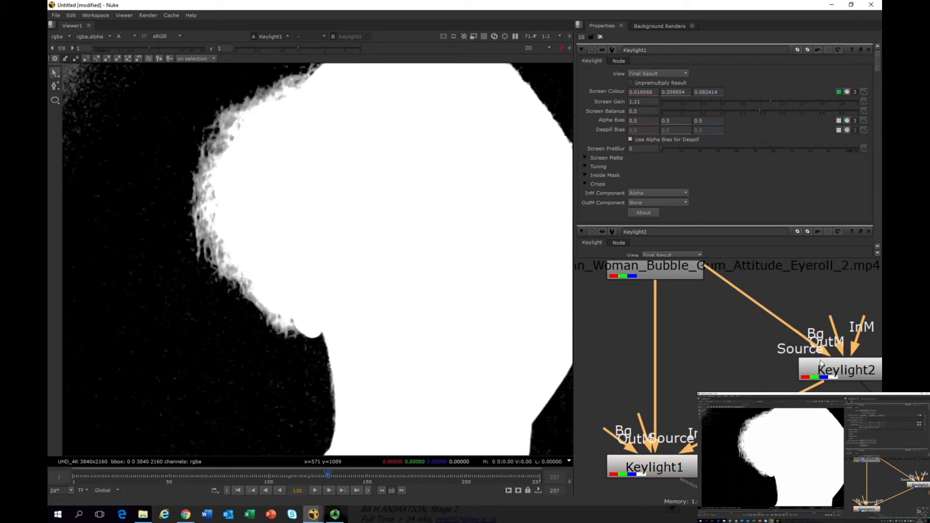
{"action": "left_click", "coordinate": [833, 379]}
{"action": "key", "text": "1"}
Step: Insert a Blur node between Keylight2 and Keylight1's InM input
{"action": "middle_click_drag", "start_coordinate": [804, 388], "coordinate": [756, 346]}
{"action": "double_click", "coordinate": [795, 332]}
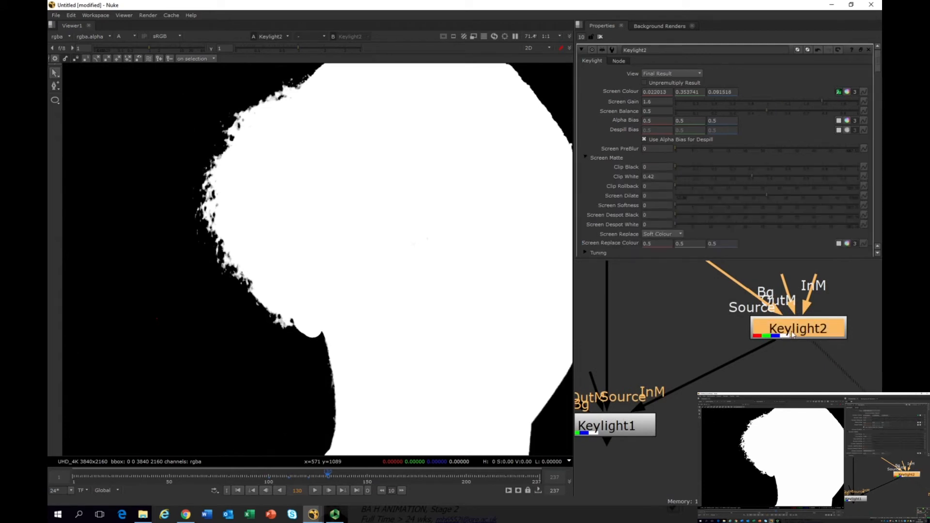
{"action": "key", "text": "Tab"}
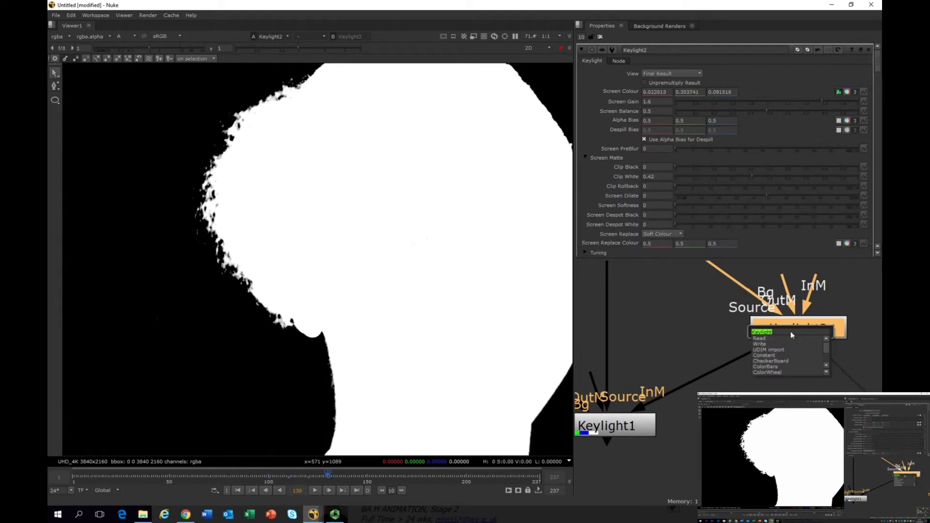
{"action": "type", "text": "blur"}
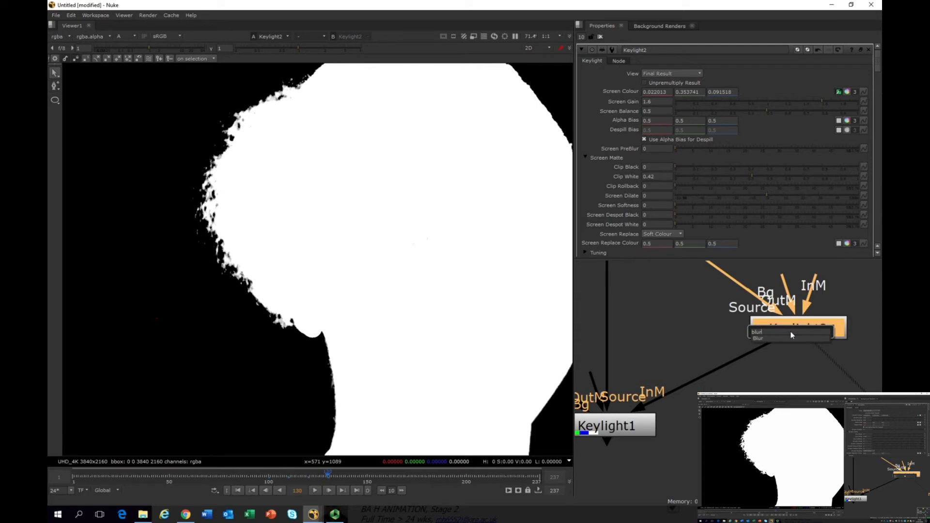
{"action": "key", "text": "Return"}
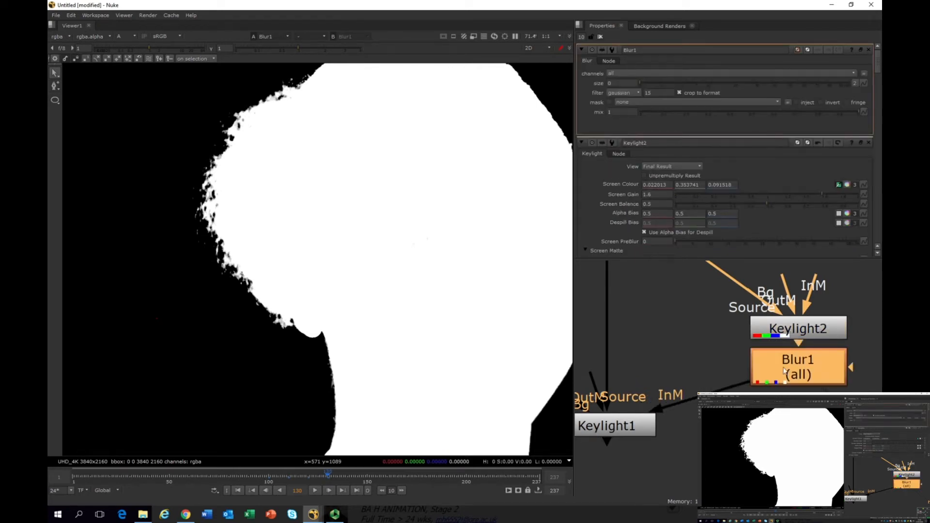
Step: View Keylight1's combined matte and set the Blur node's size to 5.3 to soften the core matte
{"action": "left_click", "coordinate": [602, 433]}
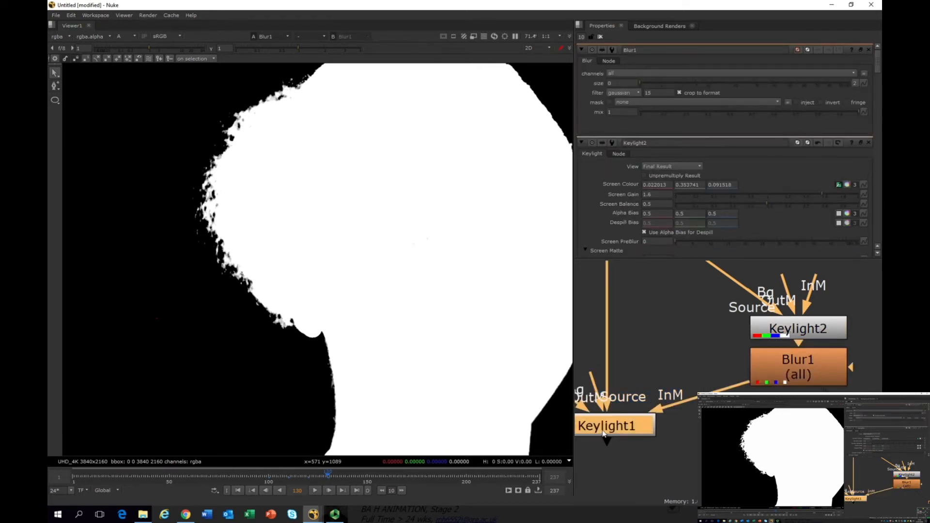
{"action": "key", "text": "1"}
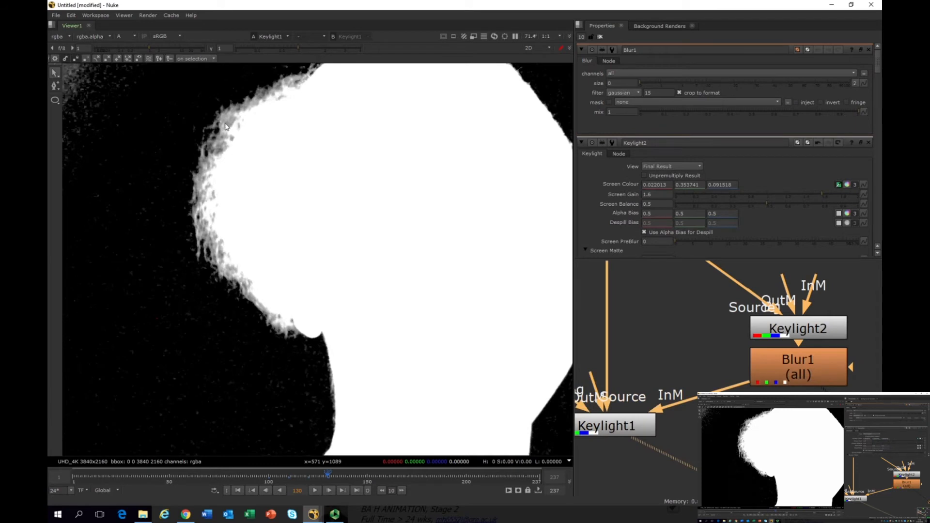
{"action": "left_click", "coordinate": [775, 376]}
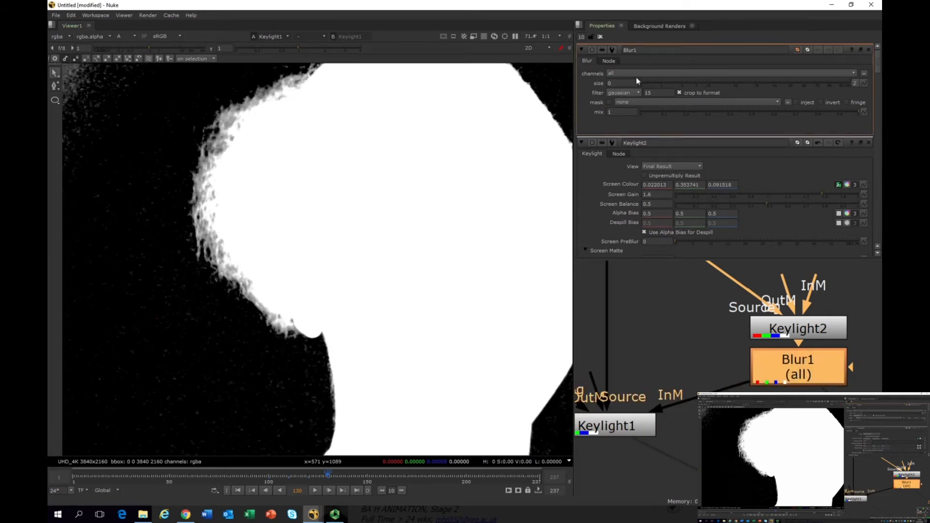
{"action": "left_click_drag", "start_coordinate": [645, 83], "coordinate": [684, 92]}
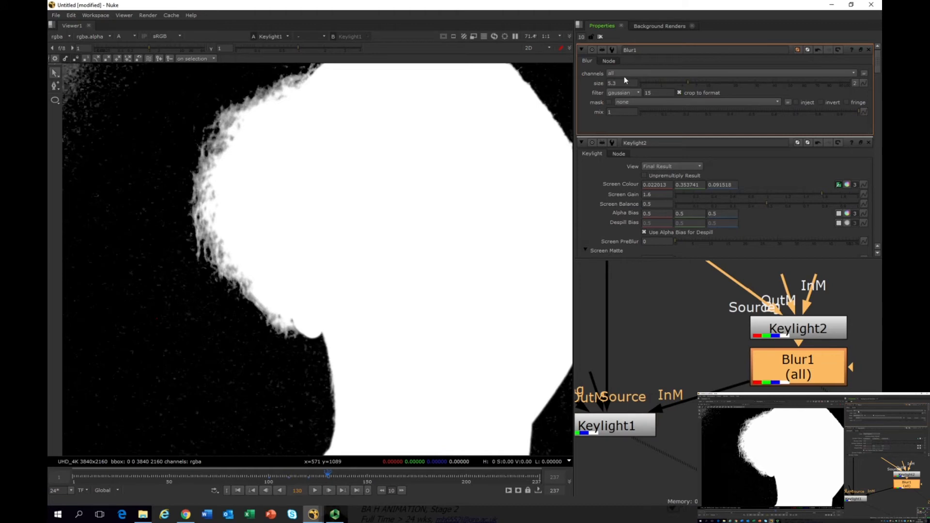
Step: Disable and re-enable the Blur node repeatedly to compare Keylight1's hair edge with and without the blur
{"action": "key", "text": "d"}
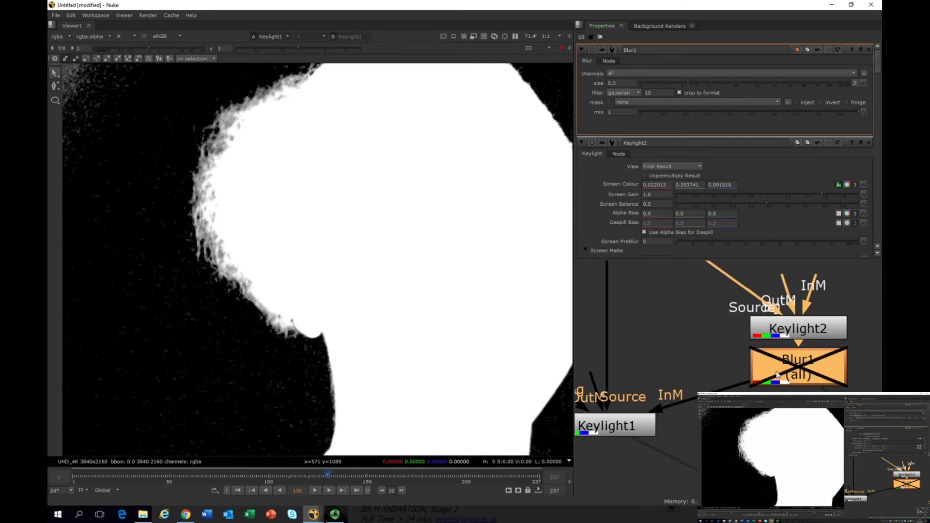
{"action": "left_click", "coordinate": [601, 426]}
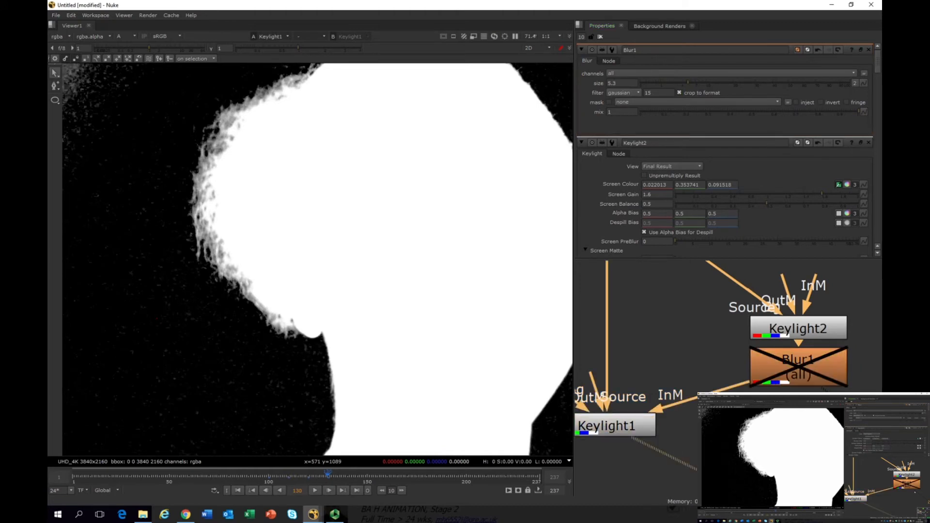
{"action": "left_click", "coordinate": [790, 371]}
{"action": "key", "text": "d"}
{"action": "key", "text": "d"}
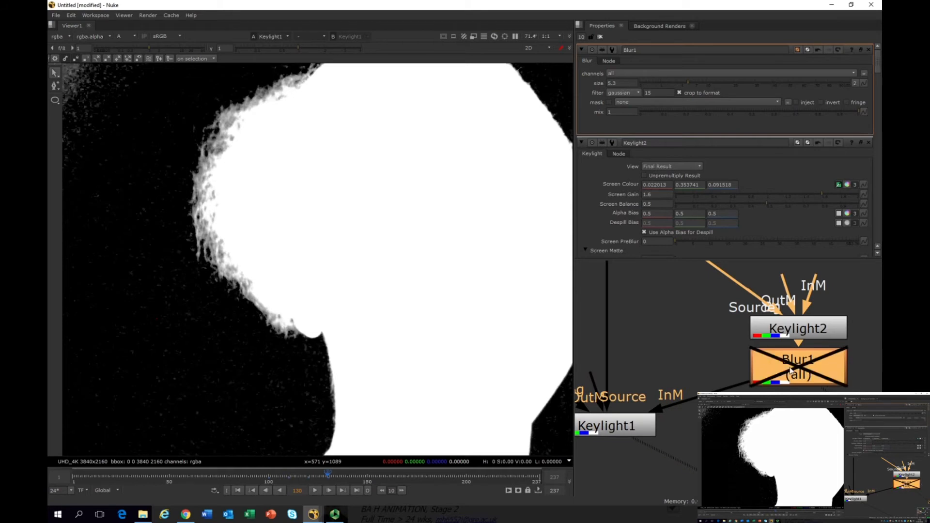
Step: Toggle the Blur node off and on several more times to recheck the matte's hair edge, leaving the node enabled
{"action": "key", "text": "d"}
{"action": "key", "text": "d"}
{"action": "key", "text": "d"}
{"action": "key", "text": "d"}
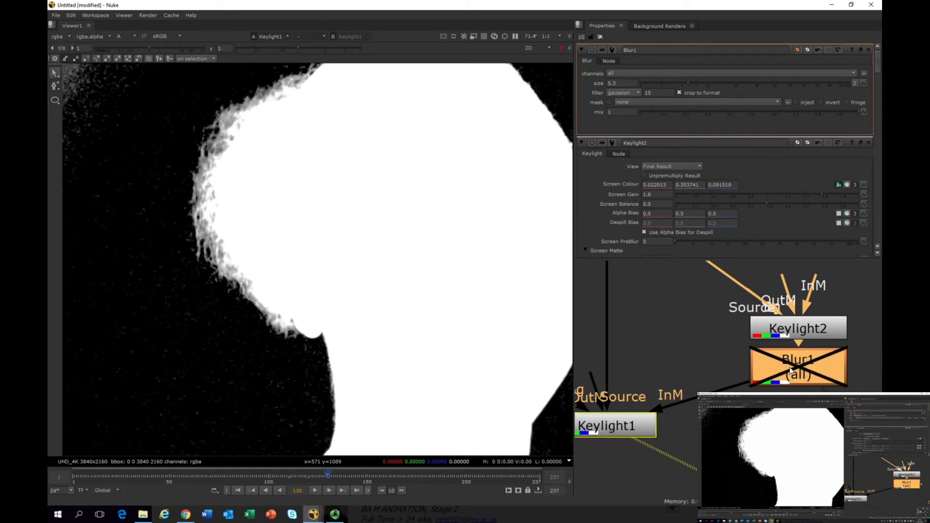
{"action": "key", "text": "d"}
{"action": "key", "text": "d"}
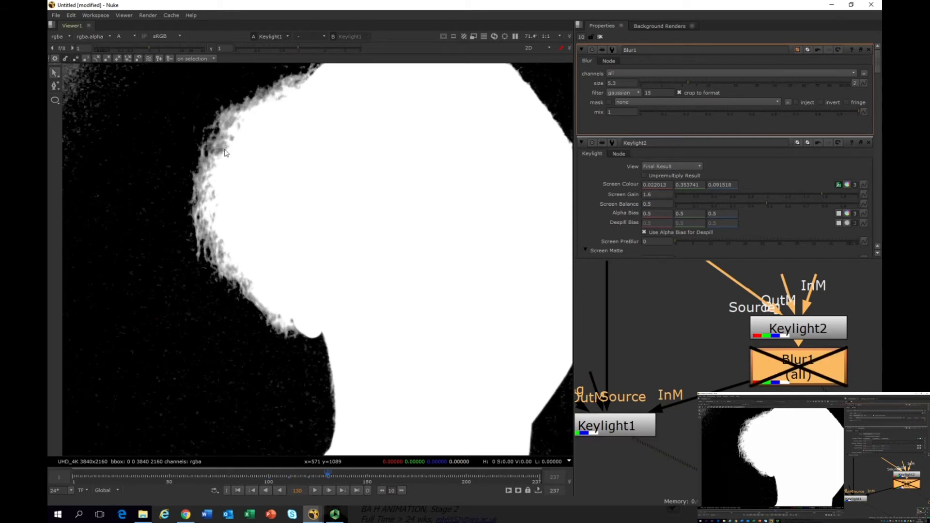
{"action": "key", "text": "d"}
{"action": "key", "text": "d"}
{"action": "key", "text": "d"}
{"action": "key", "text": "d"}
{"action": "key", "text": "d"}
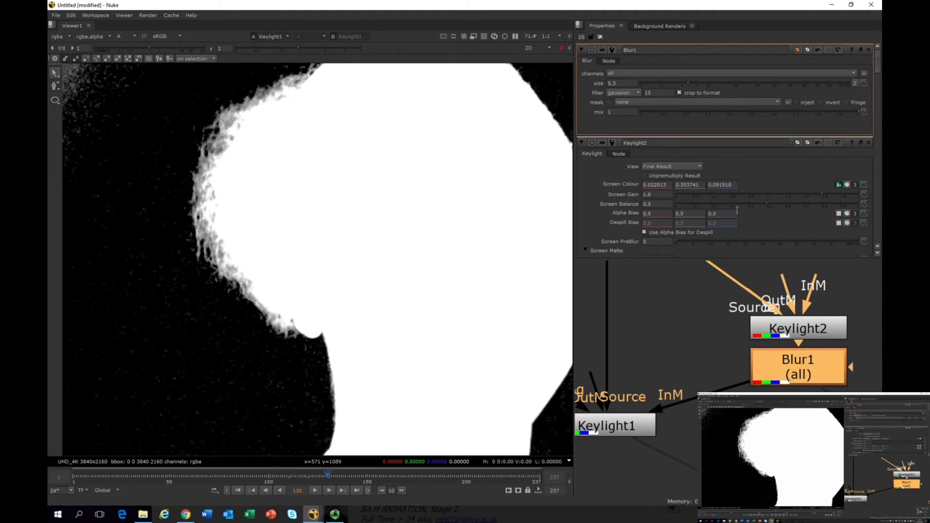
Step: Try Blur sizes of 11 and 9.2 on the core matte while checking the matte around the whole head
{"action": "left_click_drag", "start_coordinate": [687, 83], "coordinate": [709, 86]}
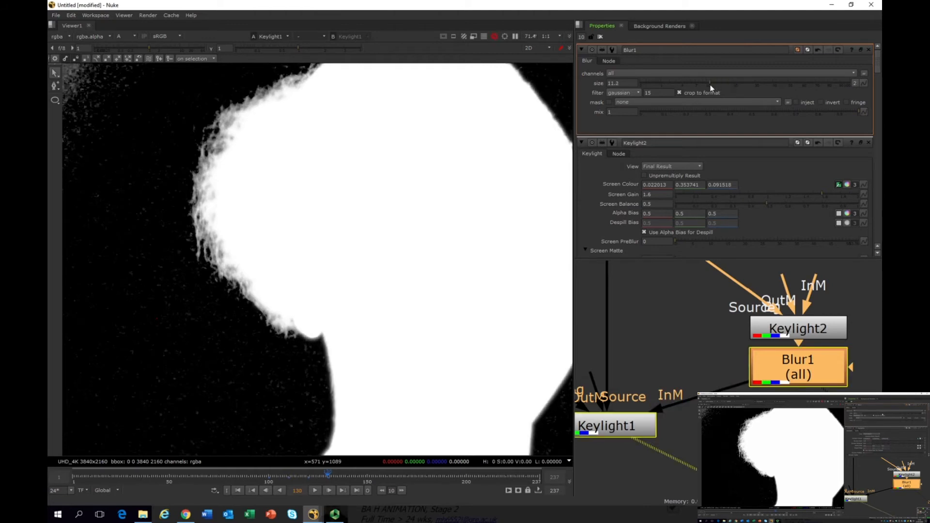
{"action": "middle_click_drag", "start_coordinate": [454, 190], "coordinate": [356, 257]}
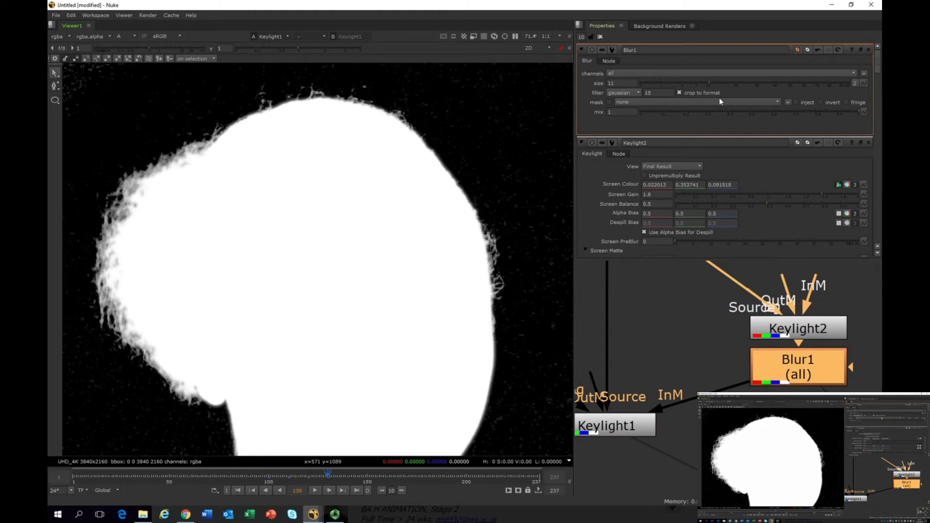
{"action": "mouse_move", "coordinate": [710, 83]}
{"action": "left_mouse_down"}
{"action": "mouse_move", "coordinate": [685, 82]}
{"action": "mouse_move", "coordinate": [703, 82]}
{"action": "left_mouse_up"}
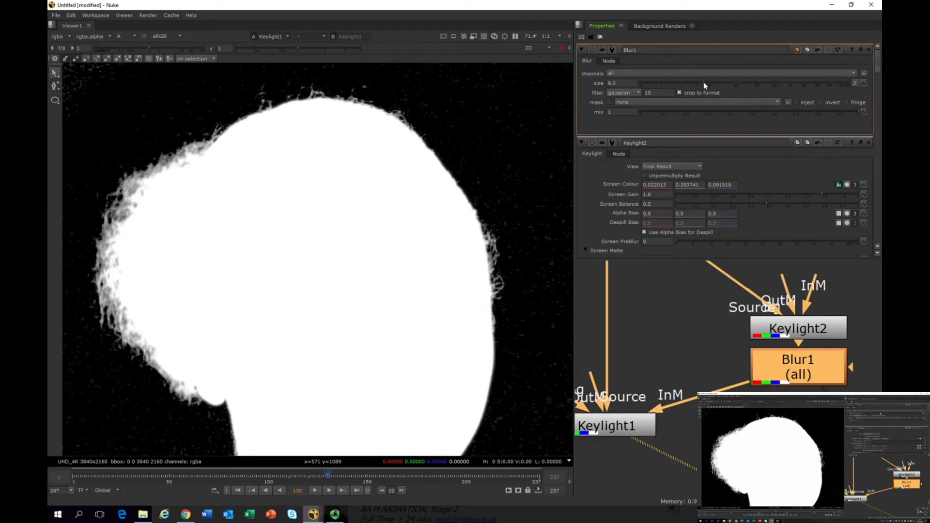
Step: Switch the viewer from alpha to Keylight1's keyed colour image and examine the hair edge up close
{"action": "left_click", "coordinate": [623, 422]}
{"action": "left_click", "coordinate": [443, 273]}
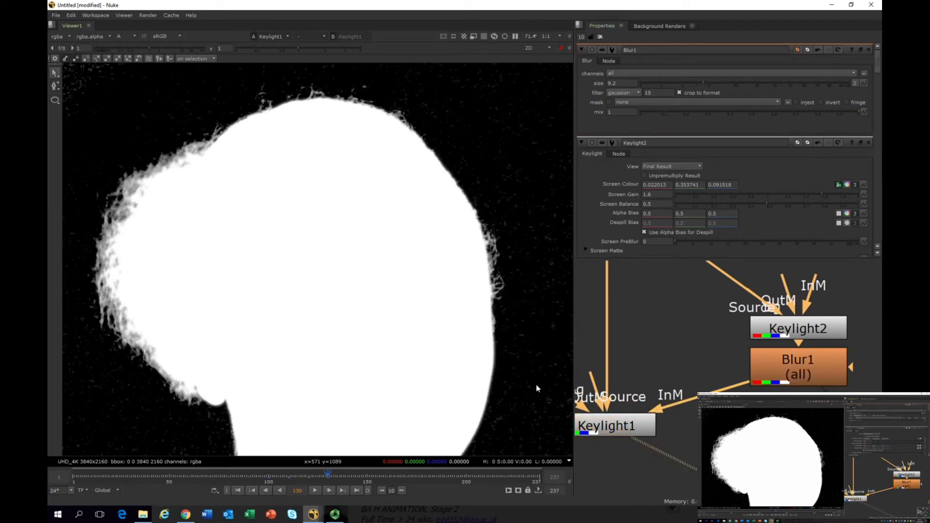
{"action": "key", "text": "a"}
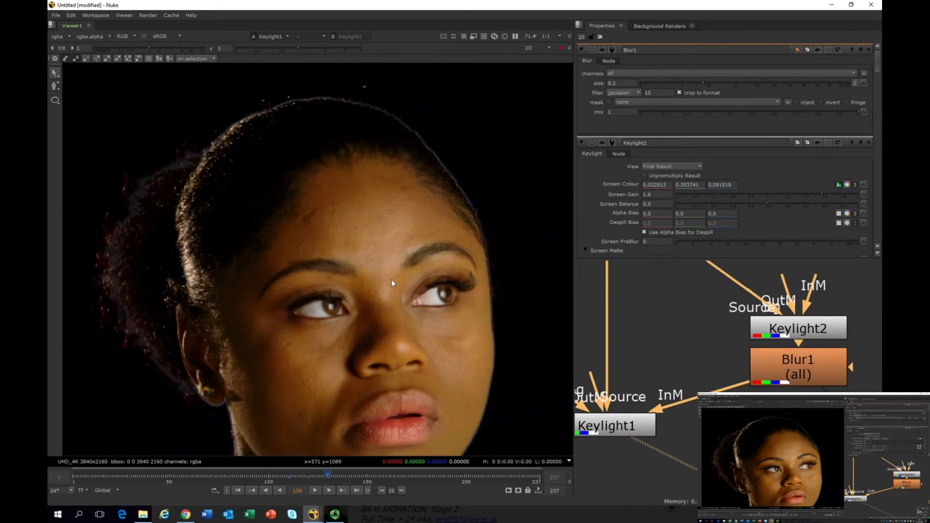
{"action": "scroll", "coordinate": [391, 280], "scroll_direction": "up", "scroll_amount": 2}
{"action": "middle_click_drag", "start_coordinate": [433, 238], "coordinate": [392, 335]}
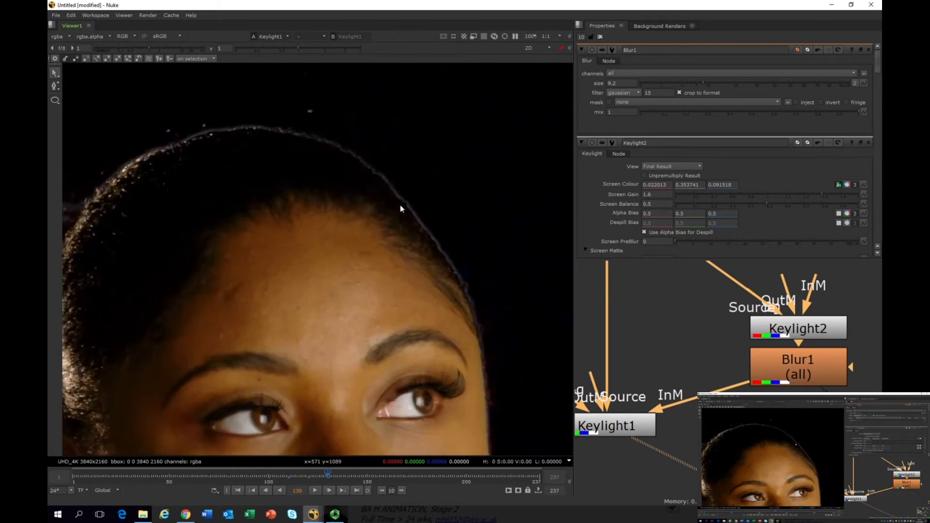
Step: Exaggerate the Blur node's size to 26 to inspect the edge around the head, and reduce it to 4.8
{"action": "left_click", "coordinate": [779, 374]}
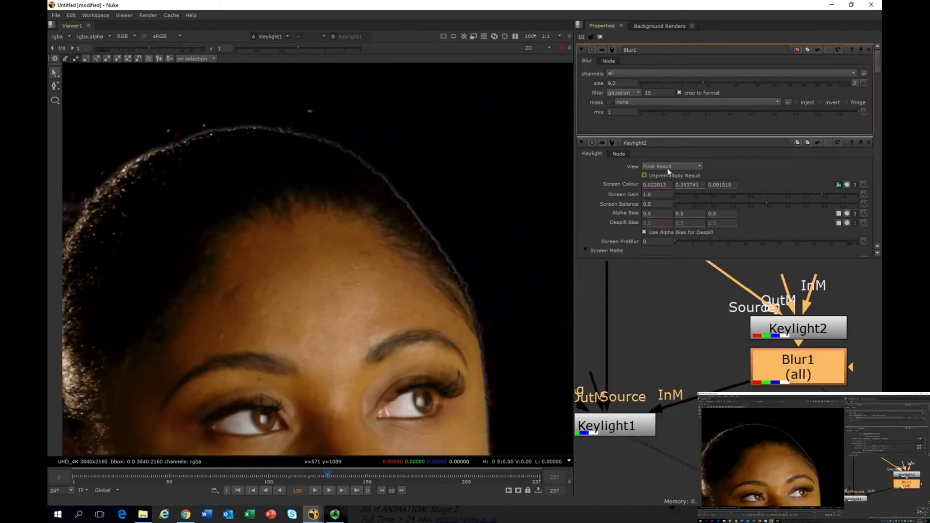
{"action": "left_click_drag", "start_coordinate": [703, 85], "coordinate": [746, 84]}
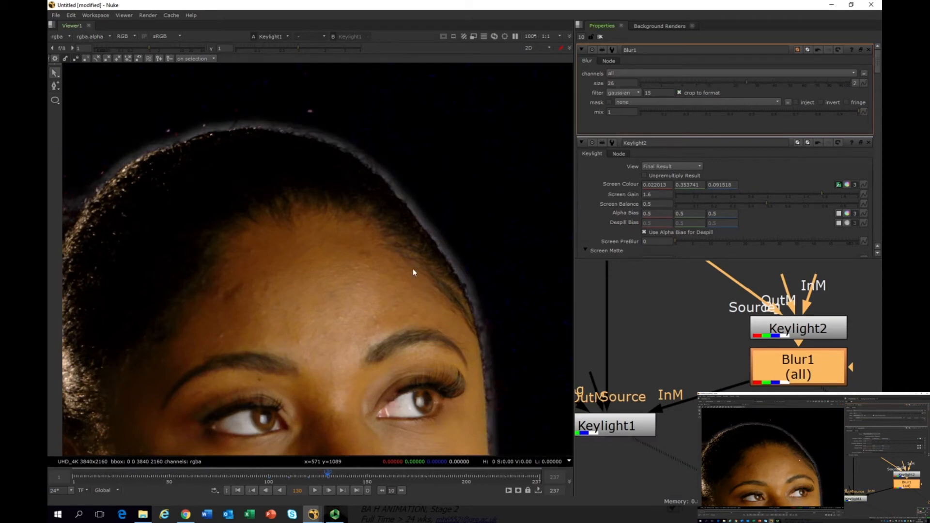
{"action": "scroll", "coordinate": [412, 269], "scroll_direction": "down", "scroll_amount": 2}
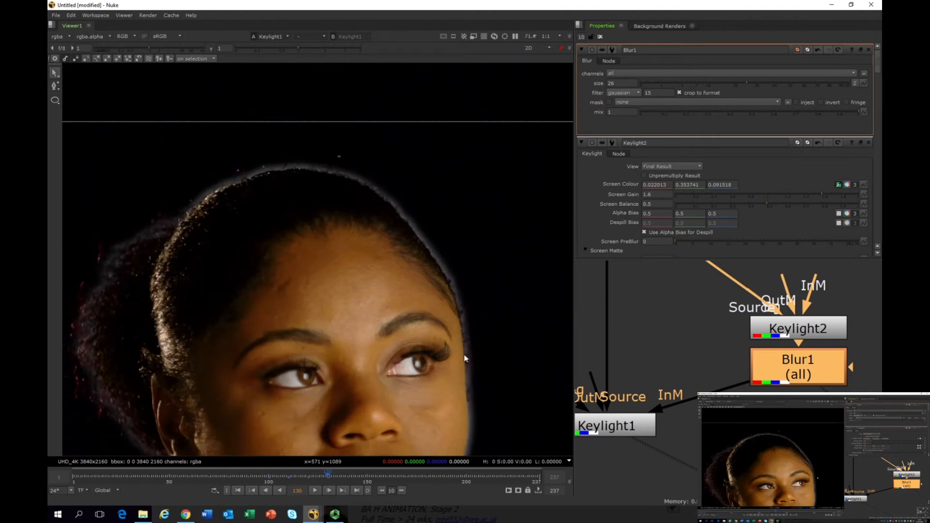
{"action": "middle_click_drag", "start_coordinate": [466, 358], "coordinate": [443, 249]}
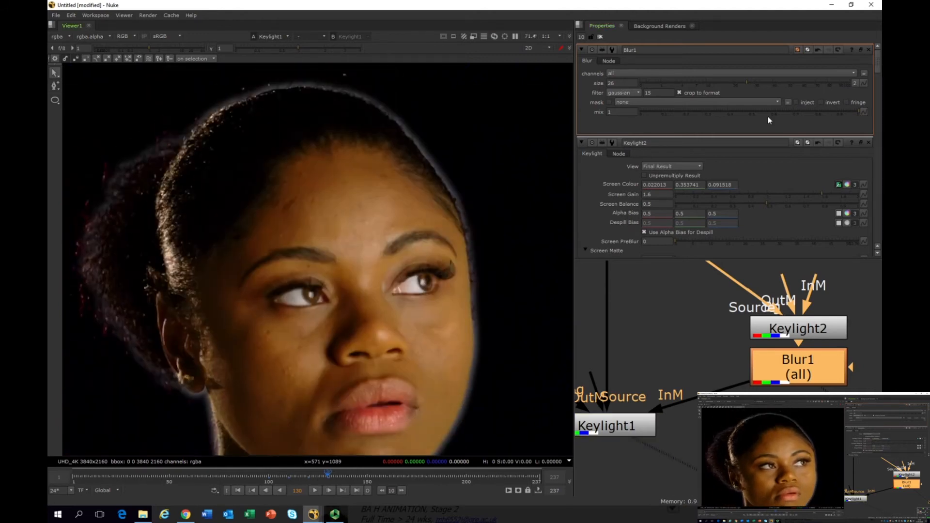
{"action": "left_click_drag", "start_coordinate": [748, 84], "coordinate": [683, 82]}
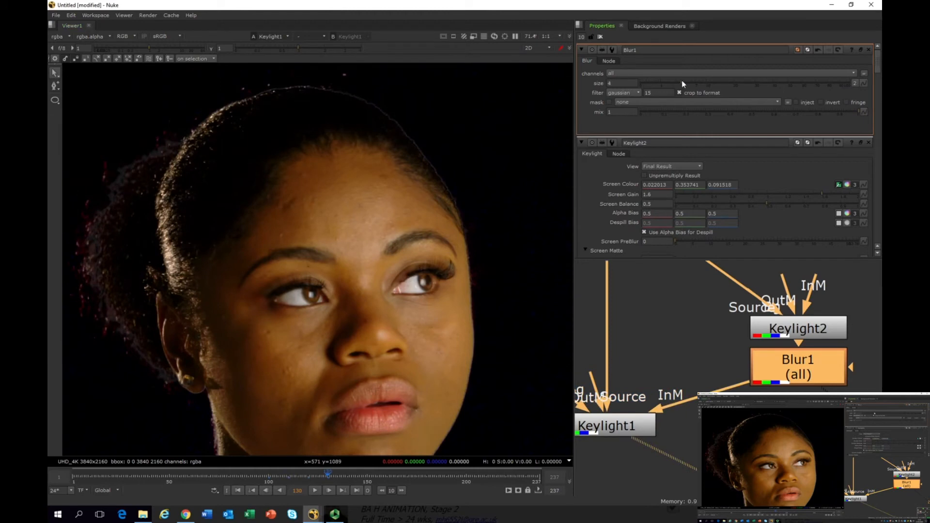
{"action": "scroll", "coordinate": [401, 213], "scroll_direction": "up", "scroll_amount": 1}
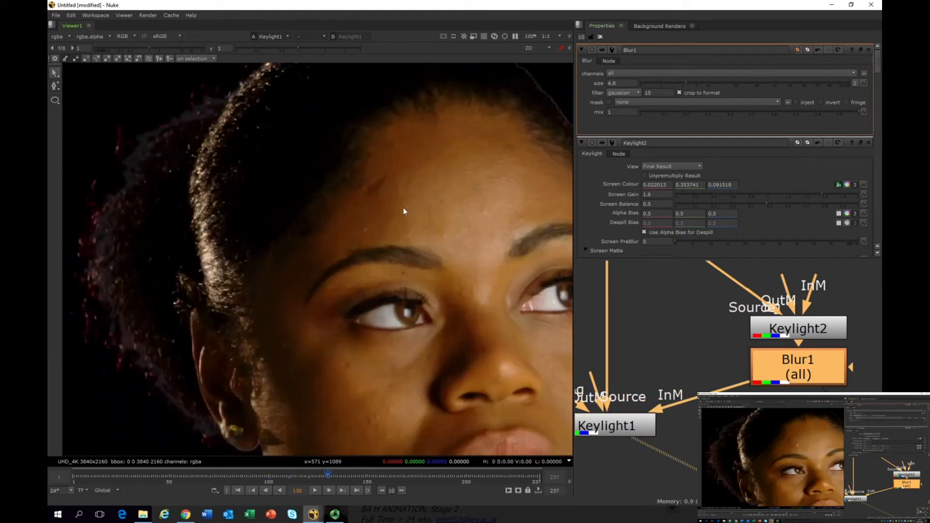
Step: Open Keylight1's properties and set its View to Composite
{"action": "left_click", "coordinate": [633, 448]}
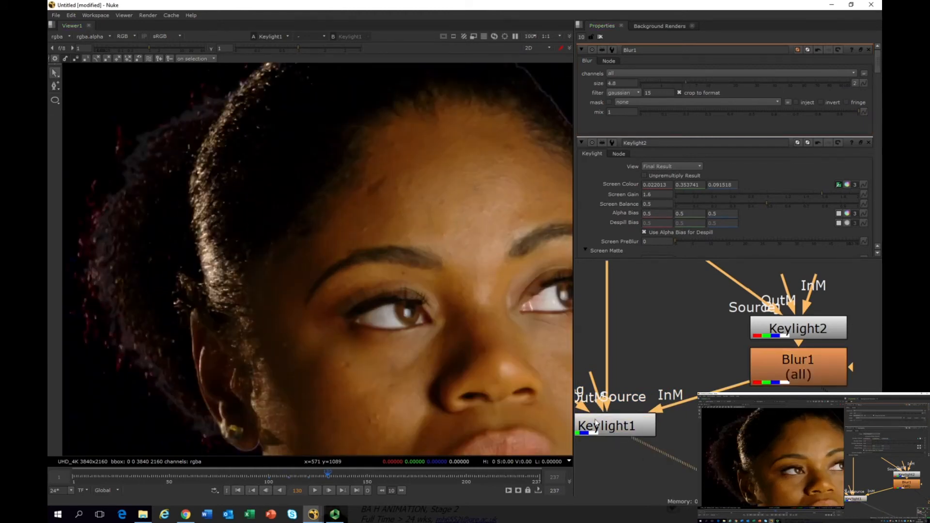
{"action": "scroll", "coordinate": [225, 266], "scroll_direction": "down", "scroll_amount": 2}
{"action": "double_click", "coordinate": [609, 430]}
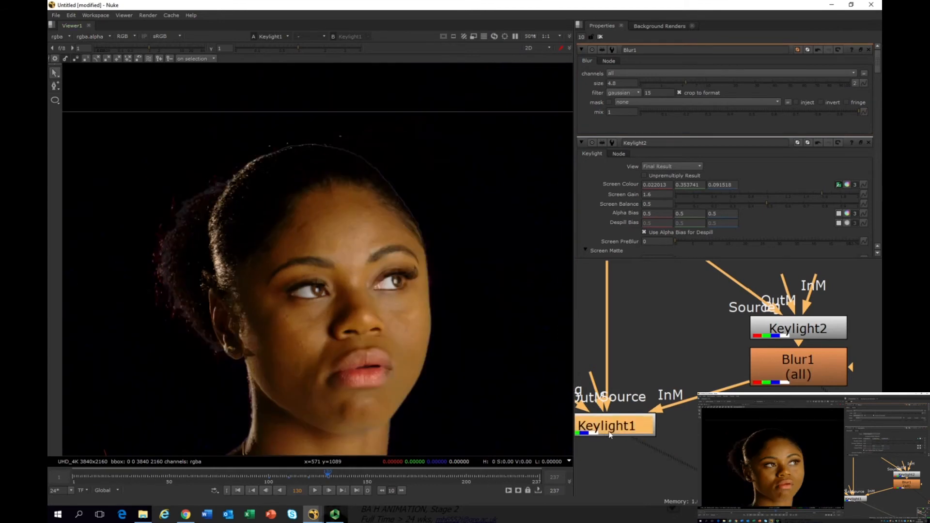
{"action": "left_click", "coordinate": [636, 74]}
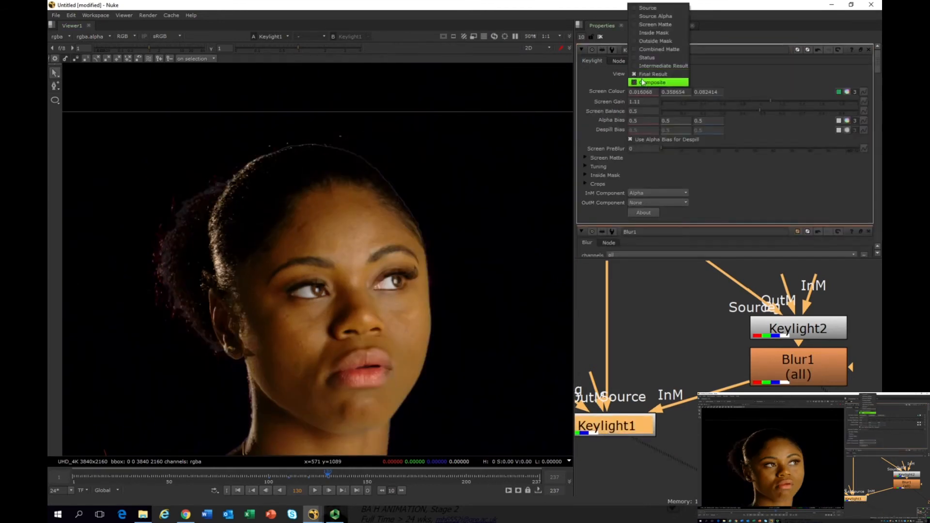
{"action": "left_click", "coordinate": [643, 82]}
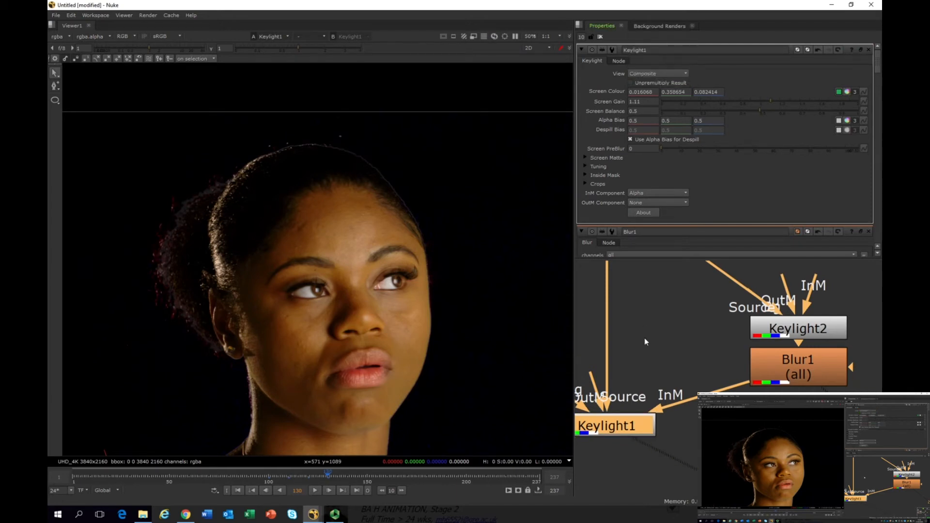
Step: Move the Read5 (Crash.mp4) node across the node graph to sit beside the green-screen Read2 node
{"action": "scroll", "coordinate": [637, 336], "scroll_direction": "down", "scroll_amount": 1}
{"action": "scroll", "coordinate": [649, 344], "scroll_direction": "down", "scroll_amount": 2}
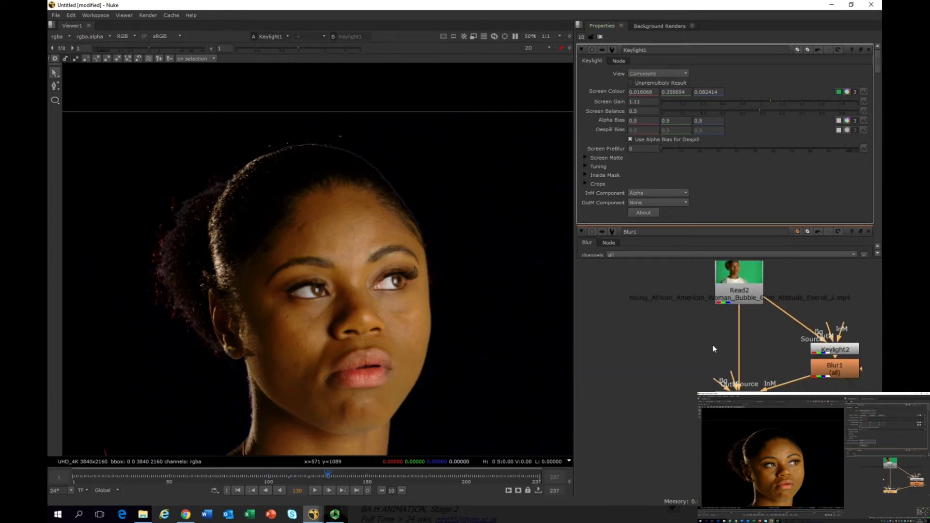
{"action": "scroll", "coordinate": [640, 313], "scroll_direction": "down", "scroll_amount": 2}
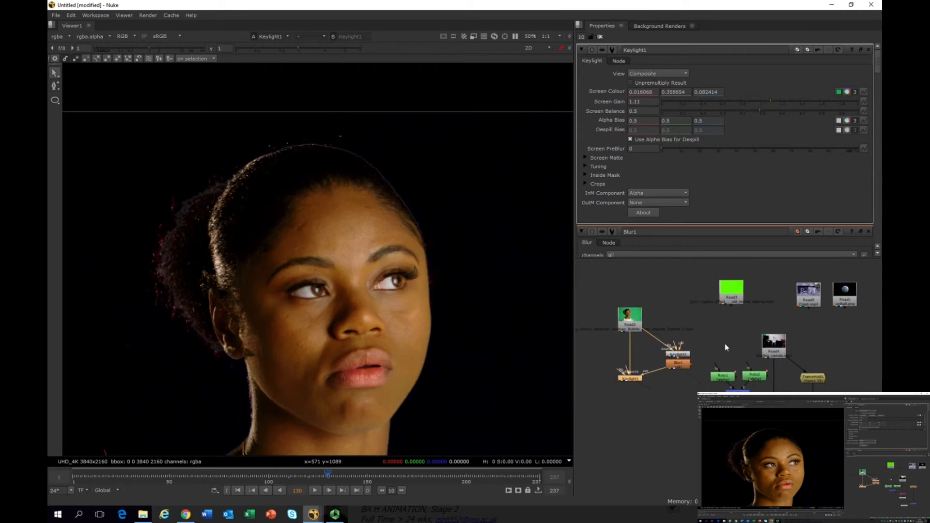
{"action": "middle_click_drag", "start_coordinate": [725, 344], "coordinate": [643, 358]}
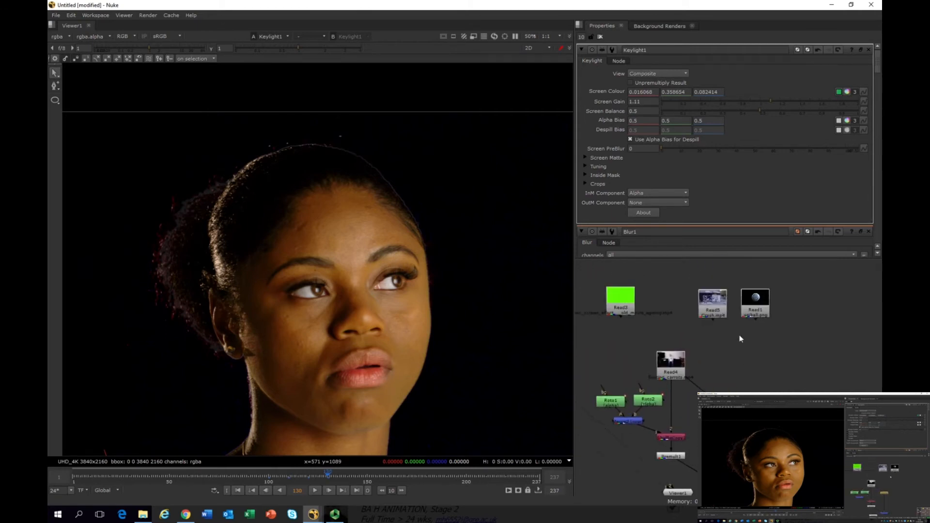
{"action": "scroll", "coordinate": [739, 336], "scroll_direction": "up", "scroll_amount": 1}
{"action": "middle_click_drag", "start_coordinate": [739, 336], "coordinate": [840, 326]}
{"action": "left_click", "coordinate": [831, 294]}
{"action": "left_click_drag", "start_coordinate": [832, 295], "coordinate": [589, 296]}
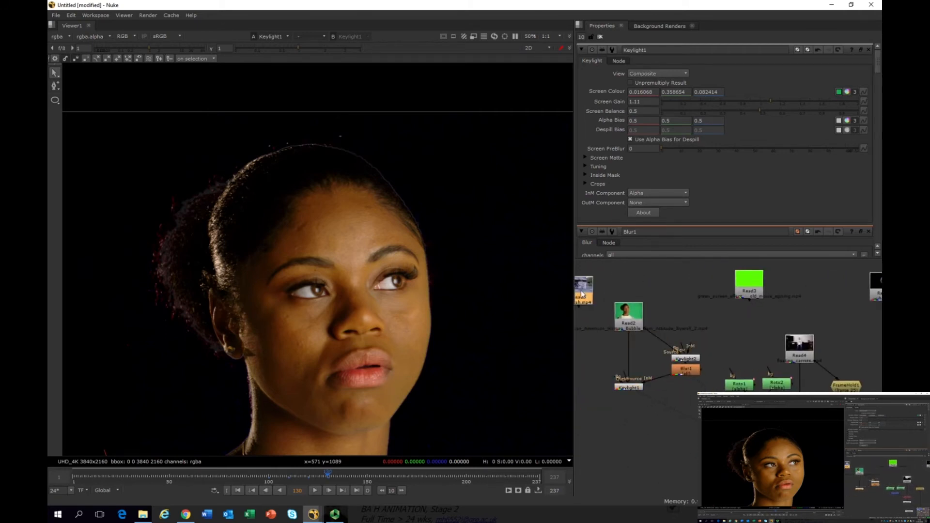
{"action": "middle_click_drag", "start_coordinate": [596, 290], "coordinate": [678, 271]}
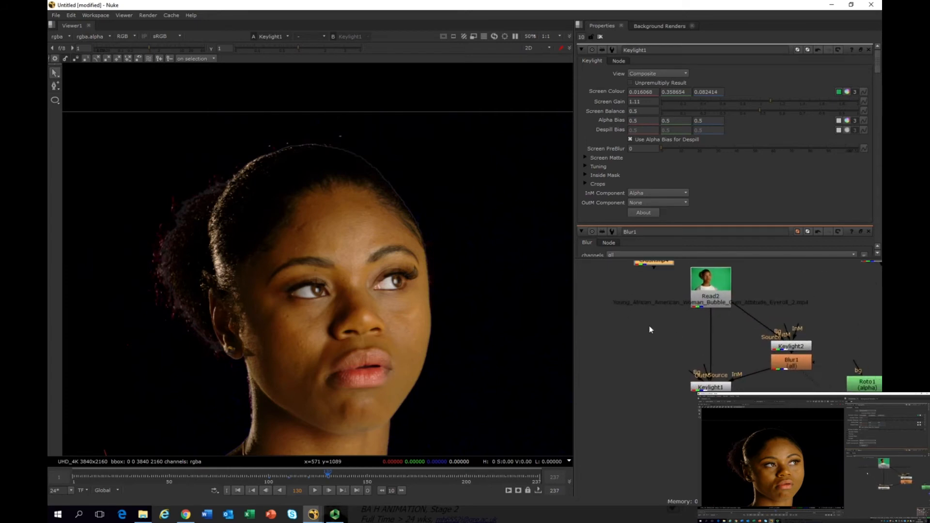
{"action": "scroll", "coordinate": [649, 326], "scroll_direction": "up", "scroll_amount": 2}
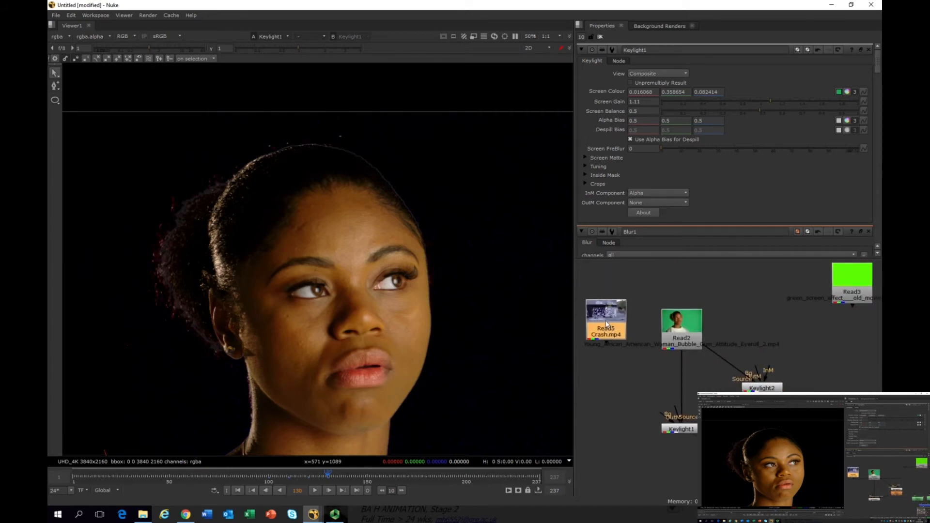
Step: Add a Reformat node directly after Keylight1
{"action": "left_click", "coordinate": [678, 430]}
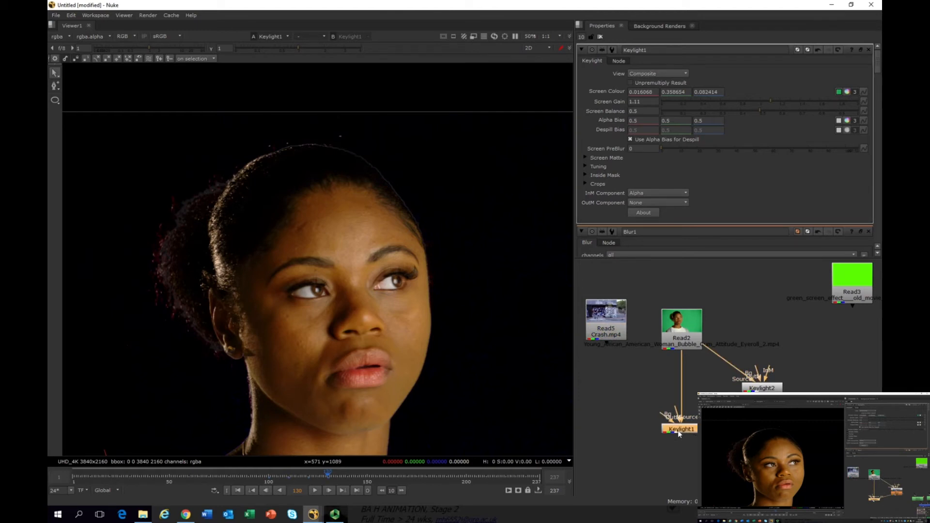
{"action": "key", "text": "Tab"}
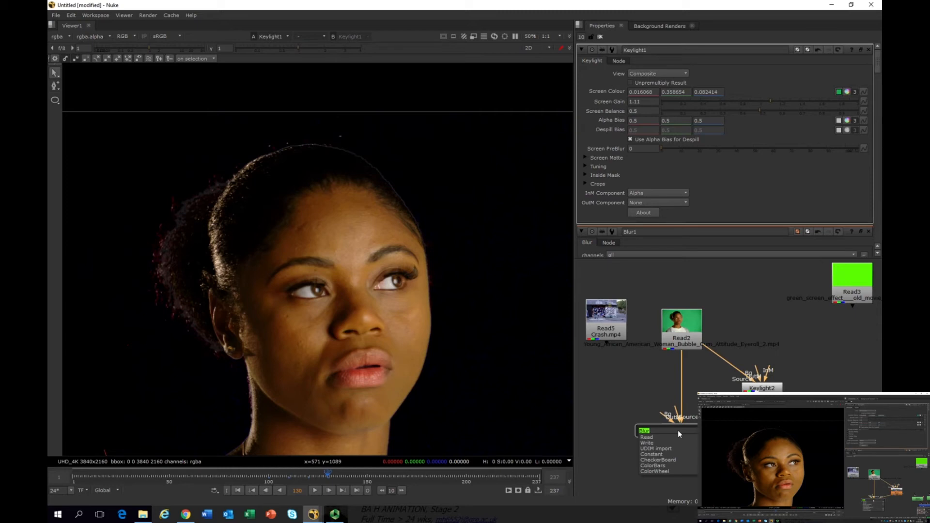
{"action": "type", "text": "reform"}
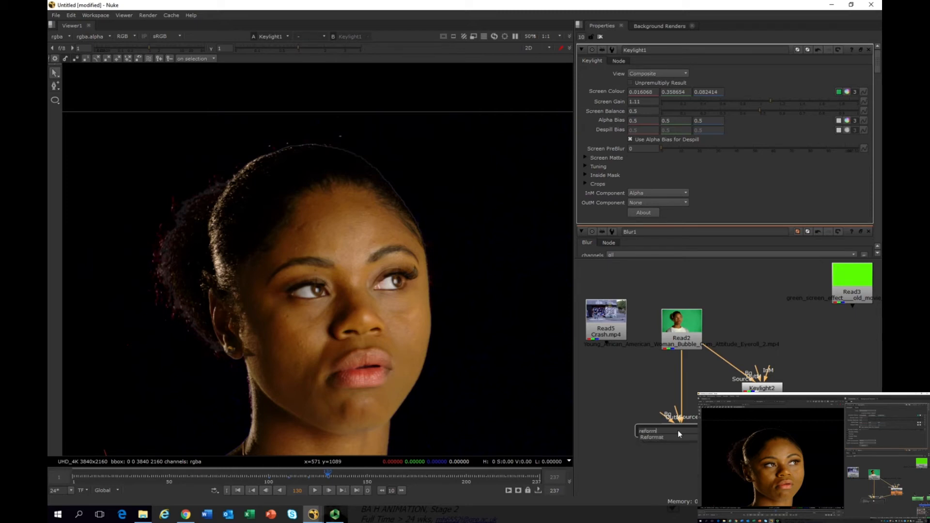
{"action": "left_click", "coordinate": [663, 438]}
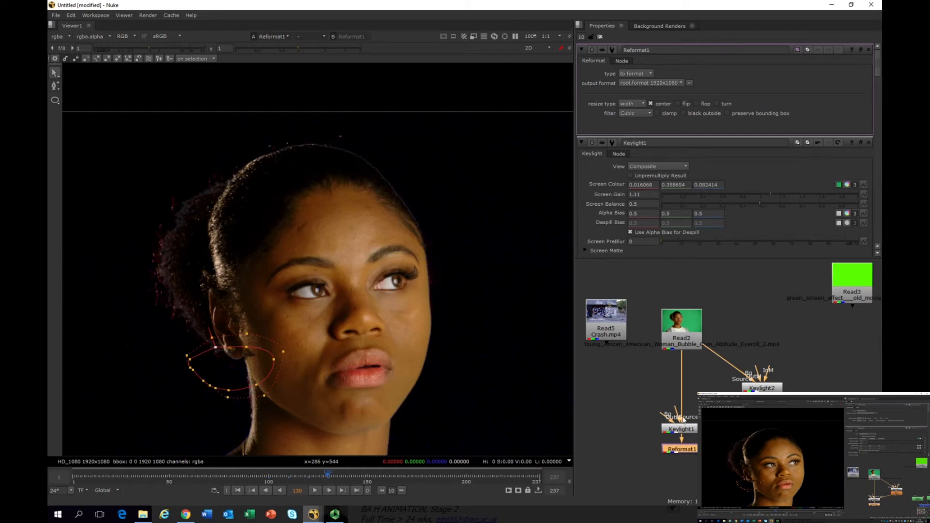
Step: View the original Read2 clip and examine its full frame, including the format label at the frame's corner
{"action": "left_click", "coordinate": [677, 429]}
{"action": "left_click", "coordinate": [680, 324]}
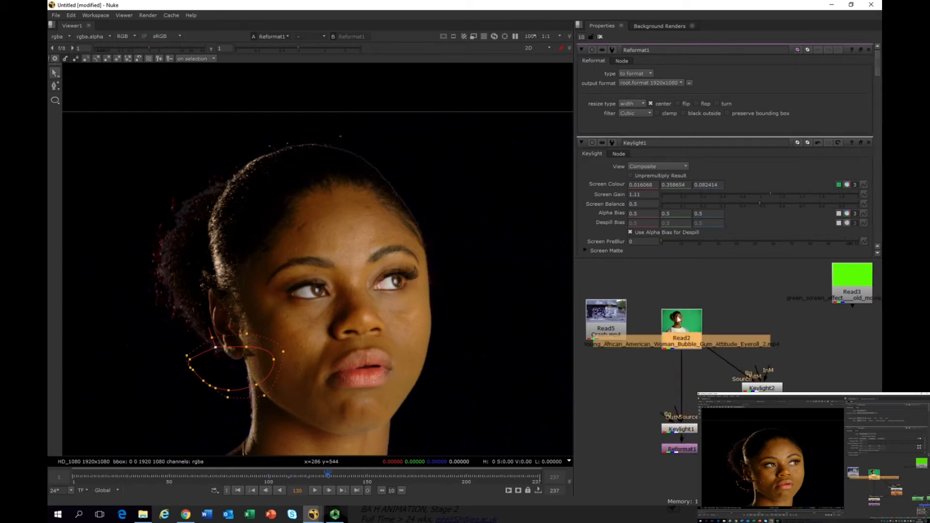
{"action": "key", "text": "1"}
{"action": "scroll", "coordinate": [481, 305], "scroll_direction": "down", "scroll_amount": 3}
{"action": "scroll", "coordinate": [363, 272], "scroll_direction": "up", "scroll_amount": 1}
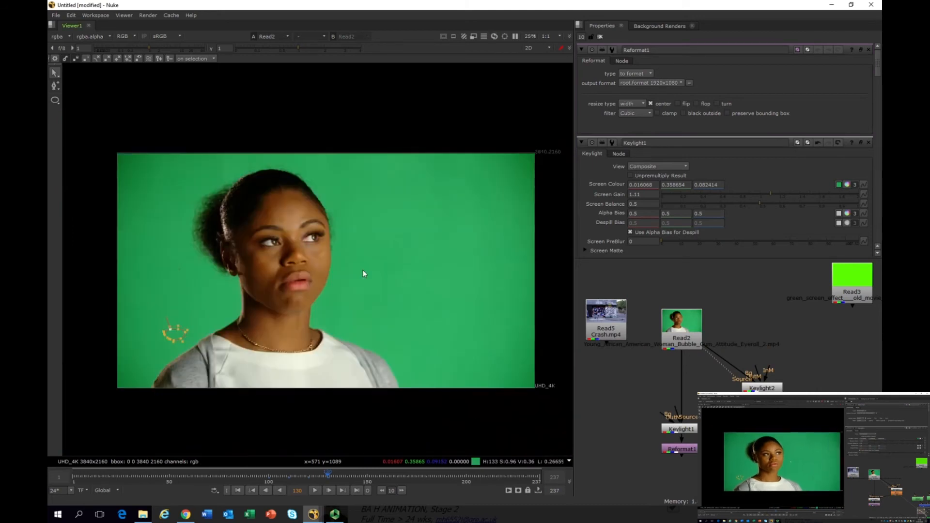
{"action": "middle_click_drag", "start_coordinate": [363, 271], "coordinate": [338, 272]}
{"action": "scroll", "coordinate": [338, 272], "scroll_direction": "up", "scroll_amount": 2}
{"action": "scroll", "coordinate": [504, 380], "scroll_direction": "up", "scroll_amount": 3}
{"action": "middle_click_drag", "start_coordinate": [501, 380], "coordinate": [305, 276]}
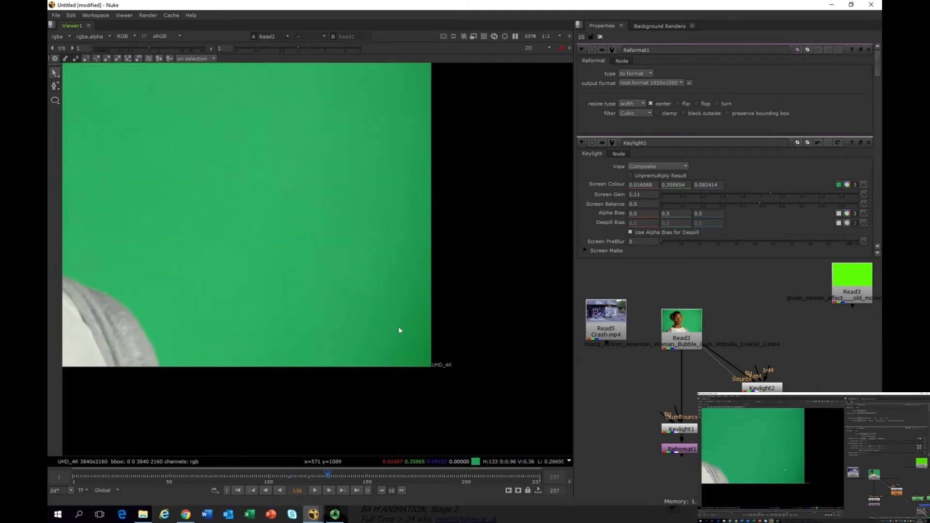
{"action": "scroll", "coordinate": [448, 359], "scroll_direction": "up", "scroll_amount": 2}
{"action": "scroll", "coordinate": [330, 324], "scroll_direction": "down", "scroll_amount": 2}
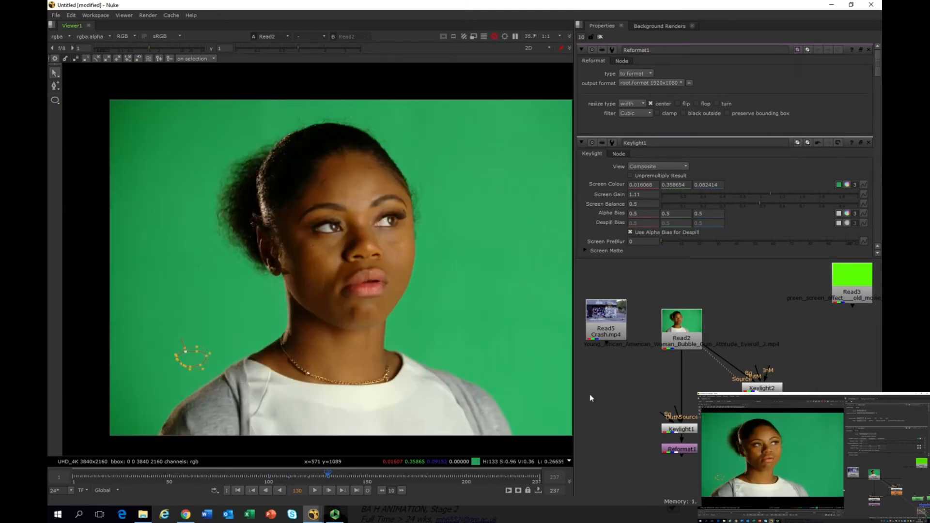
{"action": "middle_click_drag", "start_coordinate": [589, 394], "coordinate": [548, 389]}
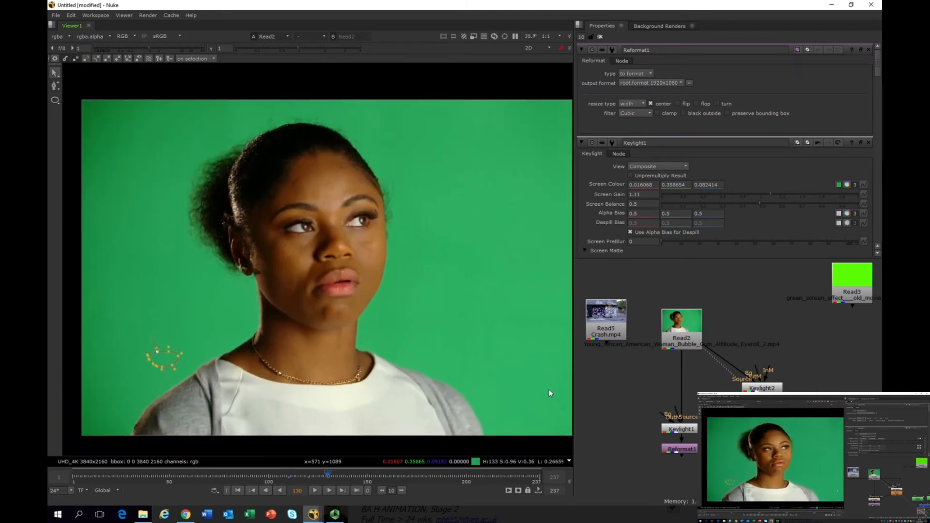
Step: View Reformat1's output and look through its available output formats, leaving the format as it is
{"action": "left_click", "coordinate": [681, 451]}
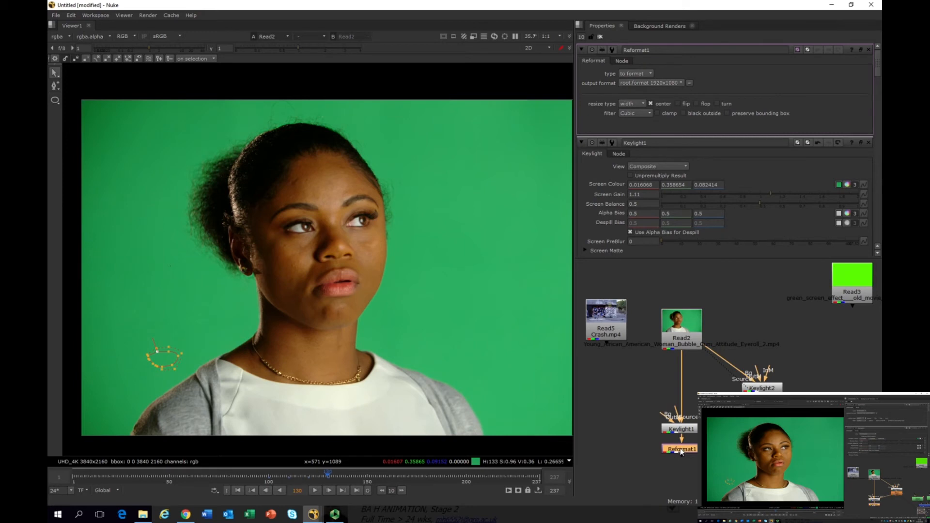
{"action": "key", "text": "1"}
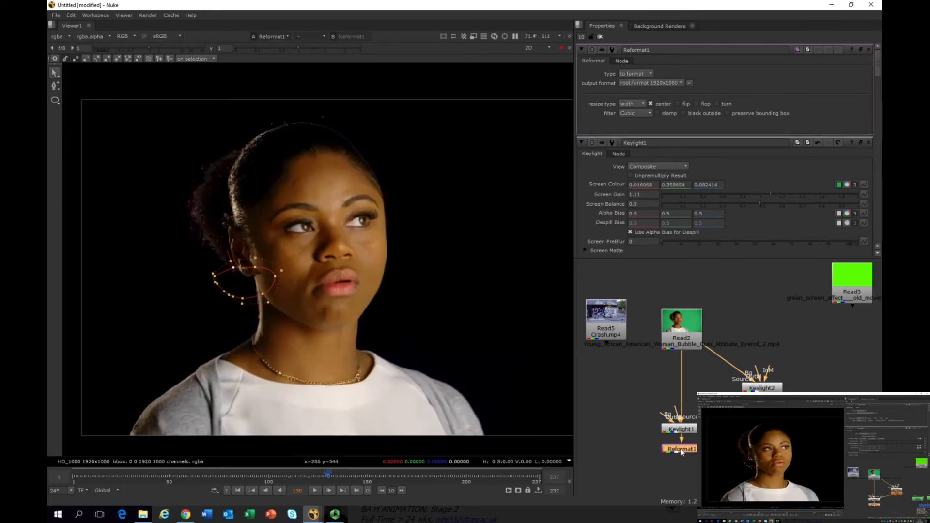
{"action": "left_click", "coordinate": [636, 84]}
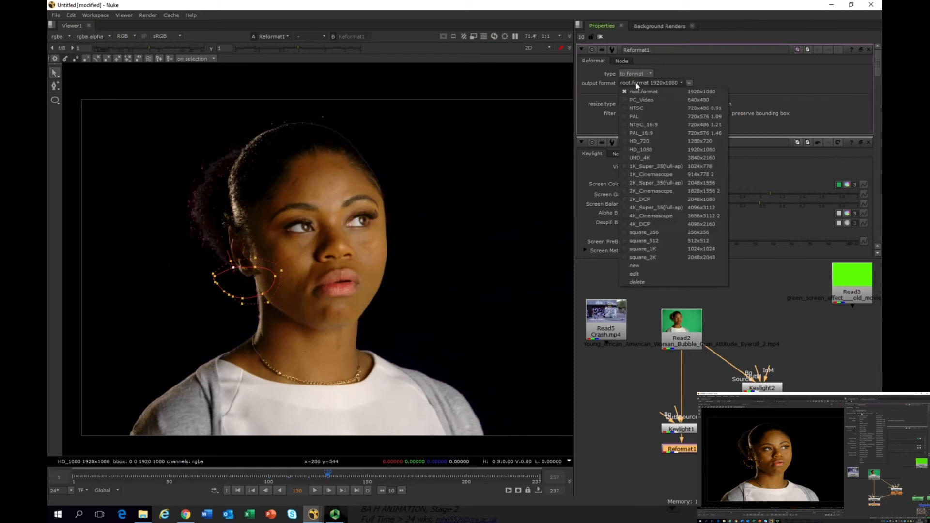
{"action": "left_click", "coordinate": [726, 77]}
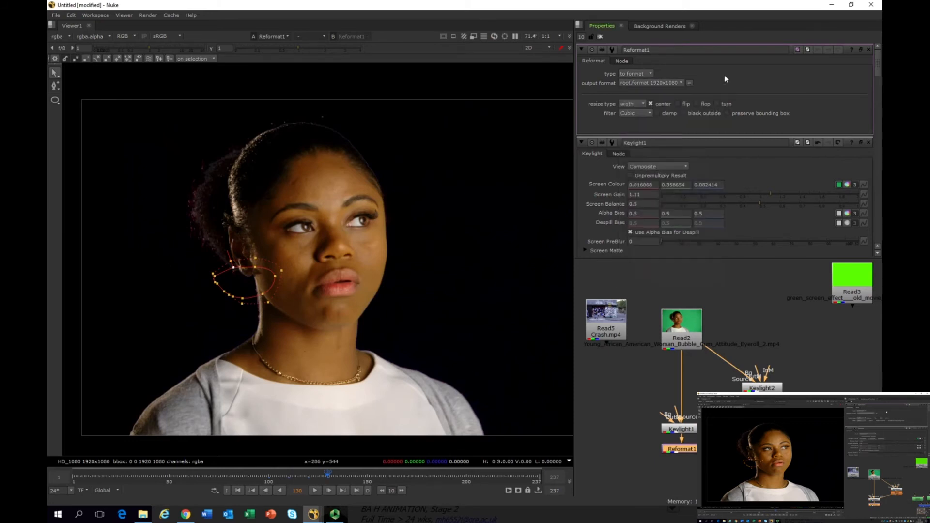
Step: Reposition the Read5 (Crash.mp4) node in the node graph so it sits beside Read2, above Keylight1
{"action": "left_click", "coordinate": [676, 440]}
{"action": "middle_click_drag", "start_coordinate": [608, 423], "coordinate": [619, 374]}
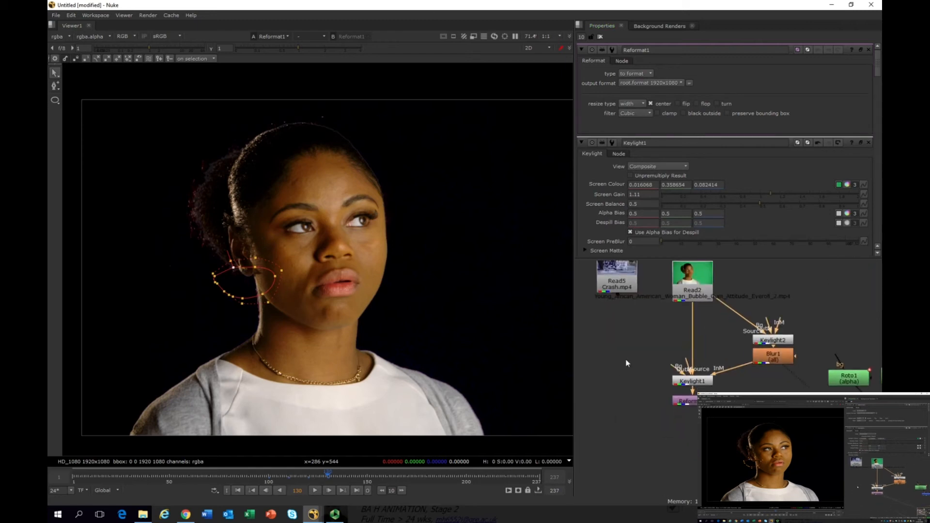
{"action": "left_click_drag", "start_coordinate": [622, 290], "coordinate": [634, 409]}
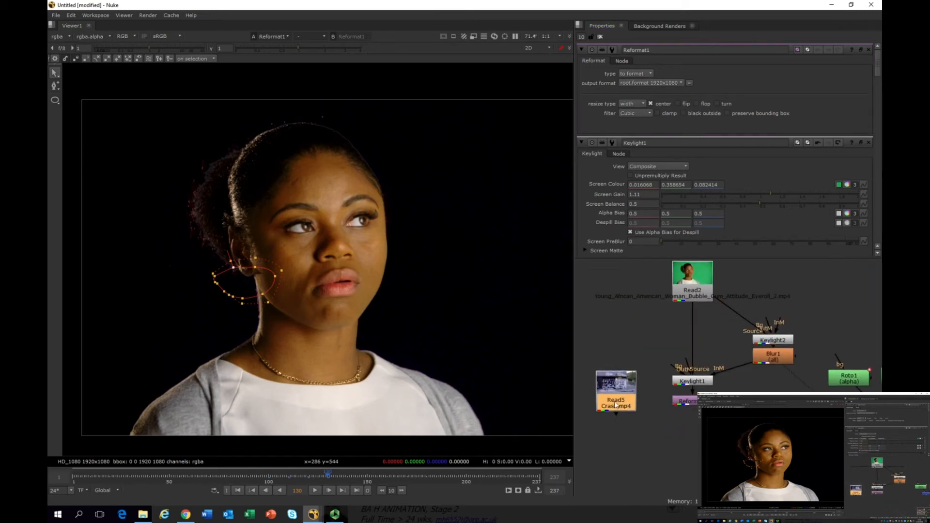
{"action": "left_click_drag", "start_coordinate": [616, 404], "coordinate": [616, 340]}
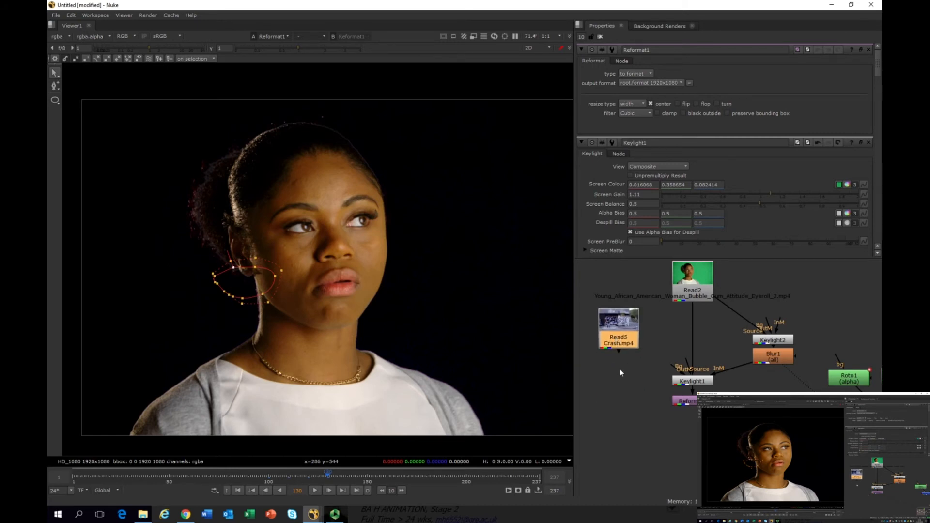
{"action": "scroll", "coordinate": [619, 368], "scroll_direction": "up", "scroll_amount": 1}
{"action": "middle_click_drag", "start_coordinate": [619, 368], "coordinate": [652, 421]}
{"action": "left_click_drag", "start_coordinate": [657, 390], "coordinate": [642, 369]}
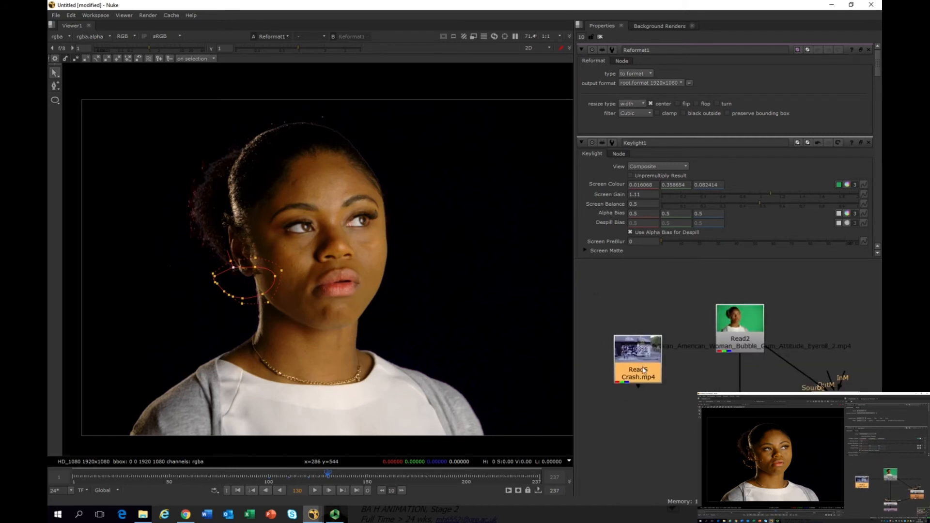
Step: Open Read5's properties, view the Crash.mp4 clip, and nudge its node slightly closer to Read2
{"action": "double_click", "coordinate": [643, 371]}
{"action": "key", "text": "1"}
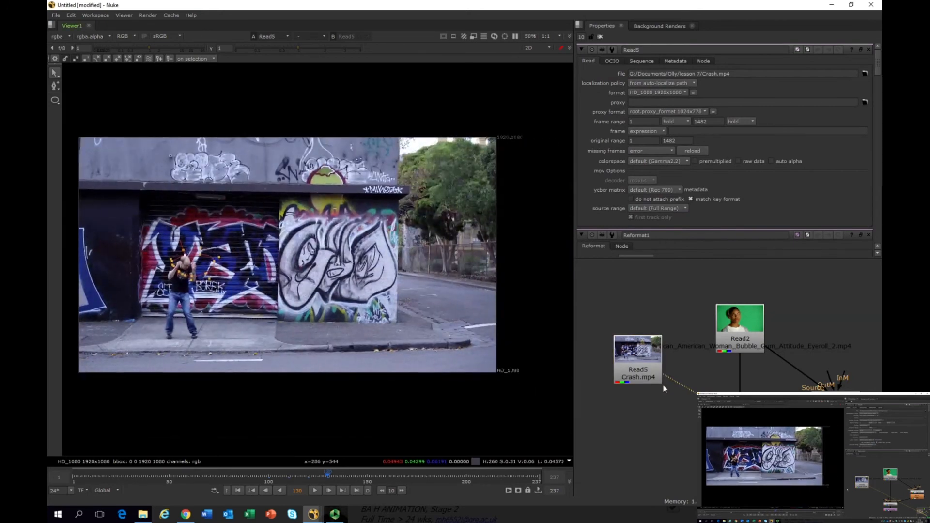
{"action": "mouse_move", "coordinate": [650, 378]}
{"action": "left_mouse_down"}
{"action": "mouse_move", "coordinate": [666, 361]}
{"action": "mouse_move", "coordinate": [667, 374]}
{"action": "left_mouse_up"}
{"action": "left_click", "coordinate": [675, 417]}
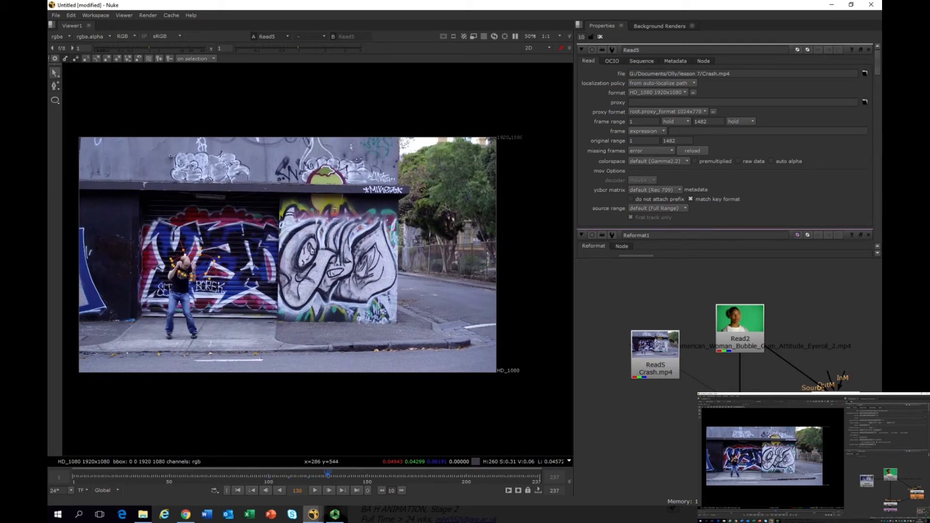
Step: Add a Reformat node after Read5 and set its output format to UHD_4K 3840x2160
{"action": "left_click", "coordinate": [648, 363]}
{"action": "key", "text": "Tab"}
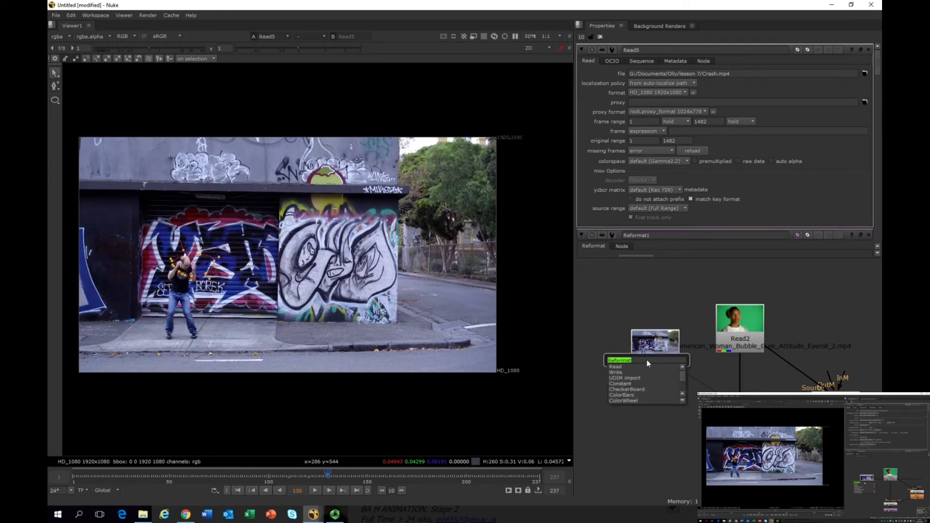
{"action": "key", "text": "Return"}
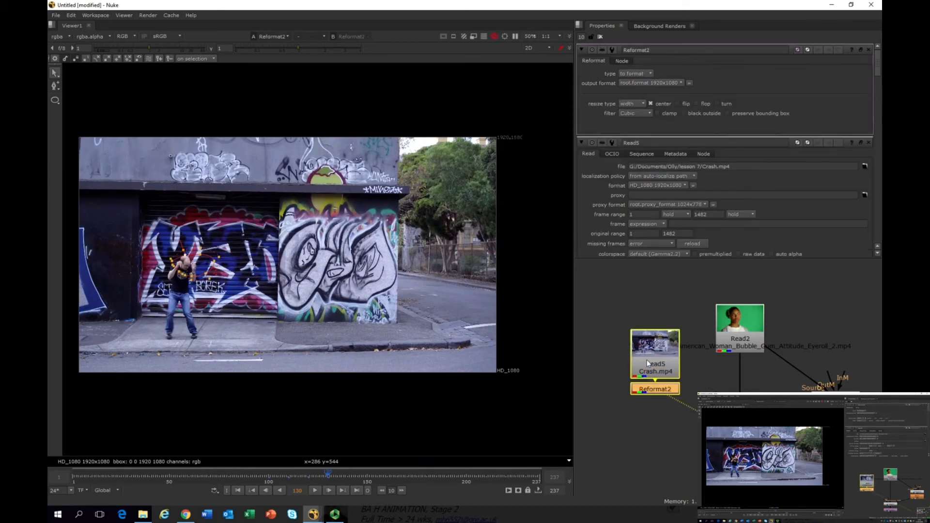
{"action": "left_click", "coordinate": [656, 84]}
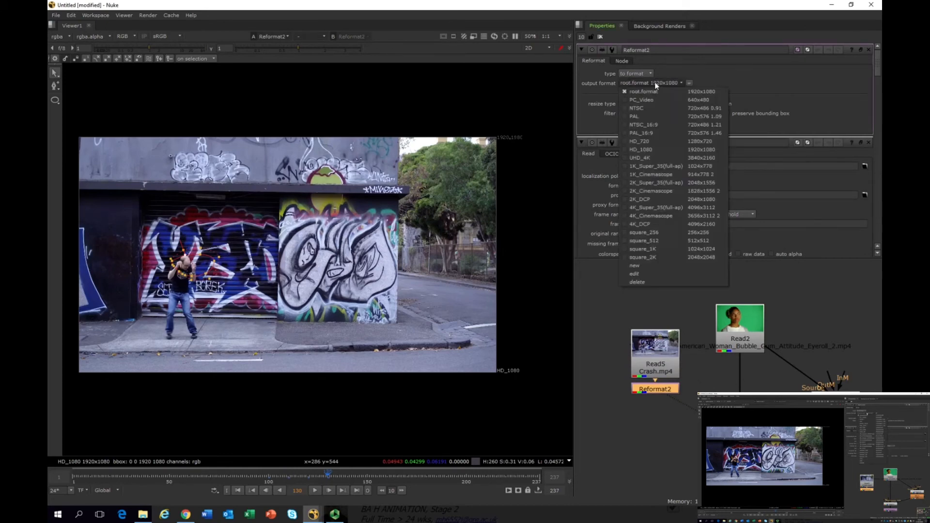
{"action": "left_click", "coordinate": [644, 157]}
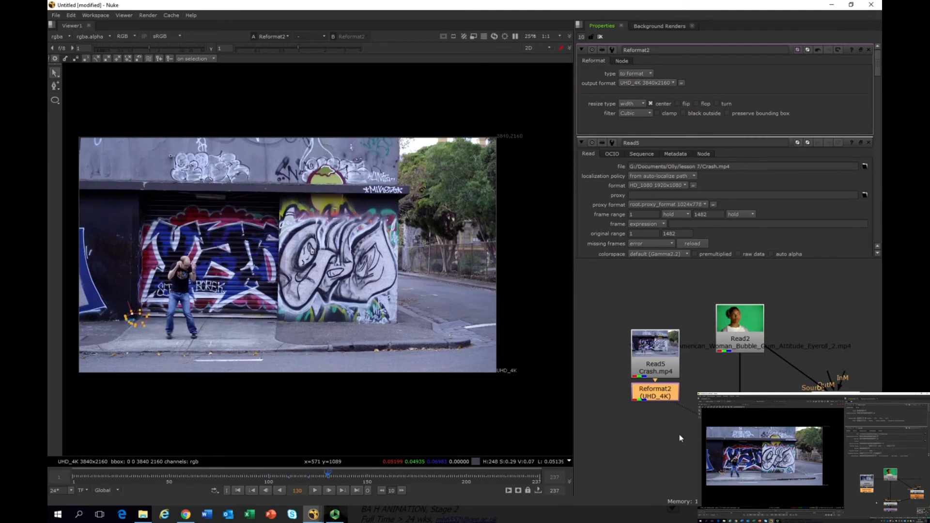
Step: Connect Keylight1's Bg input to Reformat2 and view the keyed woman over the street background
{"action": "scroll", "coordinate": [679, 432], "scroll_direction": "up", "scroll_amount": 2}
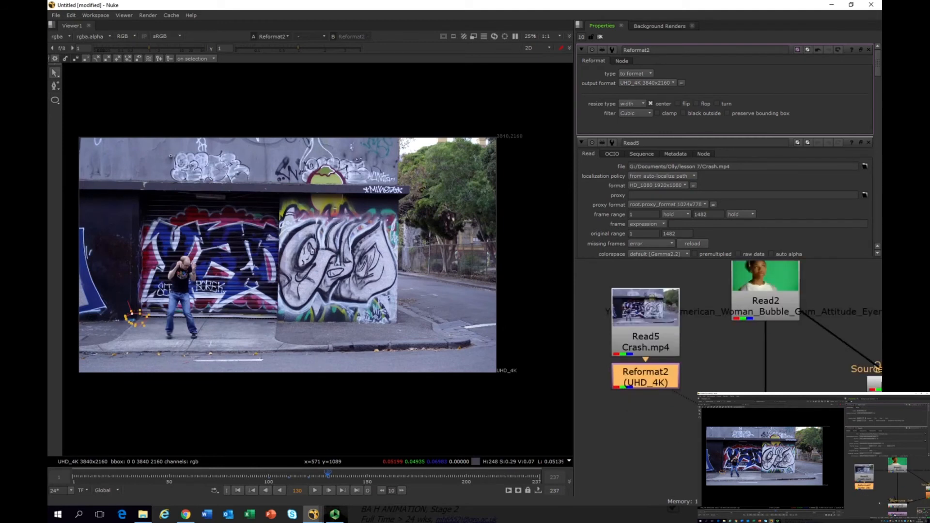
{"action": "left_click", "coordinate": [763, 451]}
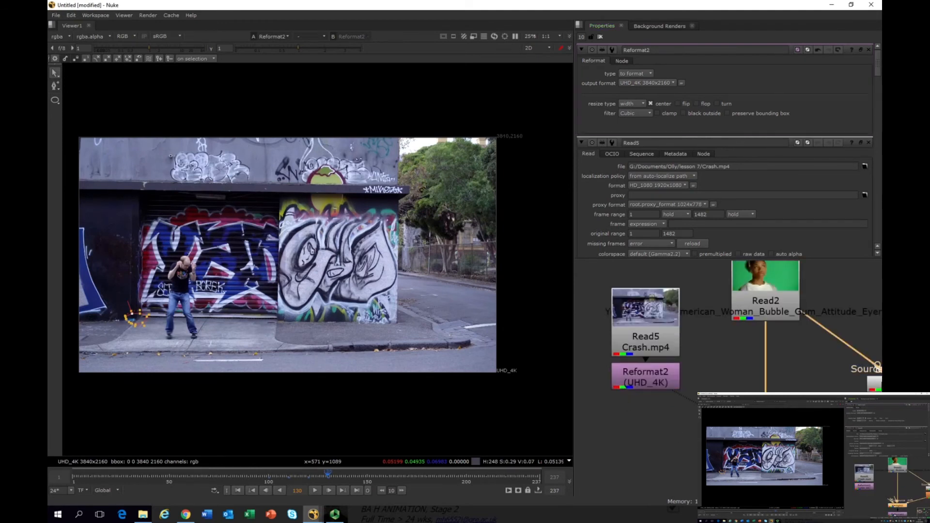
{"action": "left_click_drag", "start_coordinate": [745, 433], "coordinate": [644, 380]}
{"action": "key", "text": "1"}
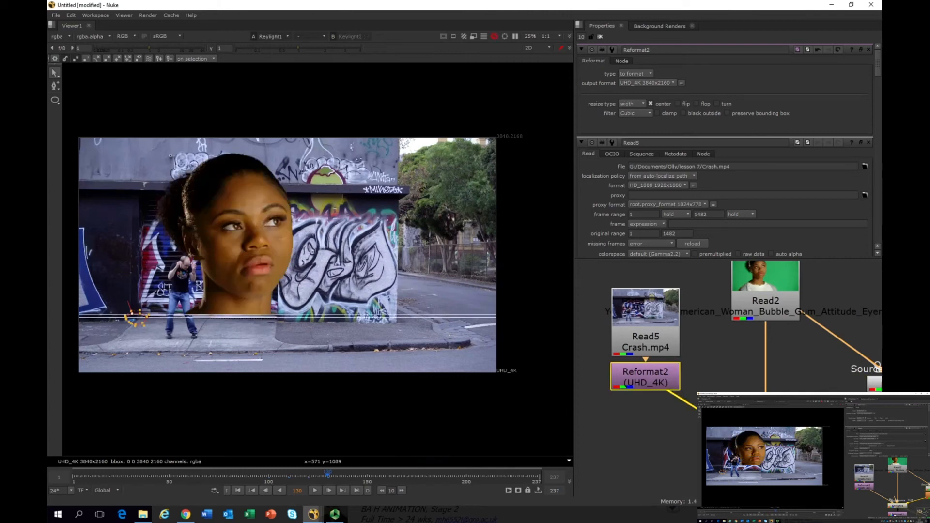
{"action": "middle_click_drag", "start_coordinate": [356, 394], "coordinate": [413, 392]}
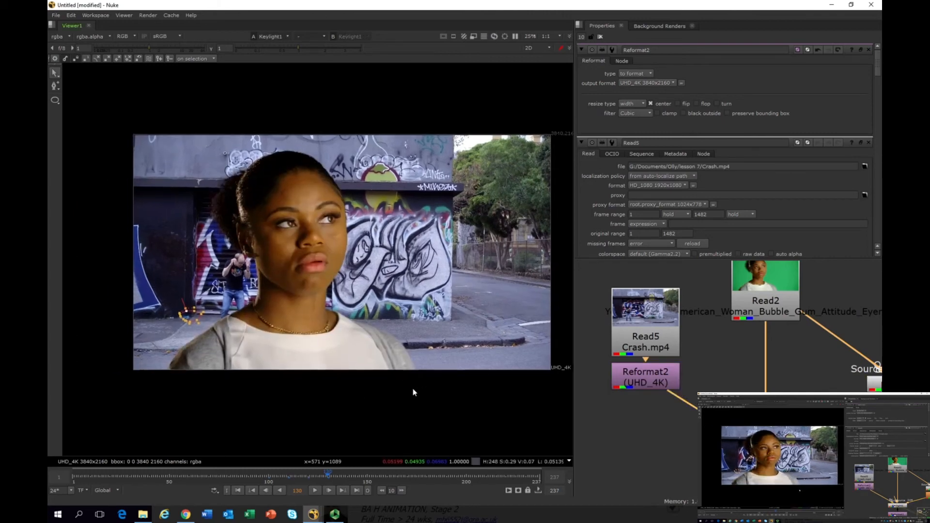
{"action": "scroll", "coordinate": [331, 350], "scroll_direction": "up", "scroll_amount": 2}
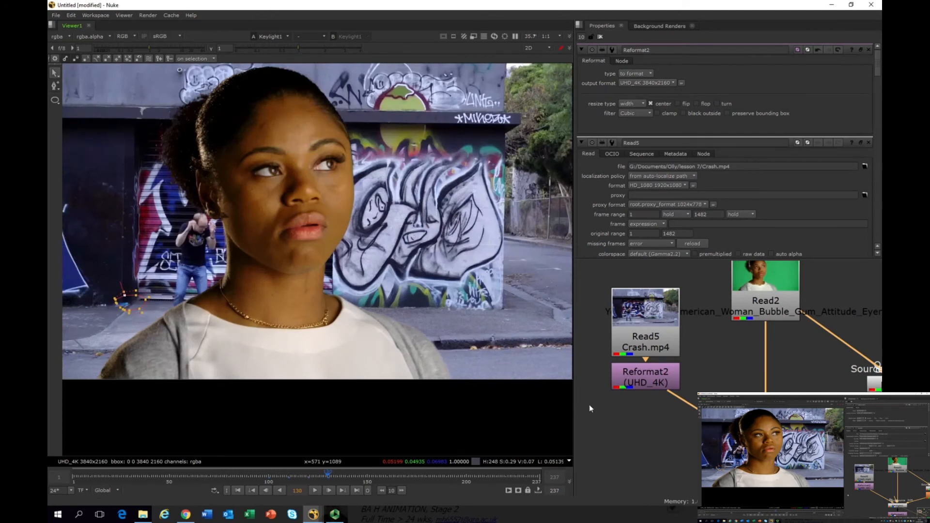
Step: Add a Transform node directly after Reformat2 on the Crash.mp4 branch
{"action": "left_click", "coordinate": [662, 384]}
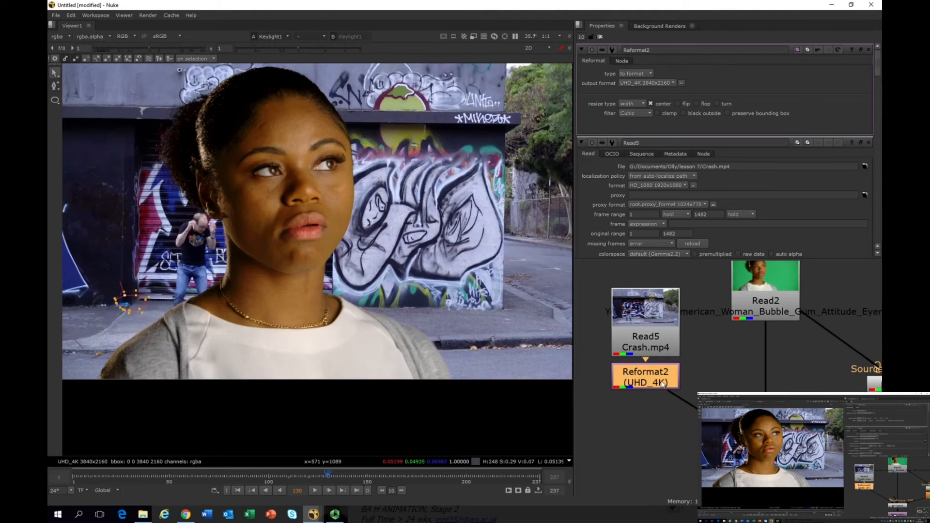
{"action": "key", "text": "Tab"}
{"action": "type", "text": "fl"}
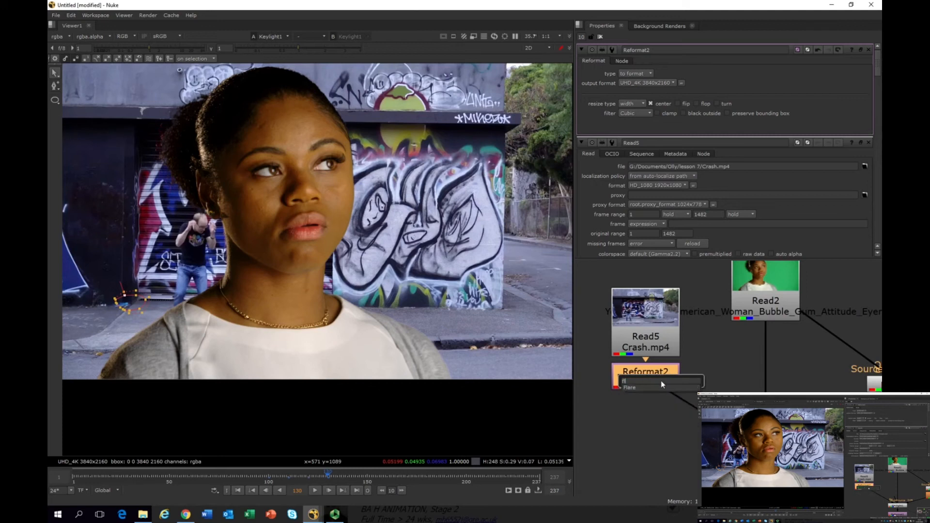
{"action": "key", "text": "BackSpace"}
{"action": "key", "text": "BackSpace"}
{"action": "type", "text": "rev"}
{"action": "key", "text": "BackSpace"}
{"action": "key", "text": "BackSpace"}
{"action": "key", "text": "BackSpace"}
{"action": "type", "text": "tra"}
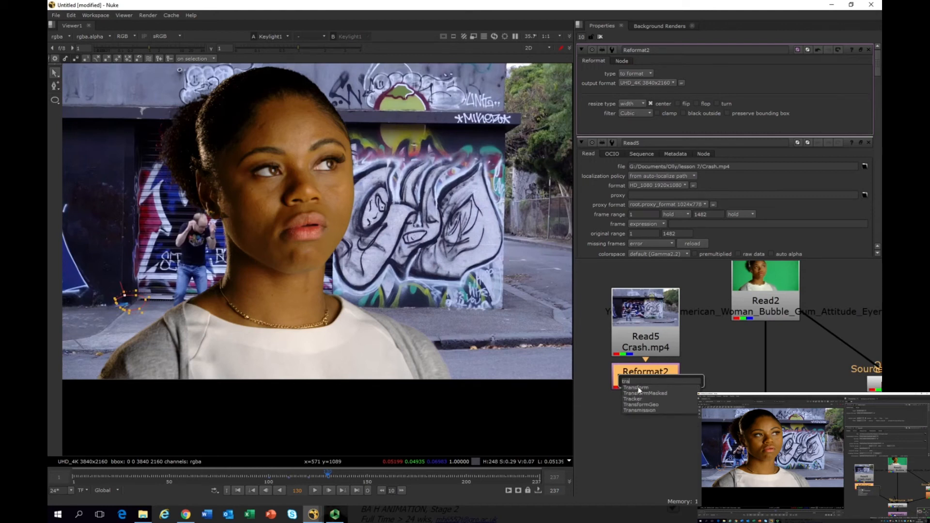
{"action": "left_click", "coordinate": [638, 387]}
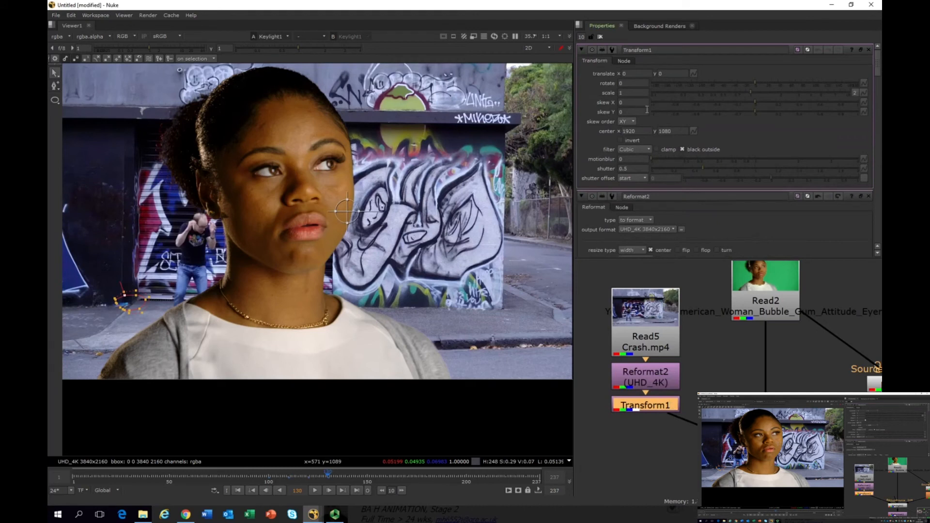
Step: Split Transform1's scale into separate width and height values and set the width to -1 to mirror the background
{"action": "left_click", "coordinate": [854, 93]}
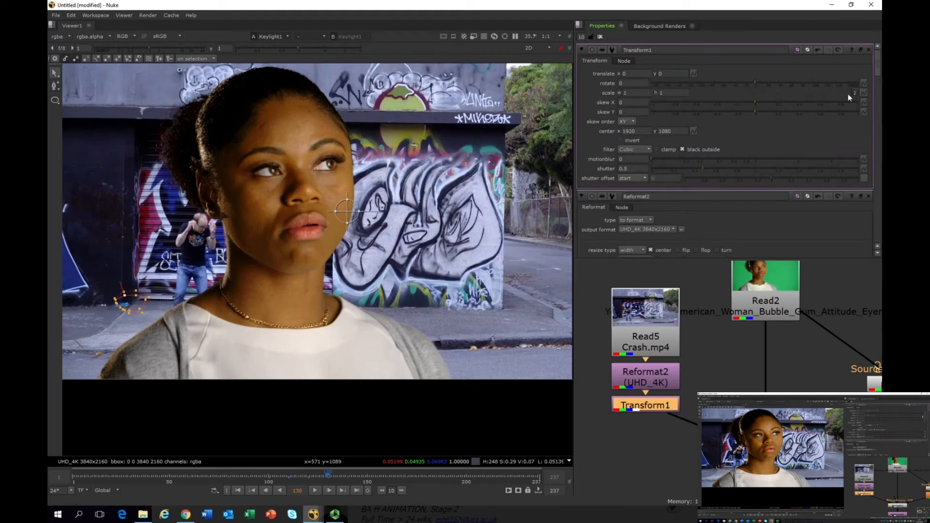
{"action": "double_click", "coordinate": [628, 92]}
{"action": "type", "text": "-1"}
{"action": "key", "text": "Return"}
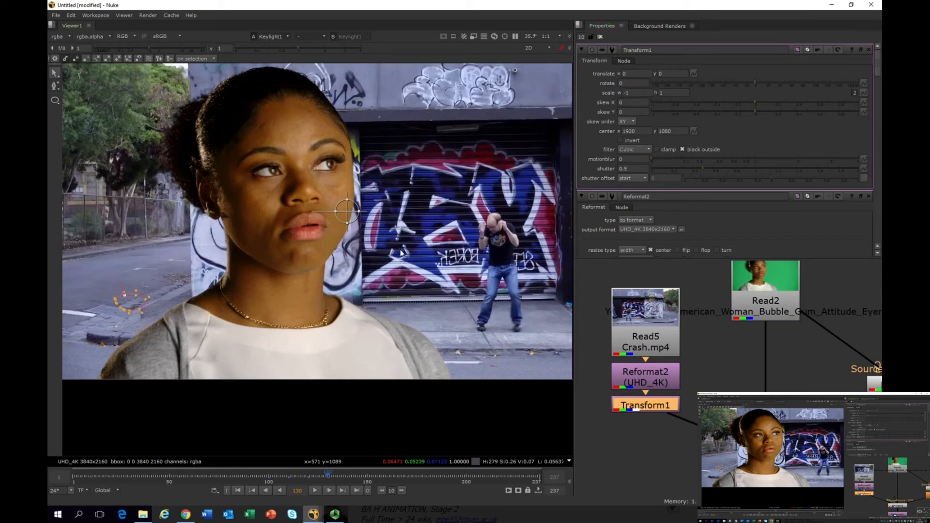
Step: Try shifting the mirrored background by about -334, -14 pixels, and return Transform1's translate x and y to 0
{"action": "left_click_drag", "start_coordinate": [346, 211], "coordinate": [295, 213]}
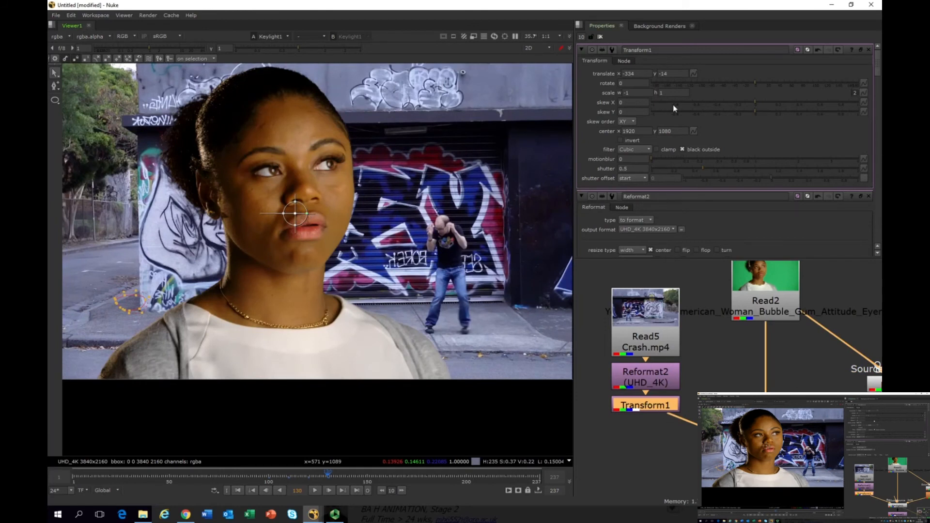
{"action": "left_click", "coordinate": [629, 74]}
{"action": "type", "text": "0"}
{"action": "key", "text": "Return"}
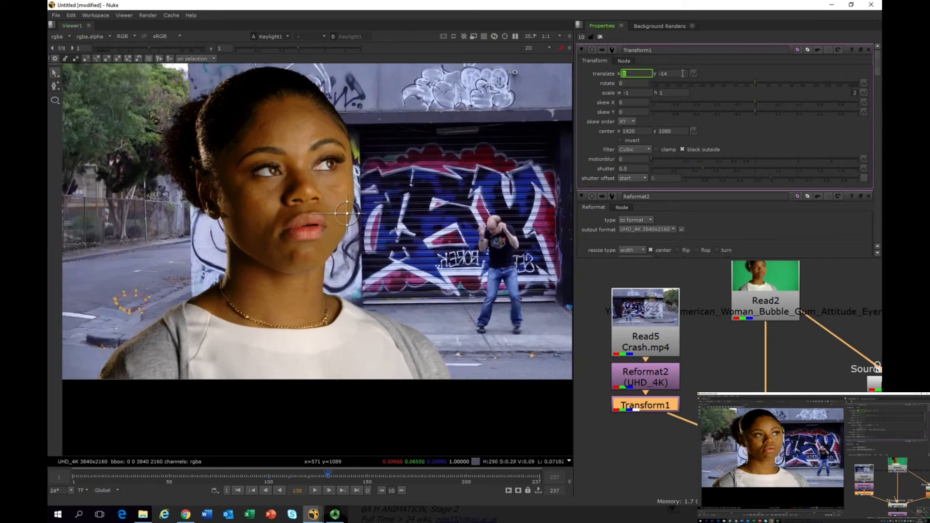
{"action": "left_click", "coordinate": [682, 74]}
{"action": "type", "text": "0"}
{"action": "key", "text": "Return"}
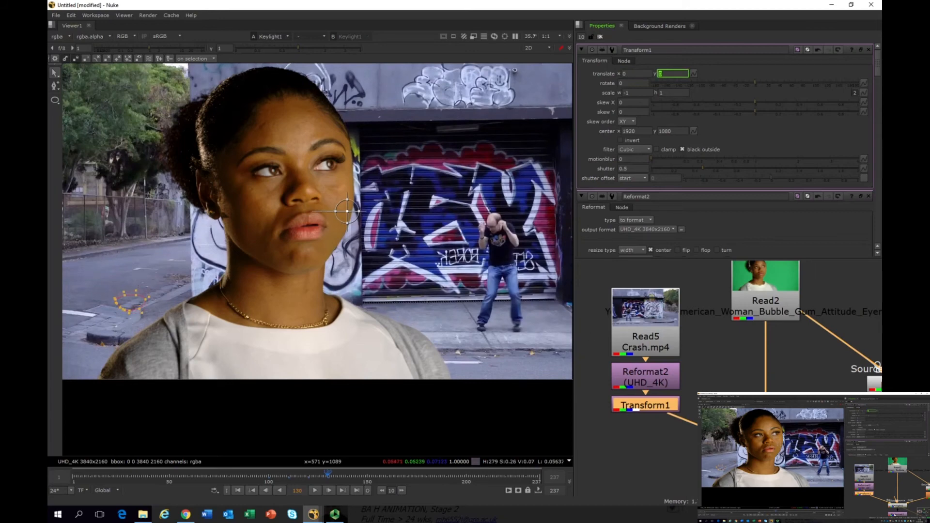
Step: View Reformat1's final composite and examine the key's edges around the woman's hair, head and face up close
{"action": "middle_click_drag", "start_coordinate": [662, 455], "coordinate": [635, 364]}
{"action": "left_click", "coordinate": [737, 398]}
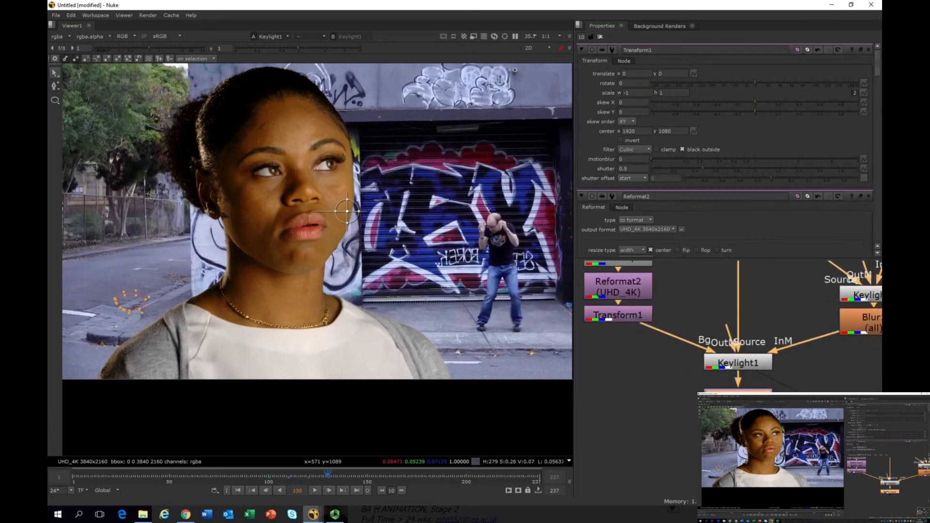
{"action": "key", "text": "1"}
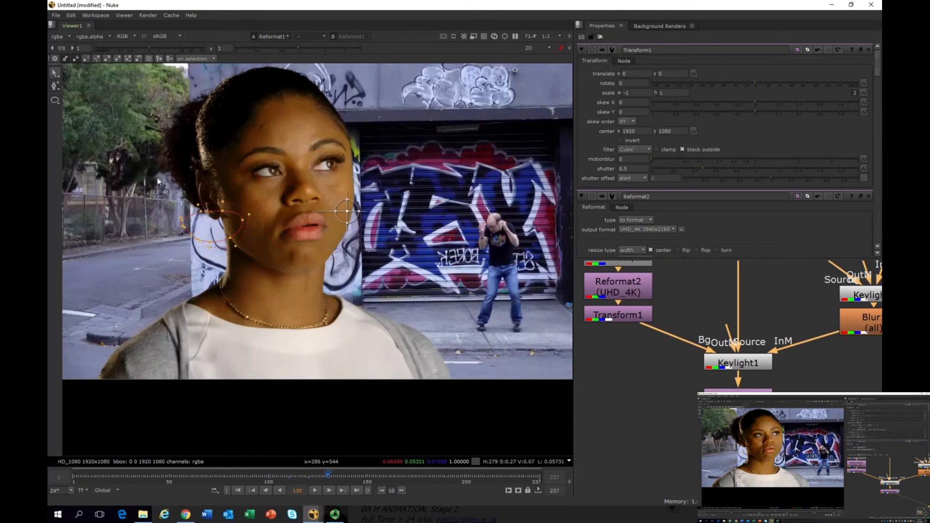
{"action": "scroll", "coordinate": [152, 173], "scroll_direction": "up", "scroll_amount": 5}
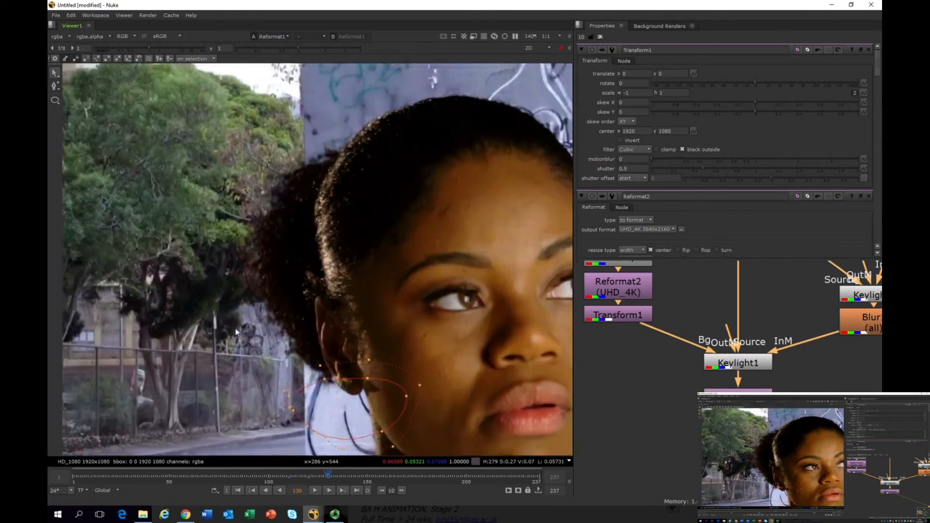
{"action": "scroll", "coordinate": [272, 327], "scroll_direction": "up", "scroll_amount": 2}
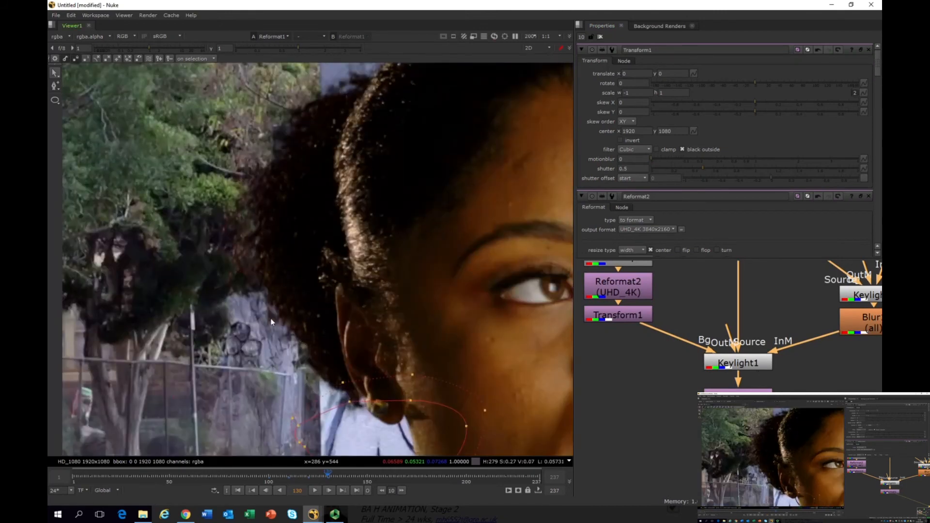
{"action": "middle_click_drag", "start_coordinate": [341, 122], "coordinate": [178, 253]}
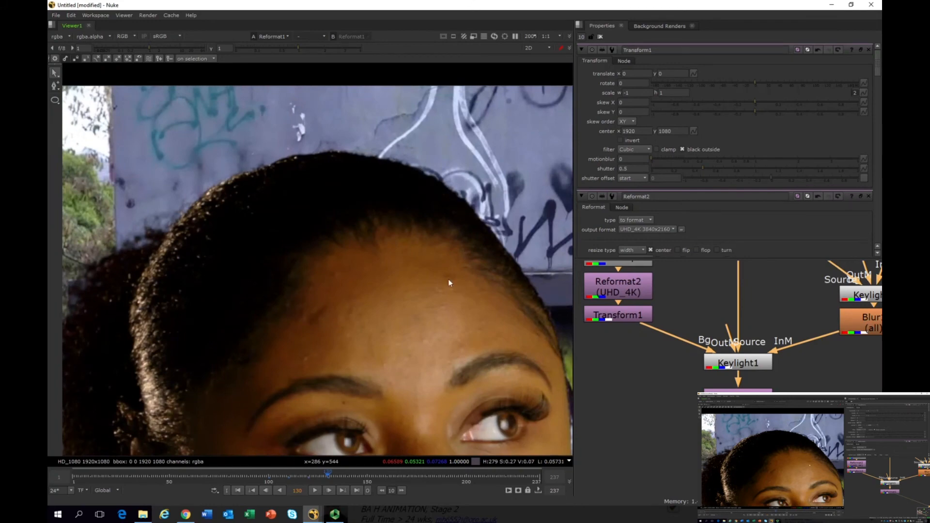
{"action": "scroll", "coordinate": [327, 221], "scroll_direction": "down", "scroll_amount": 4}
{"action": "scroll", "coordinate": [348, 213], "scroll_direction": "up", "scroll_amount": 3}
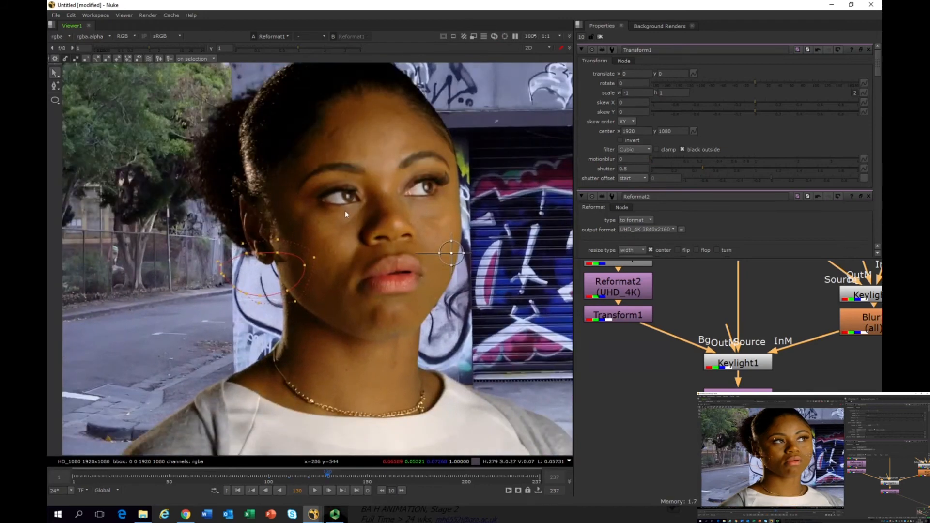
{"action": "scroll", "coordinate": [345, 210], "scroll_direction": "down", "scroll_amount": 1}
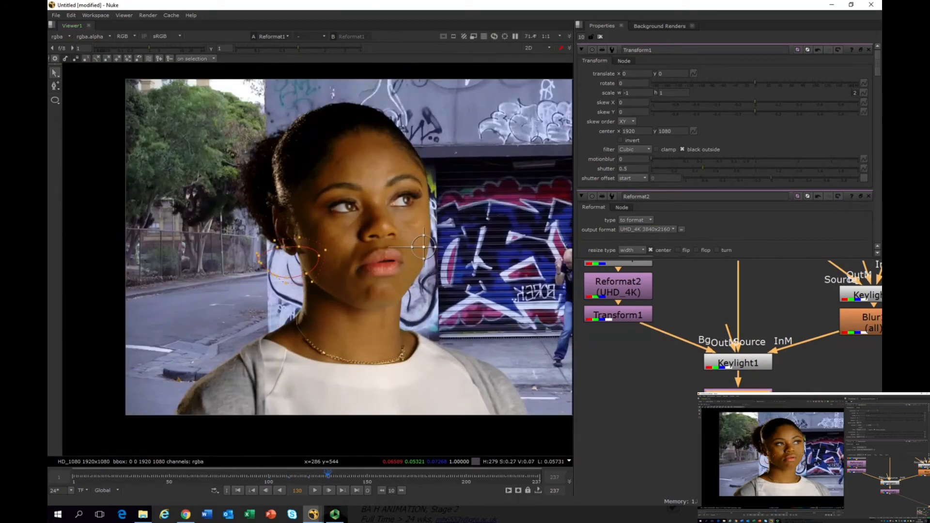
Step: Display the alpha channel of Keylight1 and disconnect Transform1 from its Bg input to inspect the matte across the whole frame
{"action": "left_click", "coordinate": [728, 361]}
{"action": "key", "text": "1"}
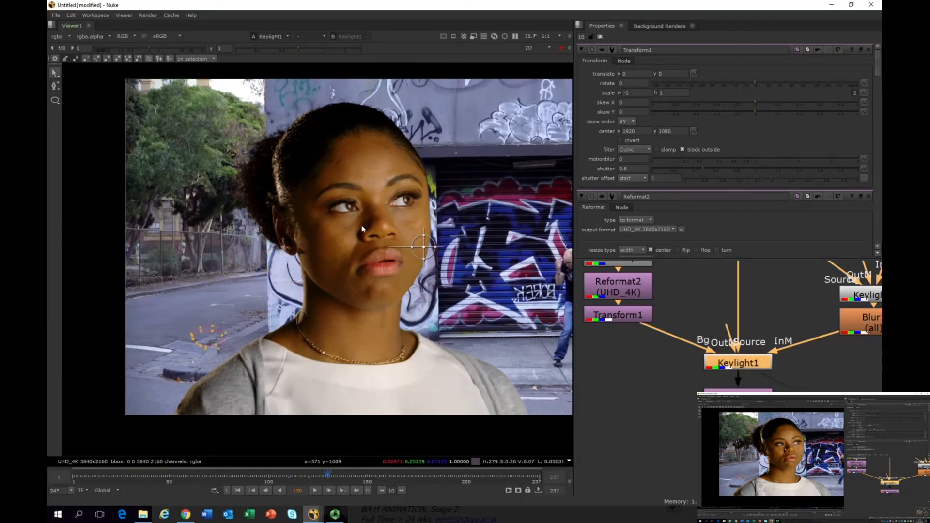
{"action": "key", "text": "a"}
{"action": "left_click", "coordinate": [623, 318]}
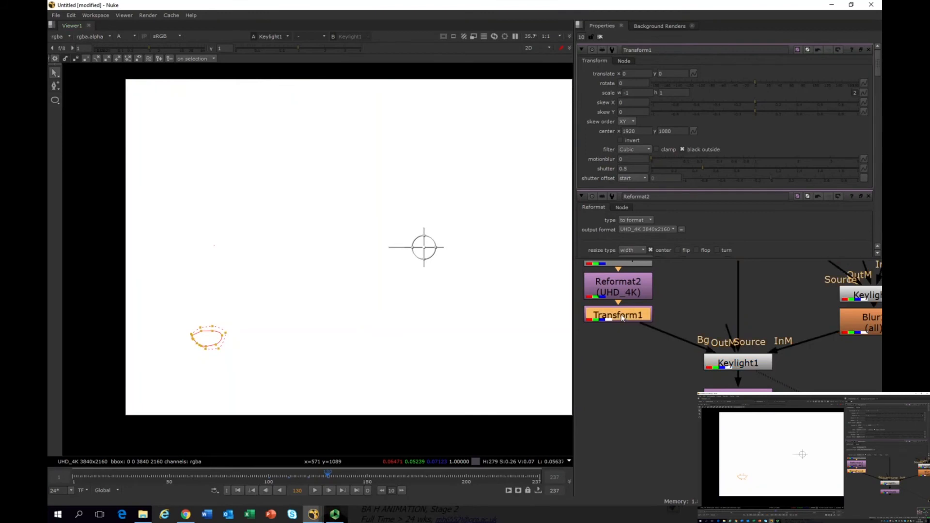
{"action": "middle_click_drag", "start_coordinate": [624, 318], "coordinate": [618, 355]}
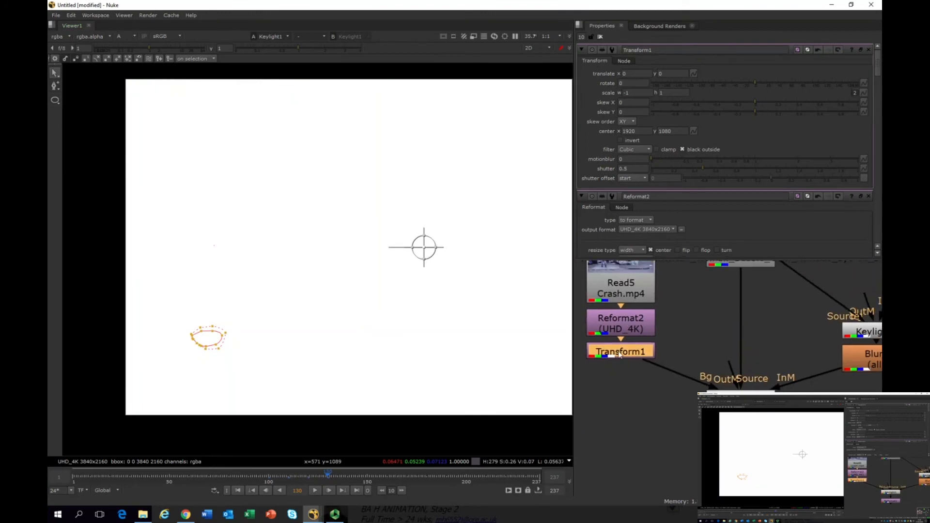
{"action": "left_click_drag", "start_coordinate": [702, 379], "coordinate": [650, 364]}
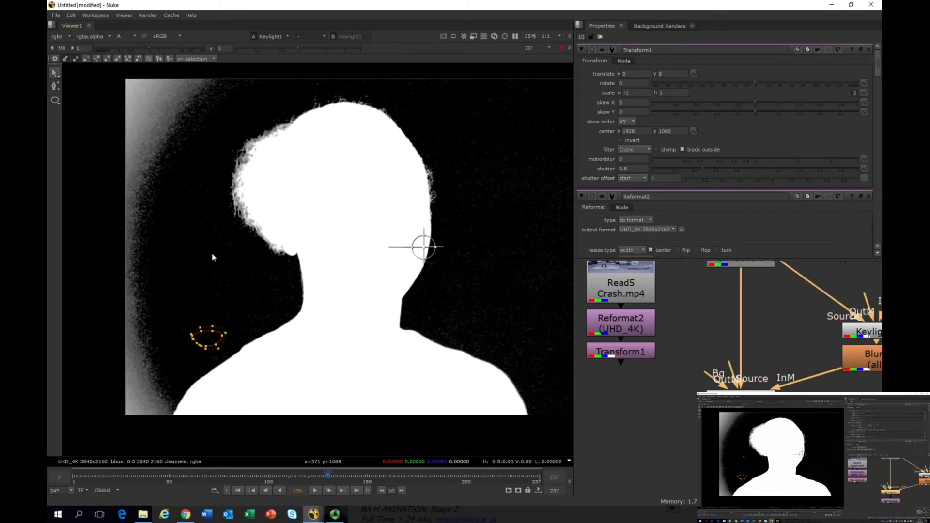
{"action": "scroll", "coordinate": [212, 257], "scroll_direction": "down", "scroll_amount": 2}
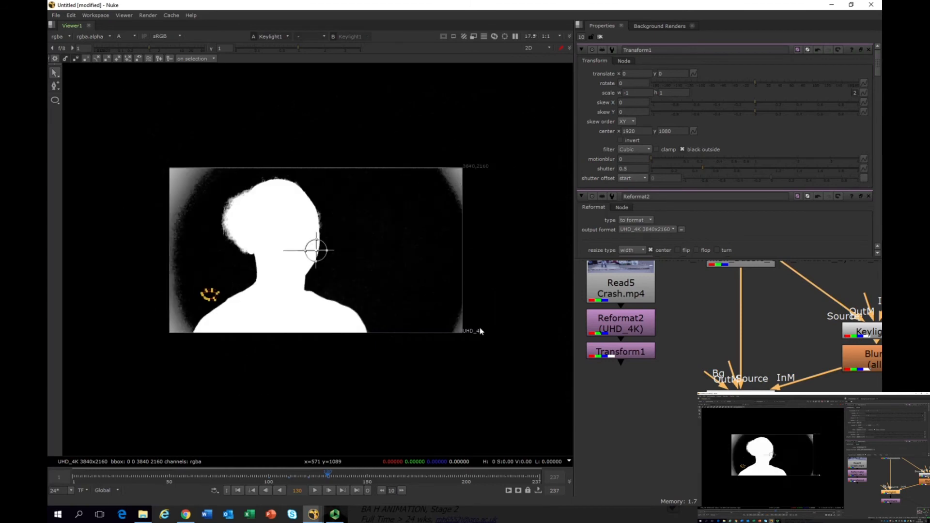
{"action": "middle_click_drag", "start_coordinate": [371, 305], "coordinate": [402, 311]}
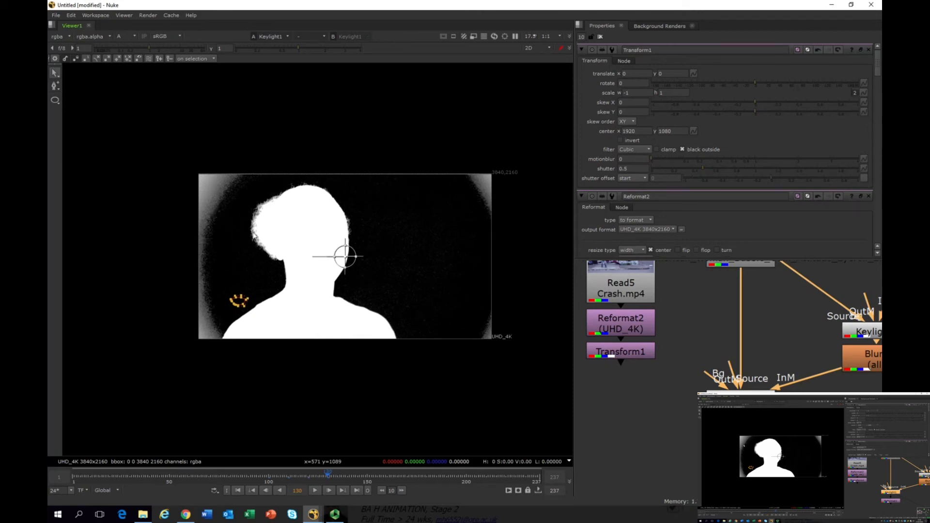
Step: Add an unconnected Roto node in the node graph between Keylight1's source line and Keylight2
{"action": "middle_click_drag", "start_coordinate": [643, 440], "coordinate": [571, 416]}
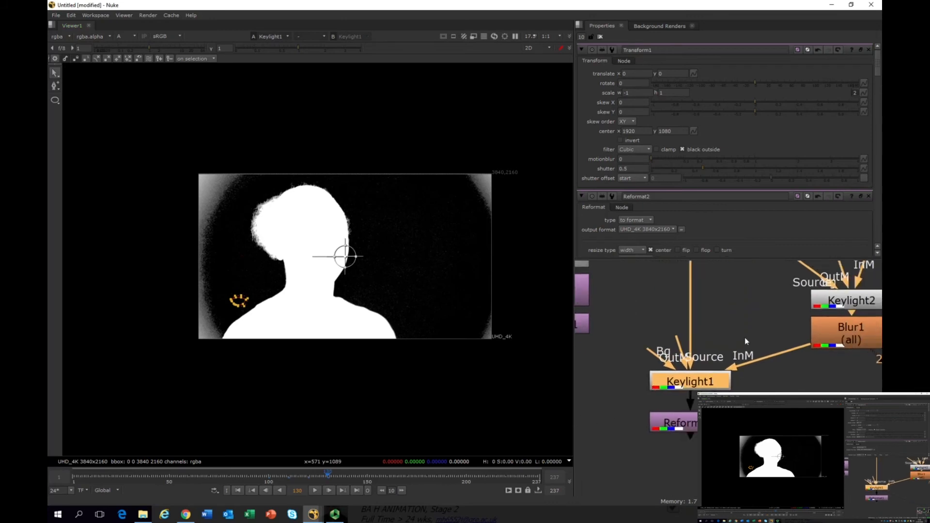
{"action": "scroll", "coordinate": [740, 333], "scroll_direction": "down", "scroll_amount": 2}
{"action": "left_click", "coordinate": [737, 305]}
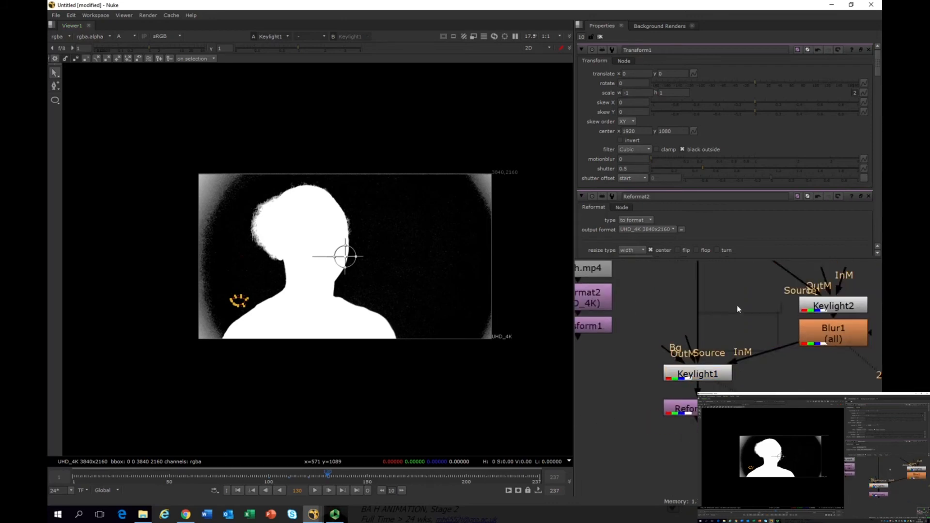
{"action": "key", "text": "Tab"}
{"action": "type", "text": "roto"}
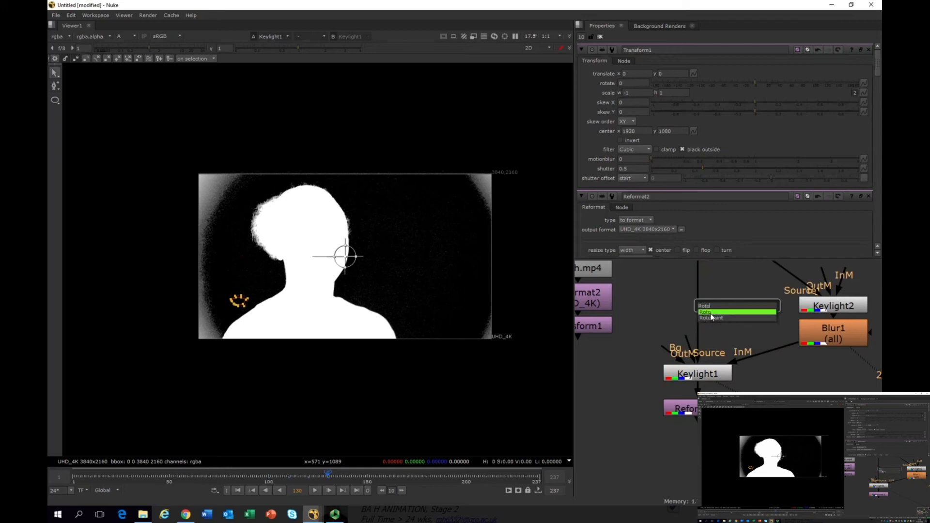
{"action": "key", "text": "Return"}
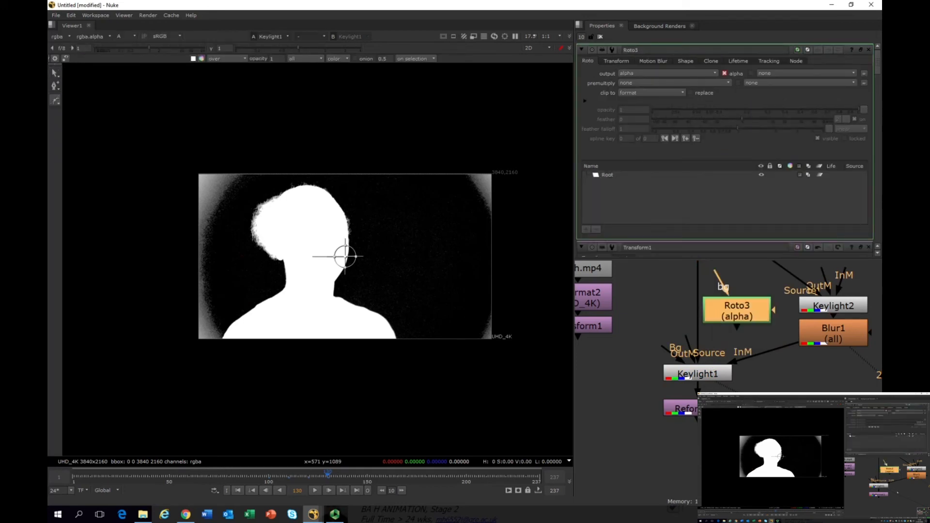
{"action": "middle_click_drag", "start_coordinate": [774, 389], "coordinate": [778, 393]}
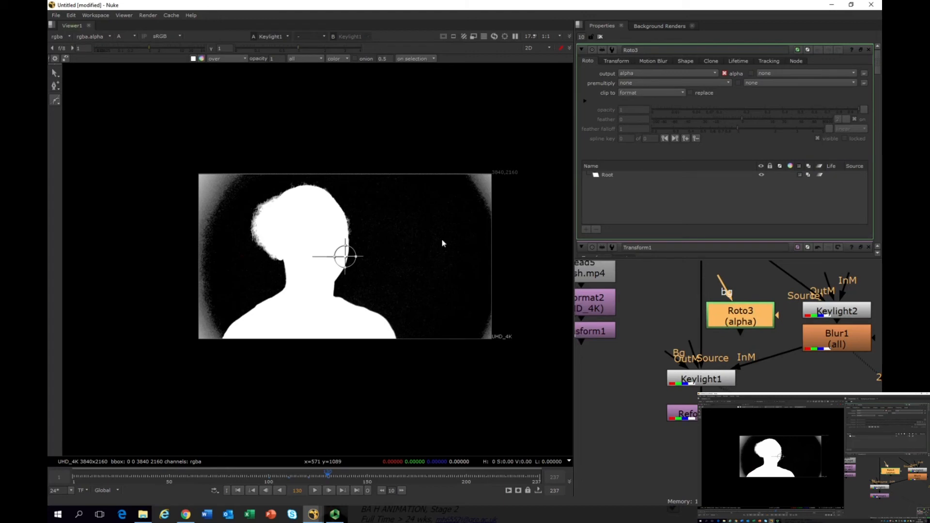
Step: Draw a large ellipse roto shape around the woman's silhouette, extending above and below the frame
{"action": "left_click", "coordinate": [56, 100]}
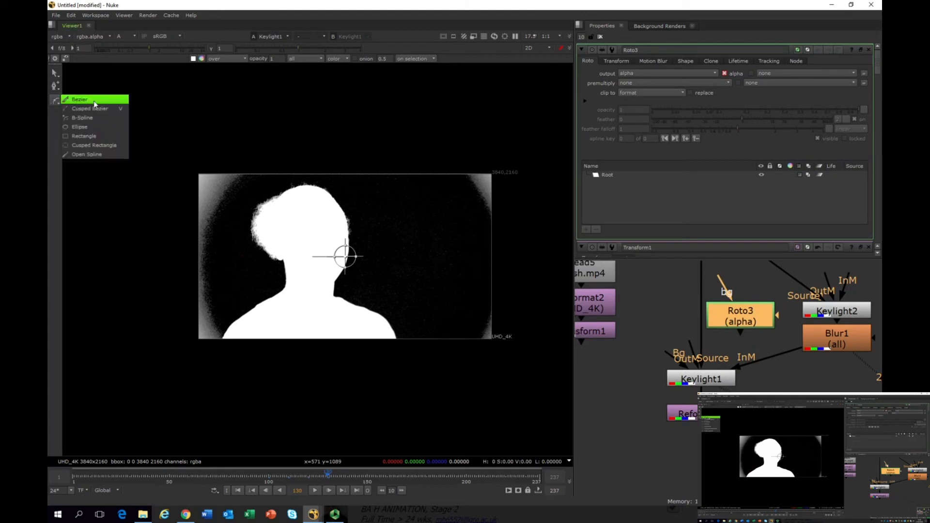
{"action": "left_click", "coordinate": [90, 127]}
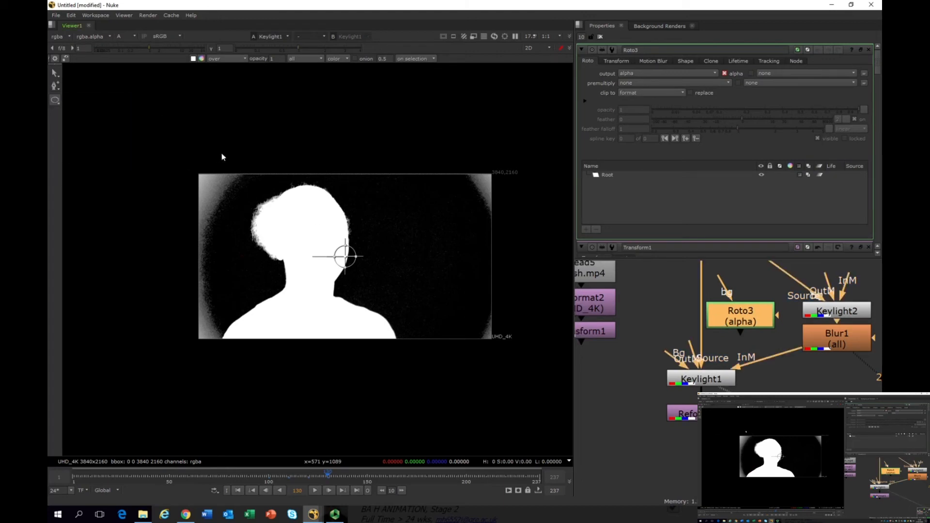
{"action": "left_click_drag", "start_coordinate": [222, 156], "coordinate": [452, 404]}
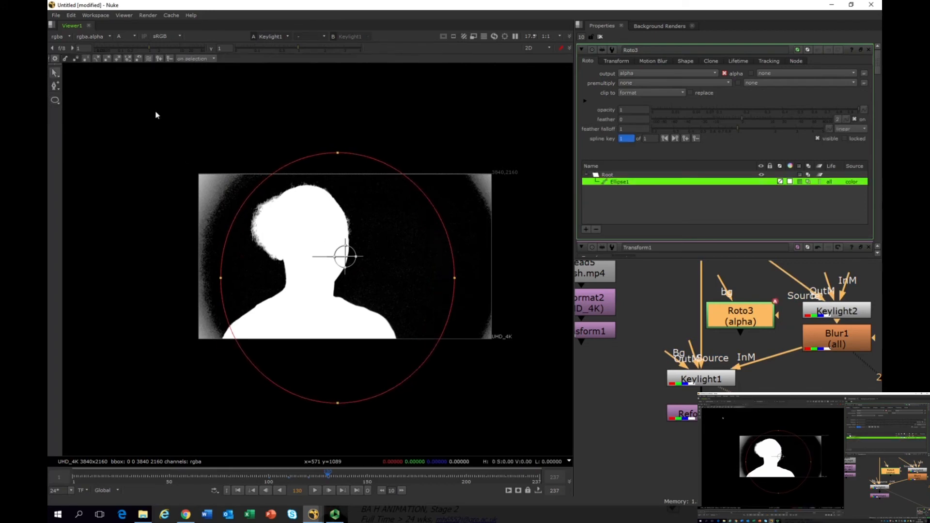
{"action": "left_click", "coordinate": [337, 252]}
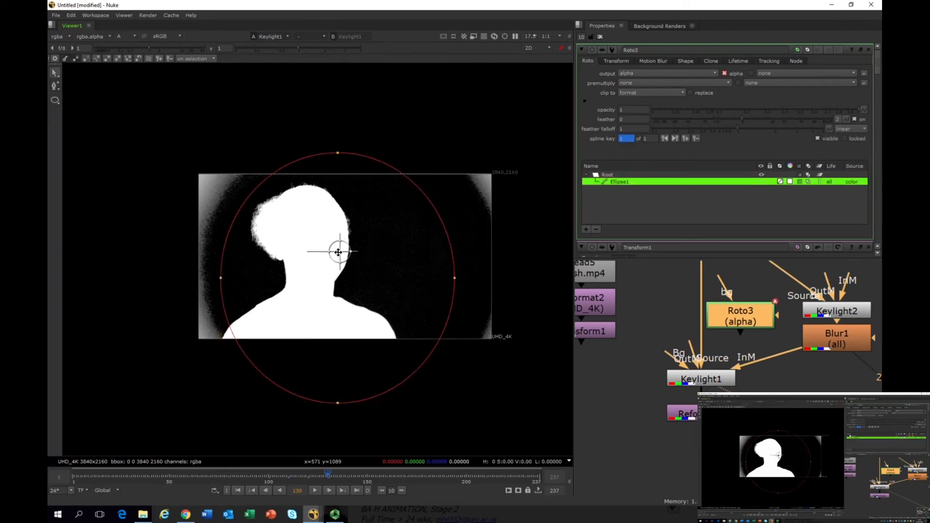
{"action": "mouse_move", "coordinate": [338, 252]}
{"action": "left_mouse_down"}
{"action": "mouse_move", "coordinate": [326, 249]}
{"action": "mouse_move", "coordinate": [348, 256]}
{"action": "left_mouse_up"}
Step: Select all points of the ellipse and shift it up and left until it meets the frame's left edge
{"action": "left_click_drag", "start_coordinate": [162, 104], "coordinate": [494, 435]}
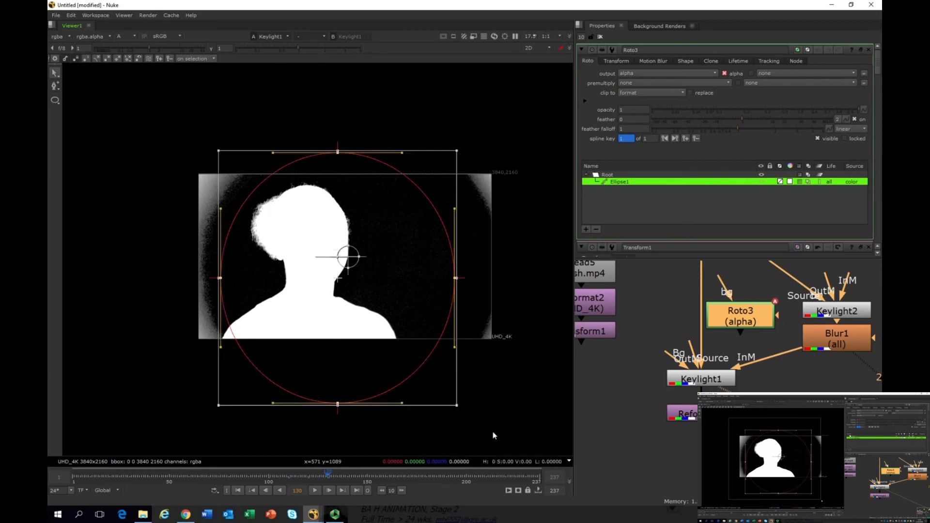
{"action": "left_click", "coordinate": [342, 250]}
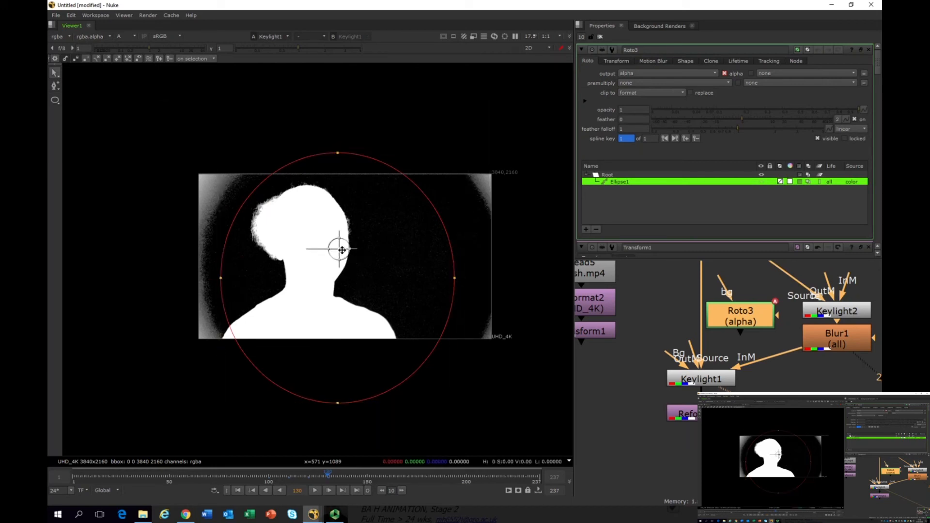
{"action": "mouse_move", "coordinate": [342, 250]}
{"action": "left_mouse_down"}
{"action": "mouse_move", "coordinate": [326, 253]}
{"action": "mouse_move", "coordinate": [337, 251]}
{"action": "left_mouse_up"}
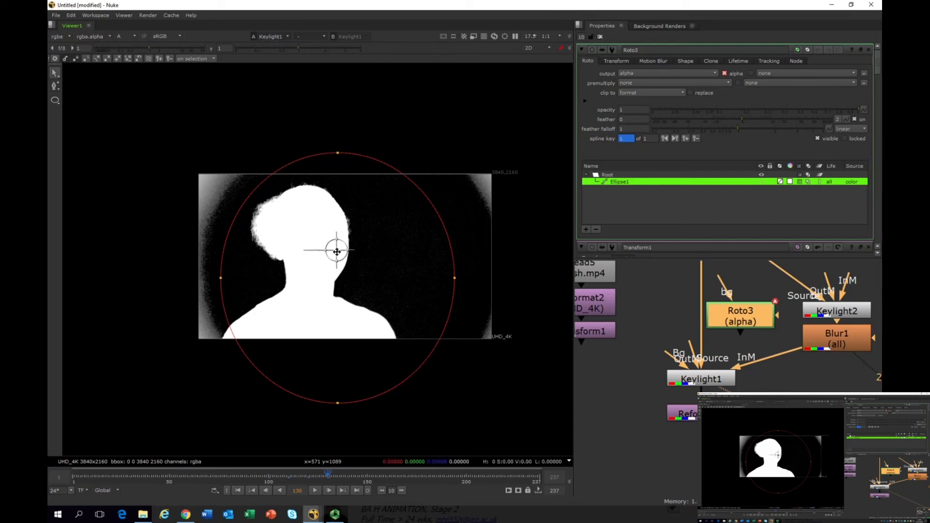
{"action": "left_click_drag", "start_coordinate": [146, 108], "coordinate": [523, 460]}
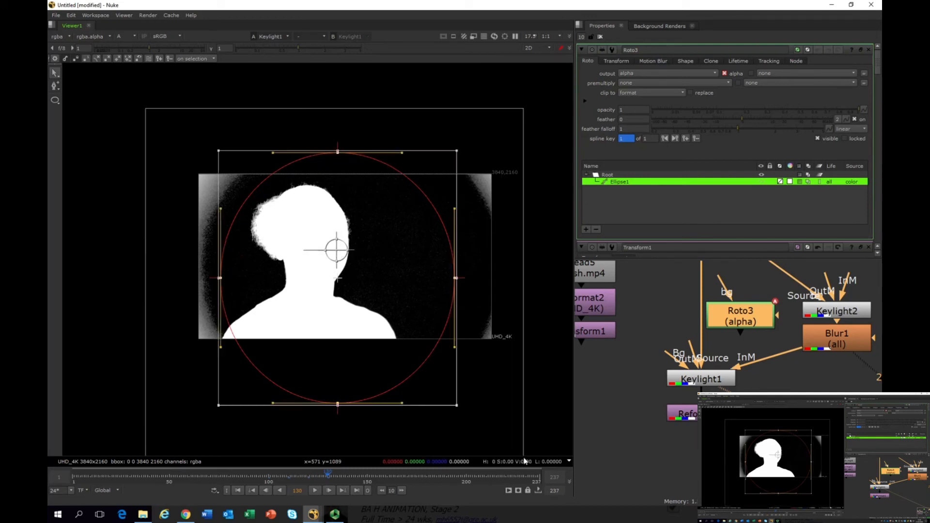
{"action": "left_click_drag", "start_coordinate": [743, 322], "coordinate": [743, 322]}
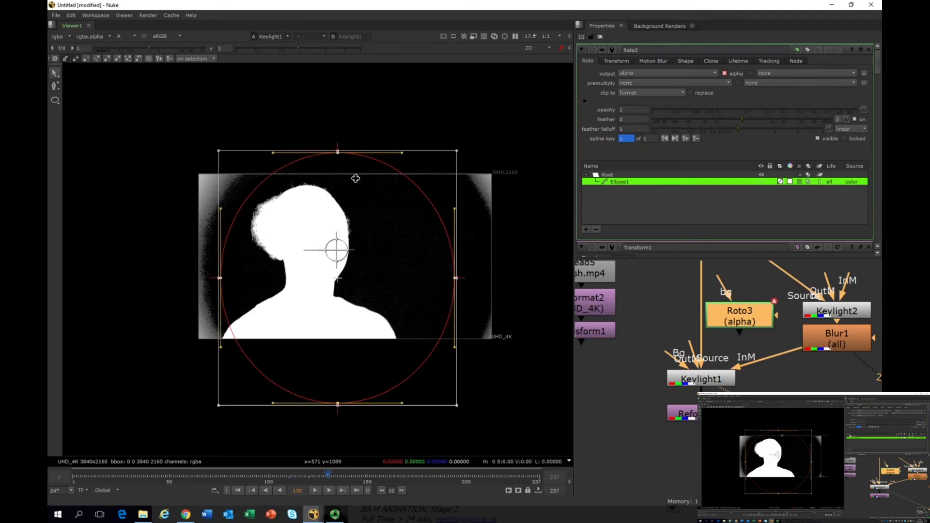
{"action": "left_click_drag", "start_coordinate": [375, 161], "coordinate": [355, 154]}
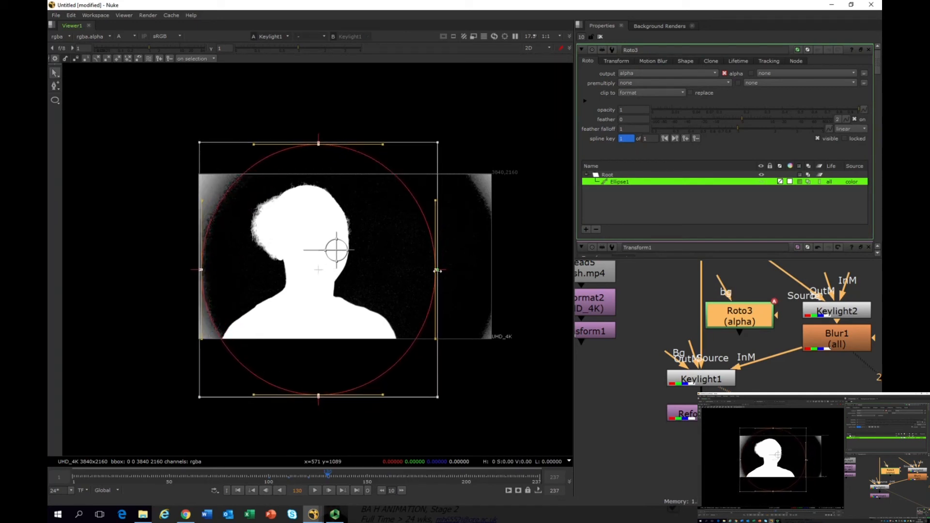
{"action": "left_click", "coordinate": [514, 371]}
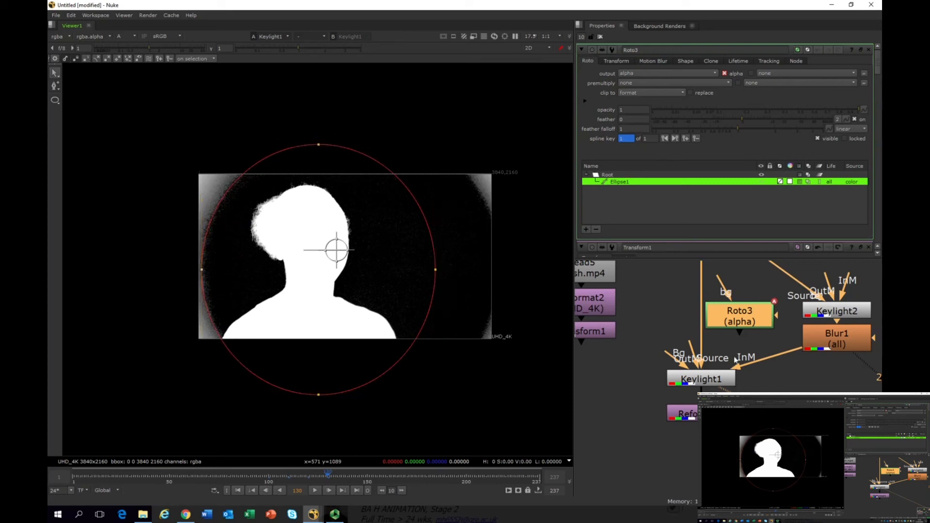
Step: Try connecting Keylight1's OutM input to Roto3, and detach it again
{"action": "scroll", "coordinate": [683, 373], "scroll_direction": "up", "scroll_amount": 1}
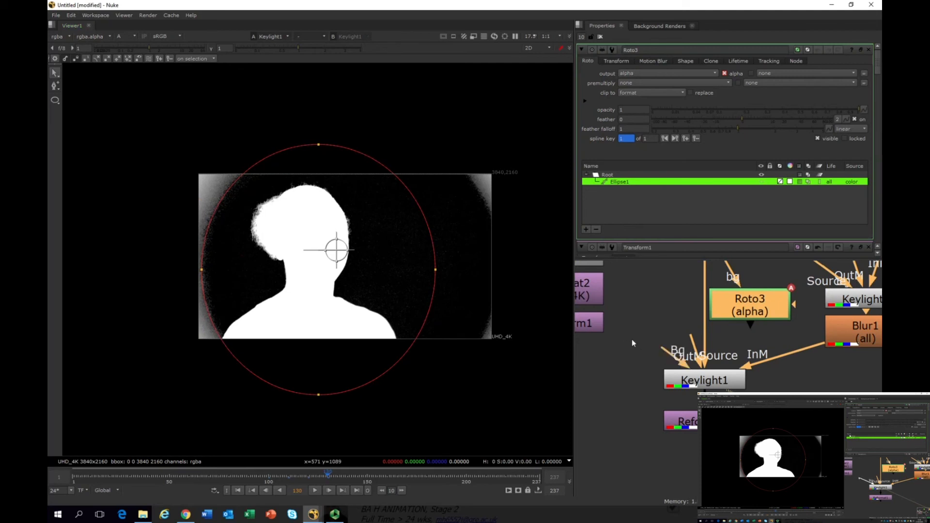
{"action": "left_click_drag", "start_coordinate": [696, 361], "coordinate": [756, 317]}
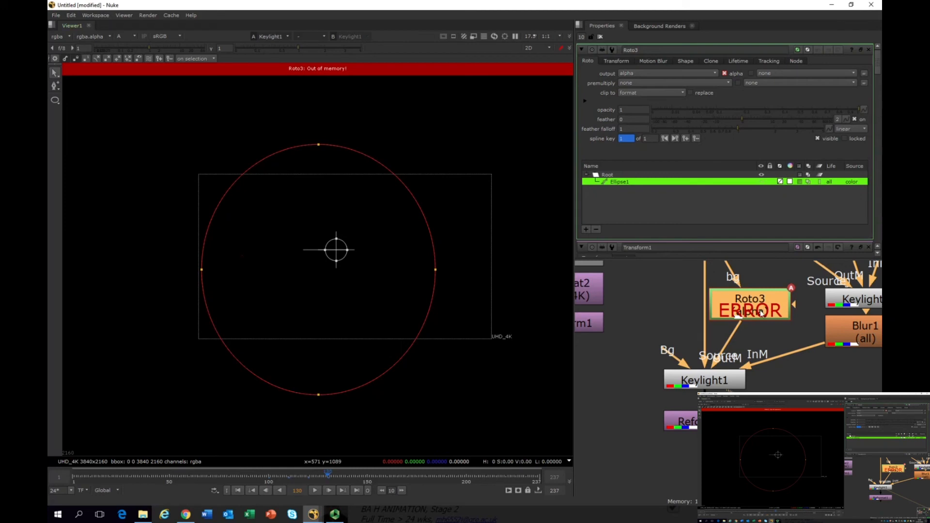
{"action": "mouse_move", "coordinate": [760, 313]}
{"action": "left_mouse_down"}
{"action": "mouse_move", "coordinate": [772, 302]}
{"action": "mouse_move", "coordinate": [758, 299]}
{"action": "left_mouse_up"}
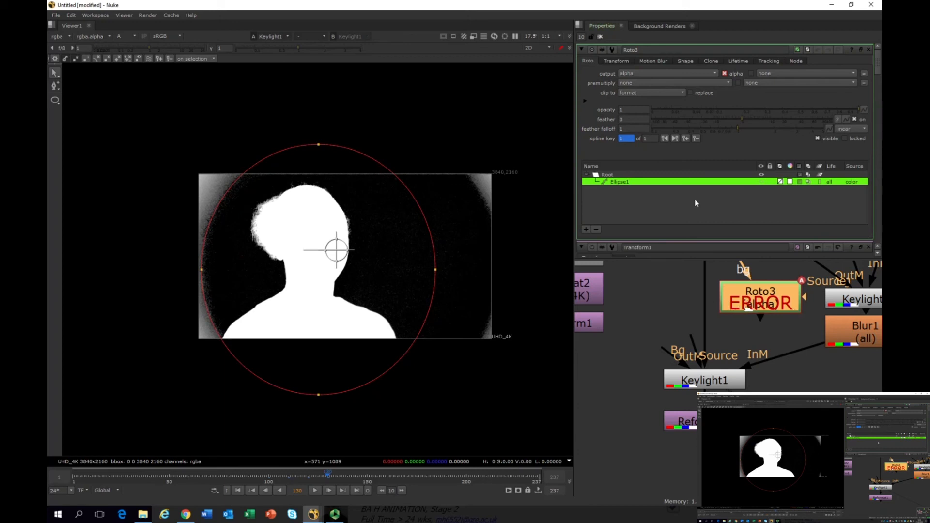
Step: Set the project's full size format to 2K_DCP 2048x1080
{"action": "key", "text": "s"}
{"action": "scroll", "coordinate": [684, 150], "scroll_direction": "down", "scroll_amount": 5}
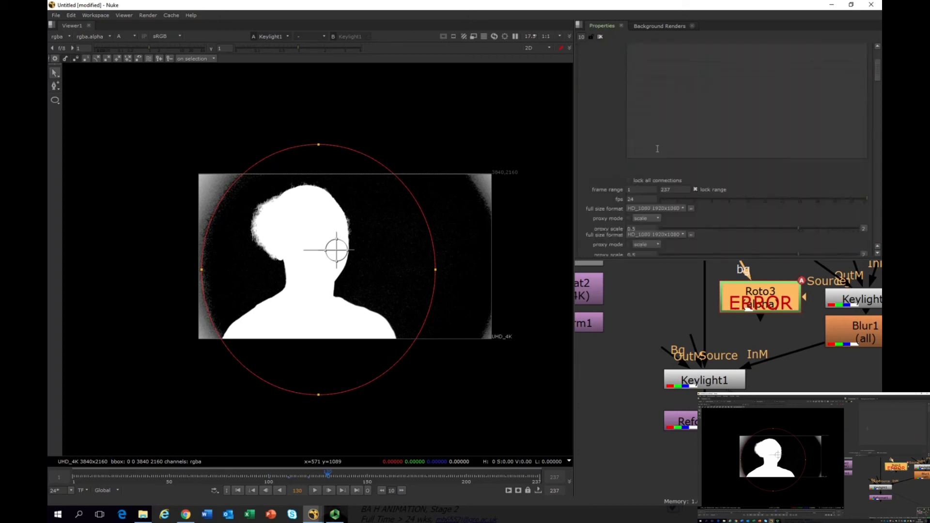
{"action": "left_click", "coordinate": [653, 183]}
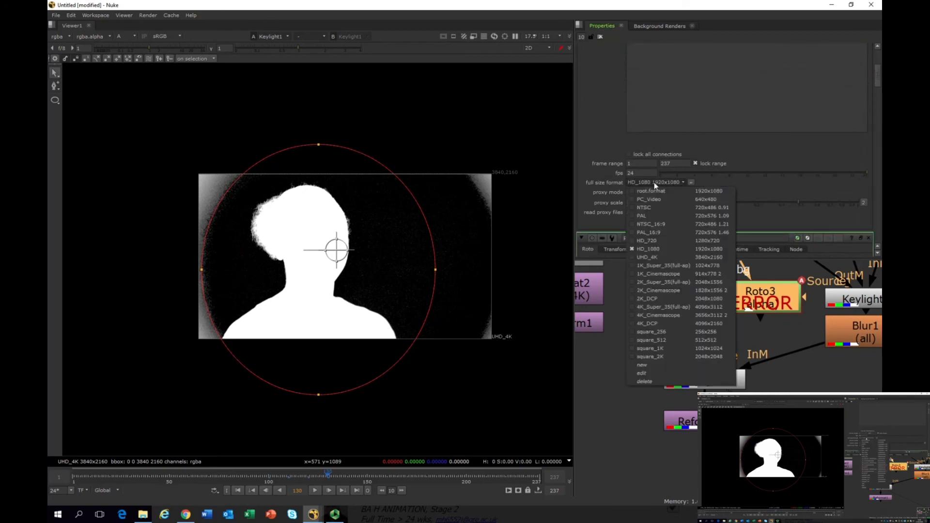
{"action": "left_click", "coordinate": [656, 298]}
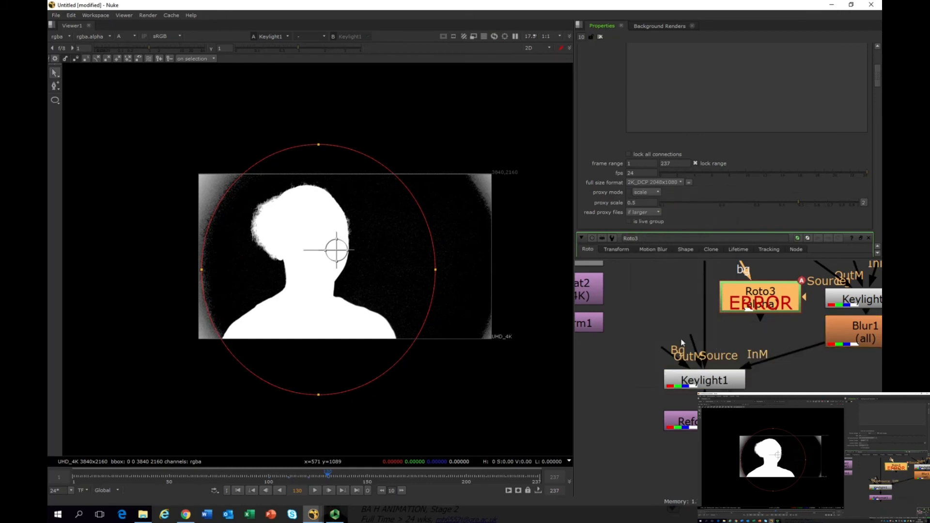
Step: Try feeding Roto3 into Keylight1's OutM input once more, and delete the Roto node
{"action": "left_click_drag", "start_coordinate": [672, 353], "coordinate": [756, 304]}
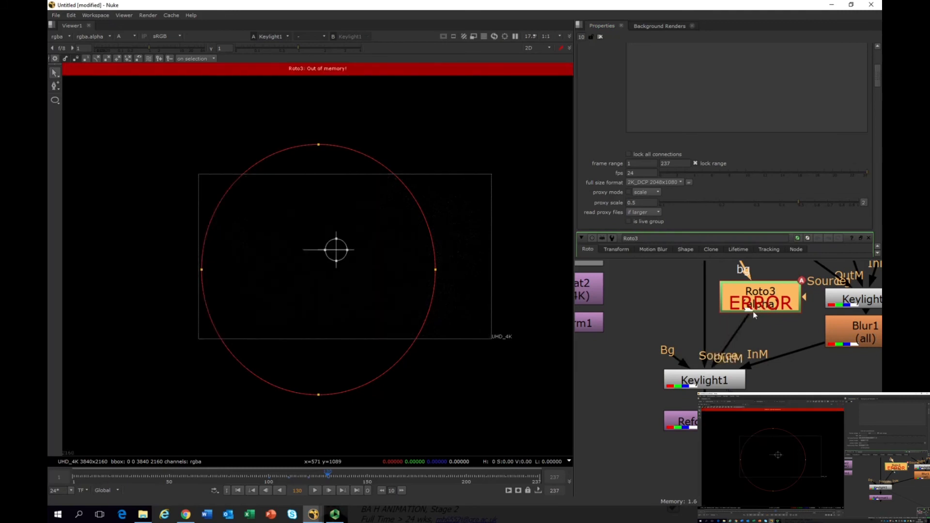
{"action": "key", "text": "Delete"}
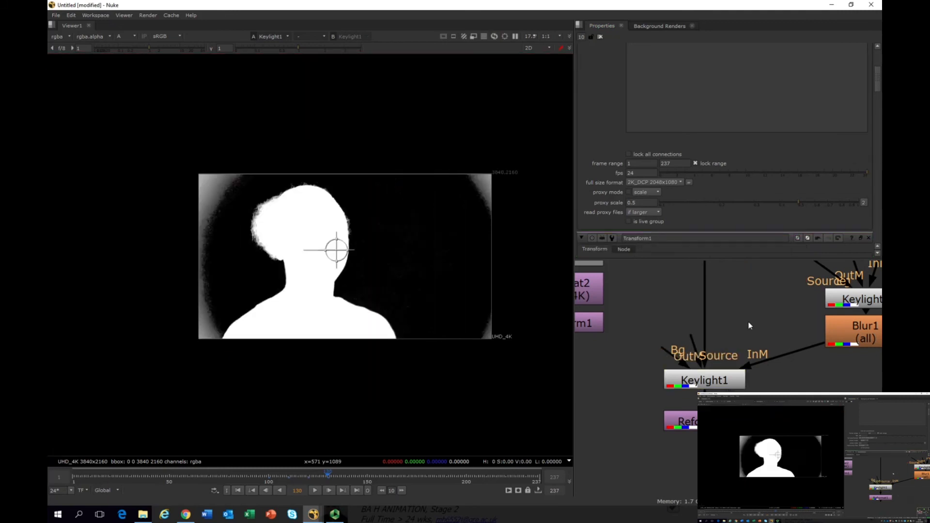
Step: Add a fresh, unconnected Roto node above Keylight1
{"action": "middle_click_drag", "start_coordinate": [758, 312], "coordinate": [724, 289]}
{"action": "key", "text": "Tab"}
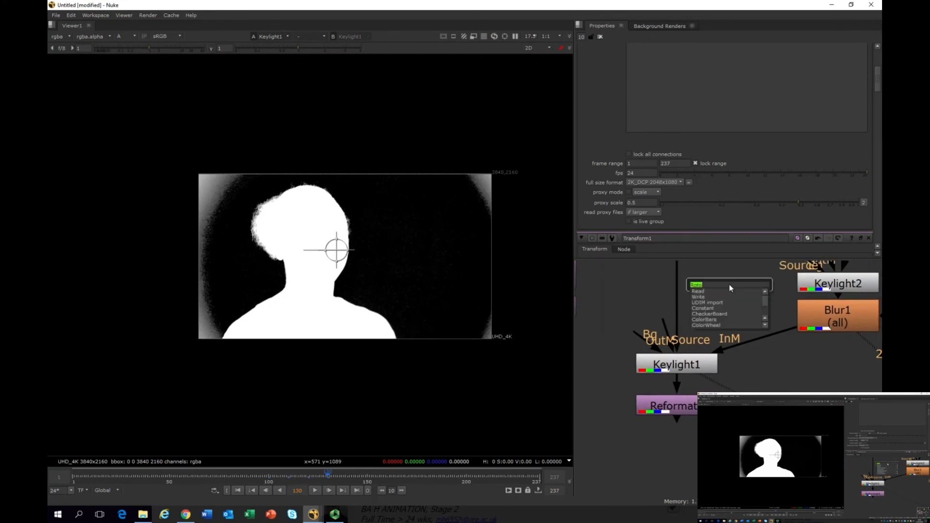
{"action": "key", "text": "Return"}
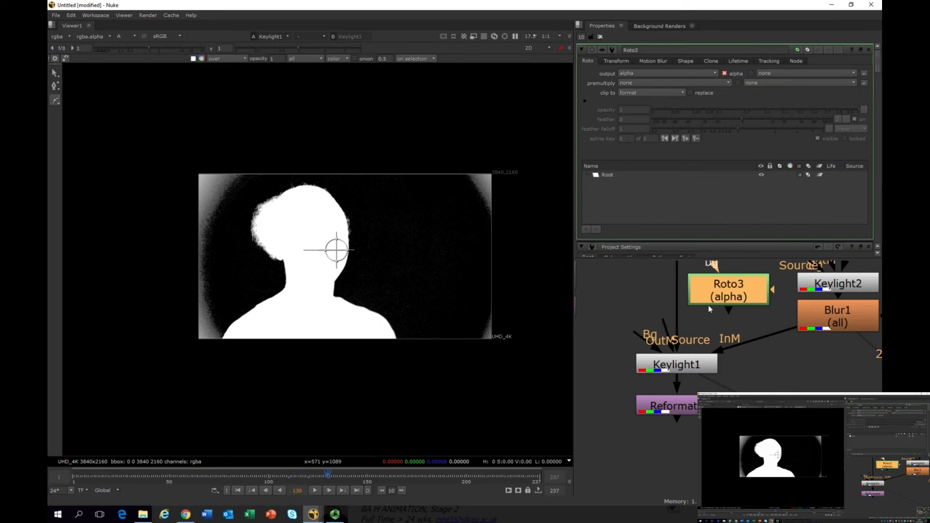
Step: Draw a closed seven-point Bezier shape in Roto3 around the woman's head and shoulders, extending above and below the frame
{"action": "right_click", "coordinate": [52, 88]}
{"action": "left_click", "coordinate": [53, 79]}
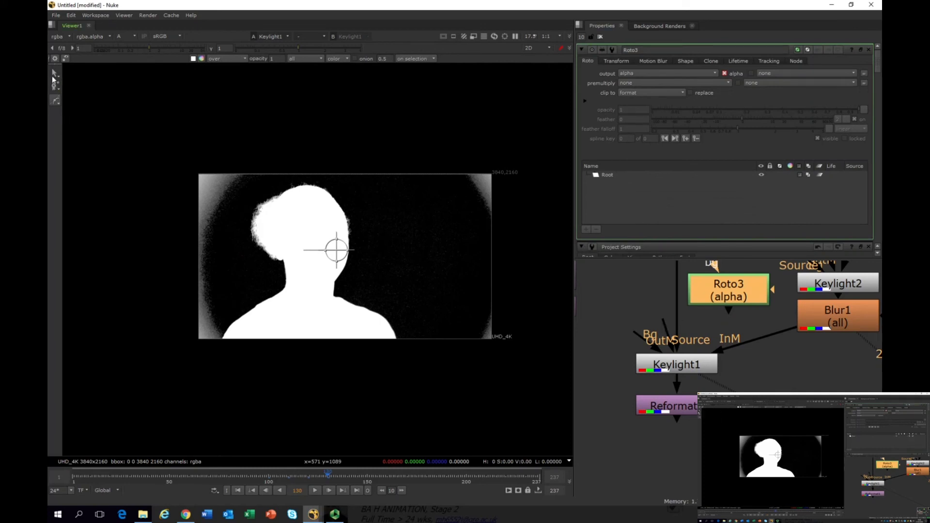
{"action": "right_click", "coordinate": [53, 102]}
{"action": "left_click", "coordinate": [67, 100]}
{"action": "left_click_drag", "start_coordinate": [237, 196], "coordinate": [327, 159]}
{"action": "left_click", "coordinate": [382, 195]}
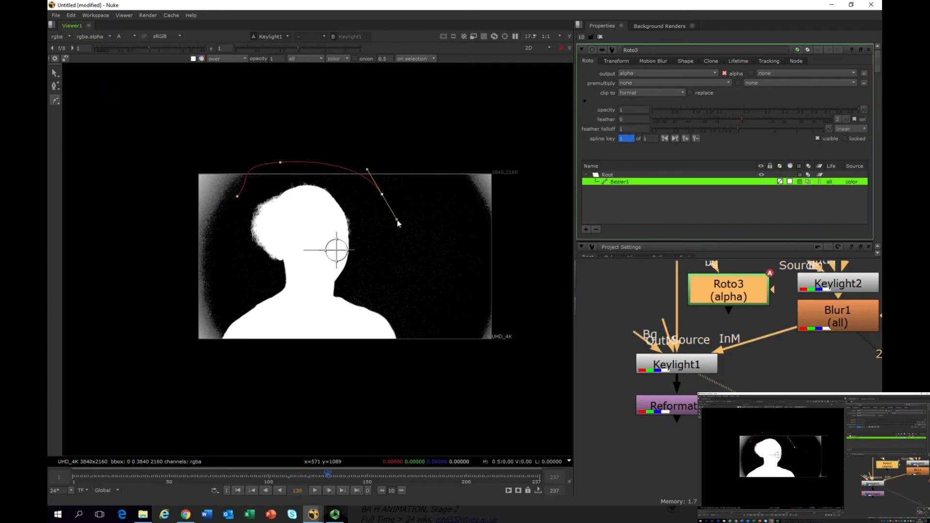
{"action": "left_click", "coordinate": [437, 318]}
{"action": "left_click_drag", "start_coordinate": [422, 387], "coordinate": [407, 390]}
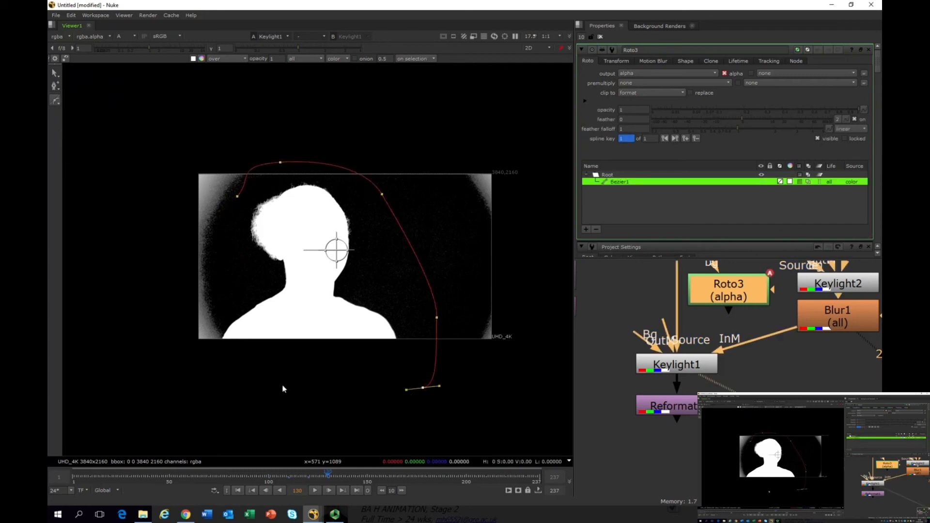
{"action": "left_click", "coordinate": [206, 364]}
{"action": "left_click_drag", "start_coordinate": [222, 286], "coordinate": [226, 260]}
{"action": "left_click", "coordinate": [237, 196]}
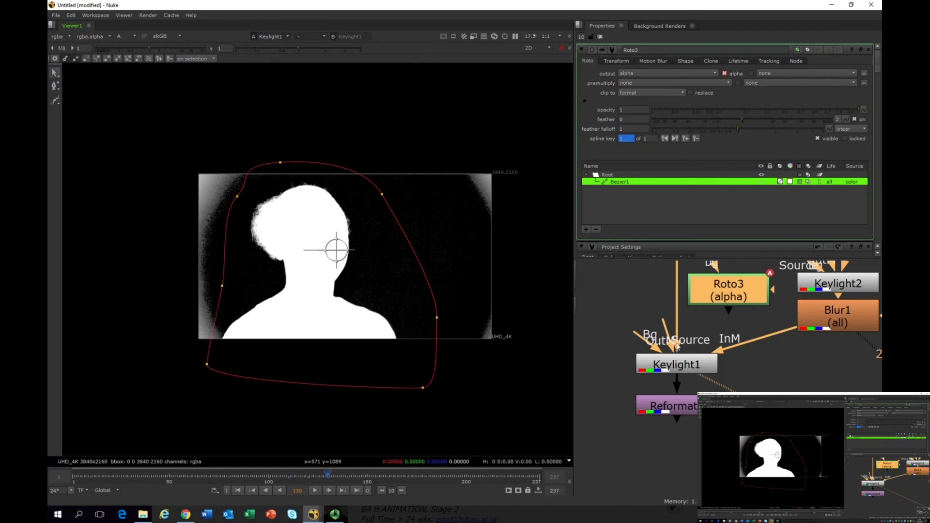
Step: Try feeding Roto3's new shape into Keylight1's OutM input, and detach the connection again
{"action": "left_click_drag", "start_coordinate": [661, 324], "coordinate": [724, 304]}
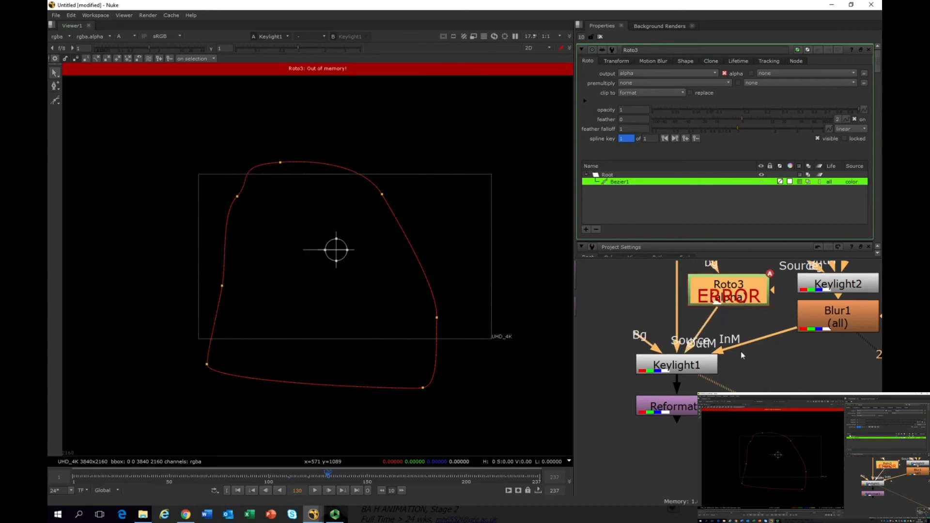
{"action": "middle_click_drag", "start_coordinate": [740, 350], "coordinate": [762, 414]}
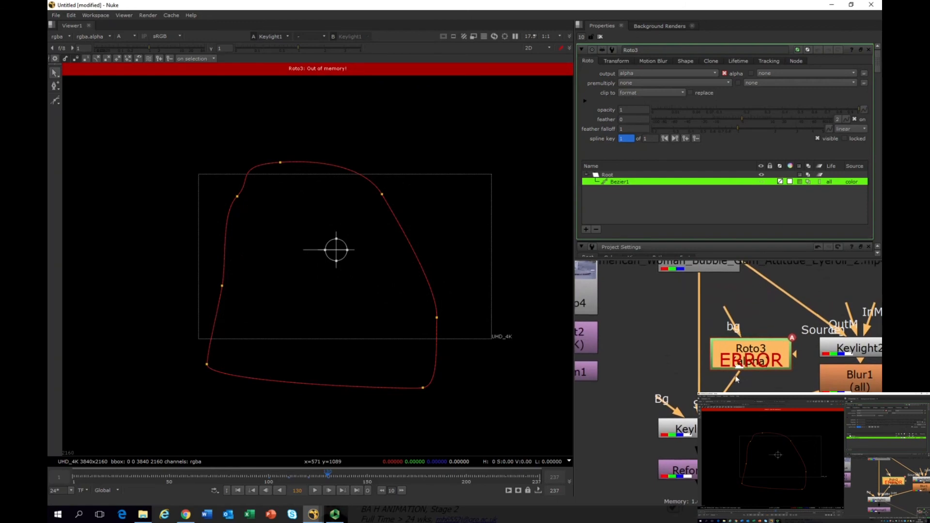
{"action": "middle_click_drag", "start_coordinate": [740, 380], "coordinate": [683, 272]}
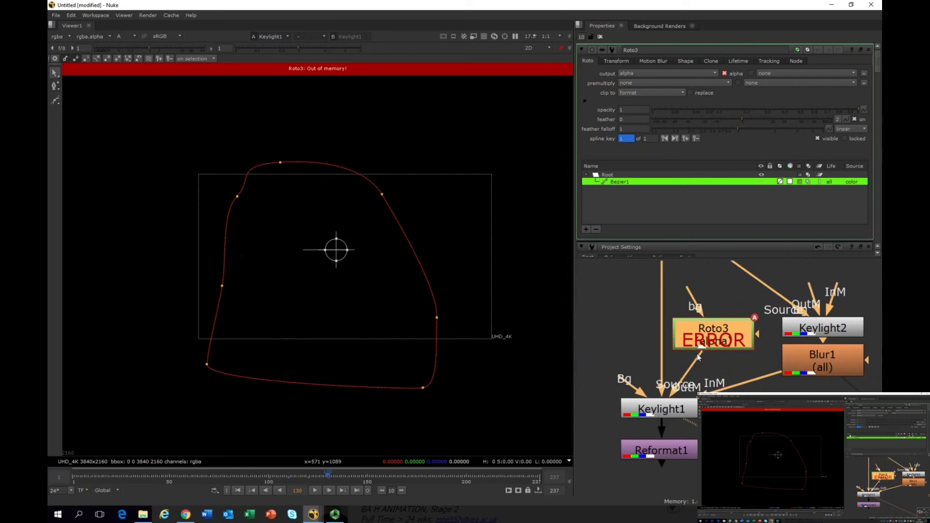
{"action": "middle_click_drag", "start_coordinate": [701, 346], "coordinate": [680, 315]}
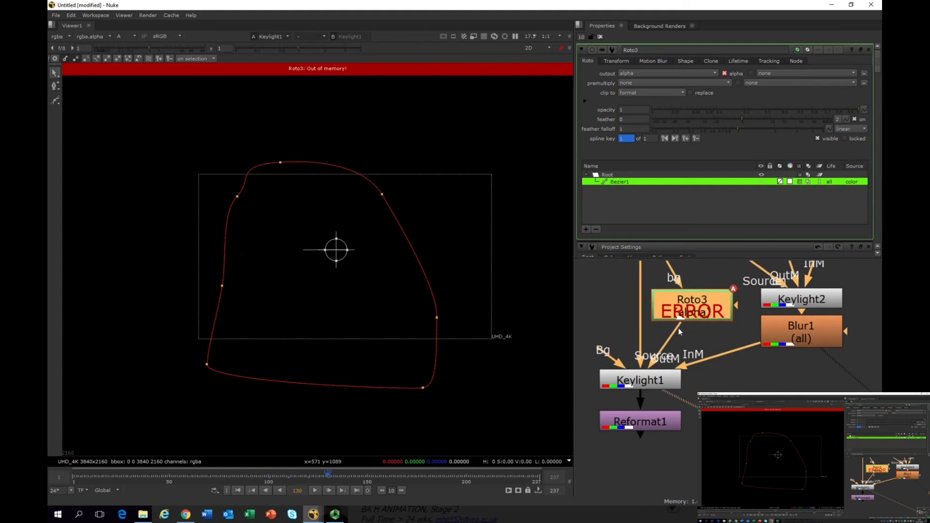
{"action": "scroll", "coordinate": [678, 327], "scroll_direction": "up", "scroll_amount": 1}
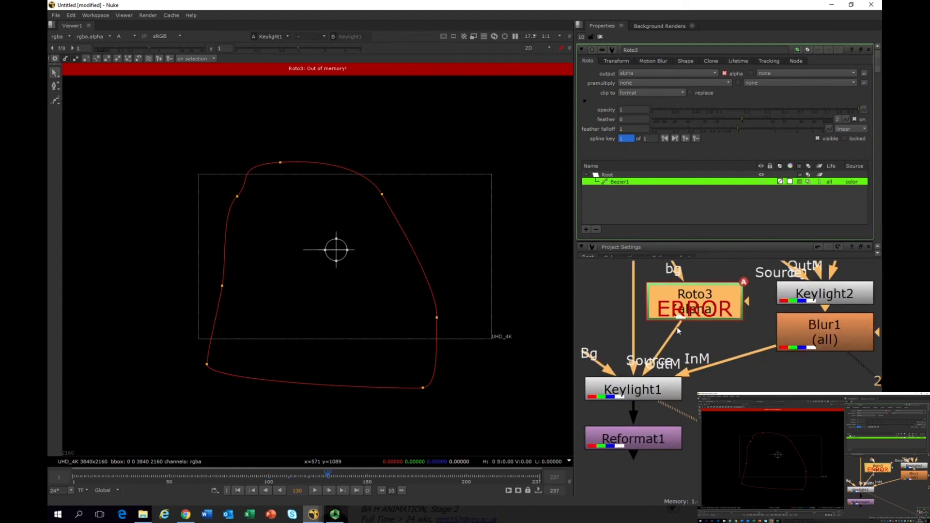
{"action": "middle_click_drag", "start_coordinate": [681, 316], "coordinate": [731, 319]}
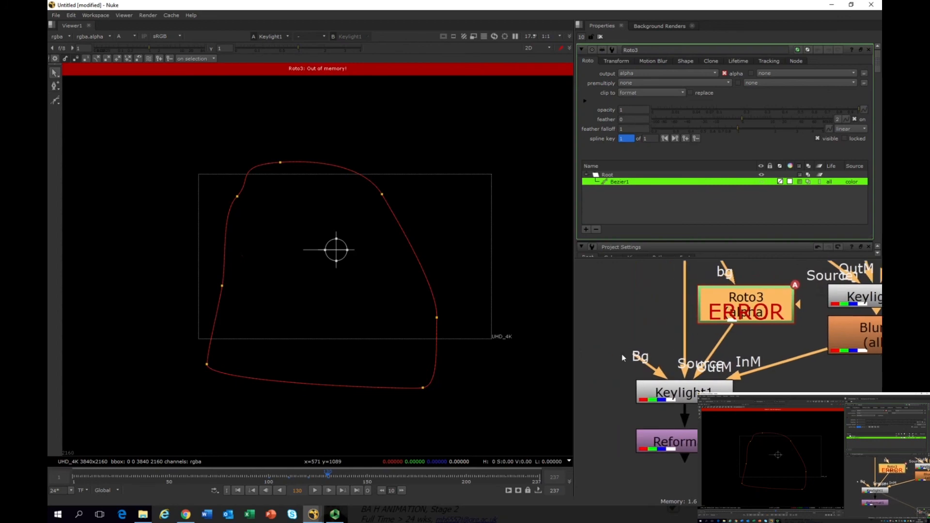
{"action": "scroll", "coordinate": [725, 338], "scroll_direction": "down", "scroll_amount": 1}
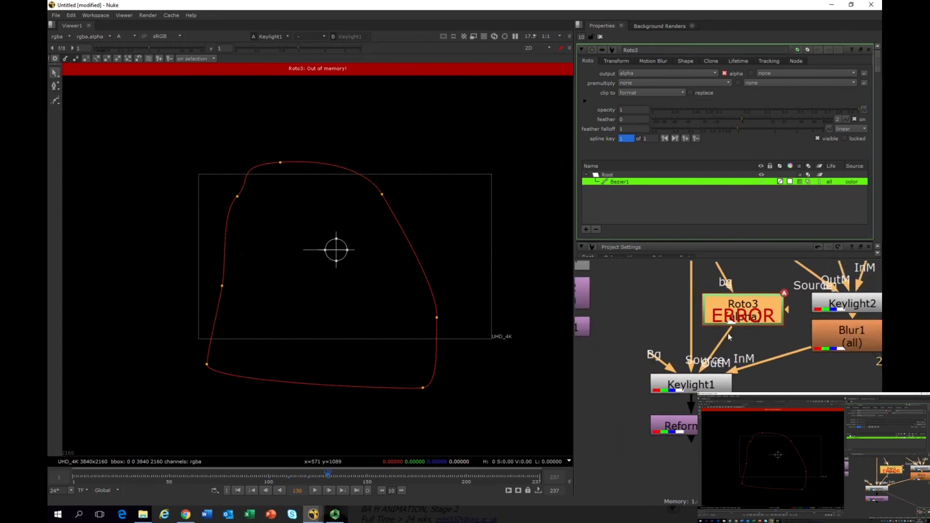
{"action": "left_click_drag", "start_coordinate": [728, 333], "coordinate": [725, 344]}
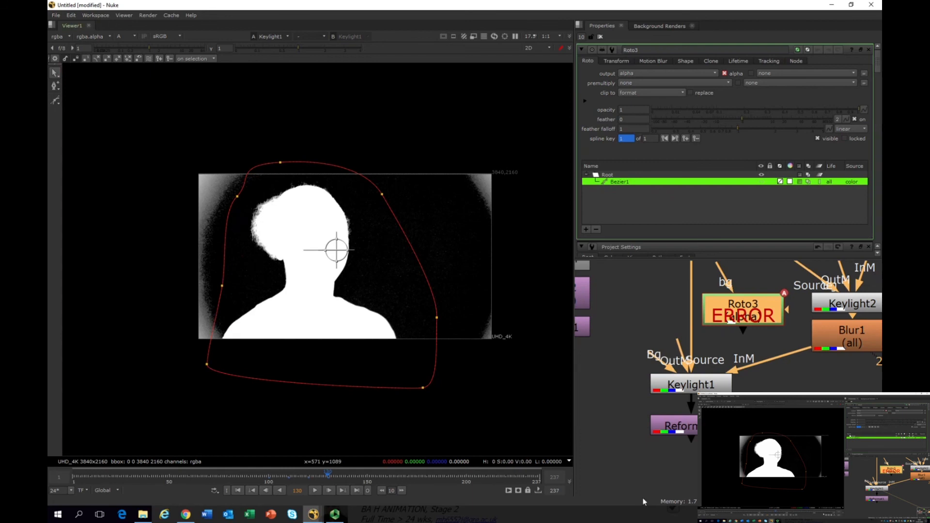
Step: View Reformat1's output in full colour instead of alpha, and open the node's properties
{"action": "left_click", "coordinate": [684, 430]}
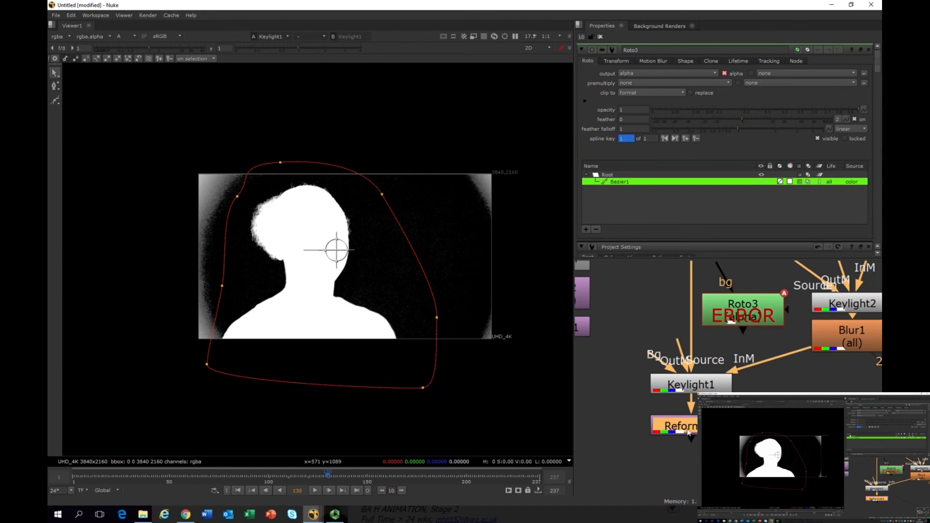
{"action": "key", "text": "1"}
{"action": "key", "text": "a"}
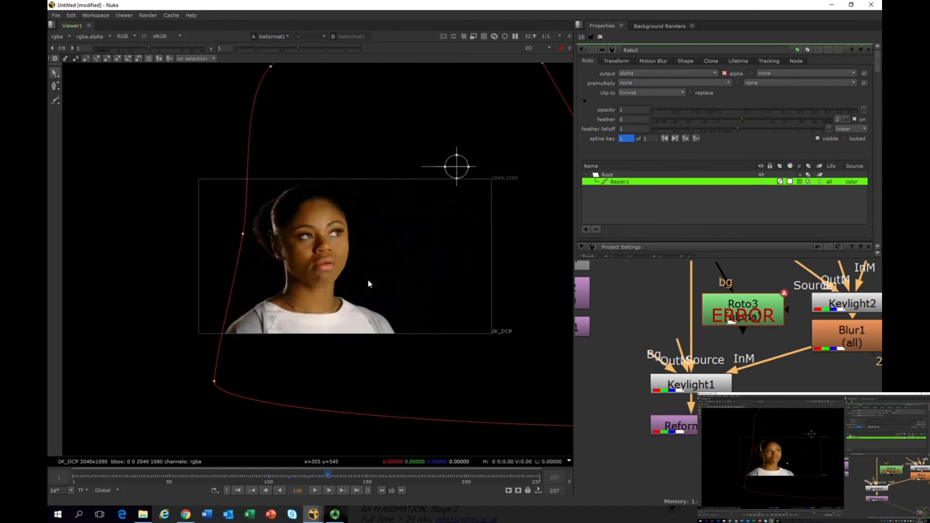
{"action": "double_click", "coordinate": [678, 433]}
Step: Connect Keylight1's Bg input to Transform1 so the Crash.mp4 footage becomes the background
{"action": "middle_click_drag", "start_coordinate": [613, 381], "coordinate": [675, 448]}
{"action": "scroll", "coordinate": [654, 401], "scroll_direction": "down", "scroll_amount": 1}
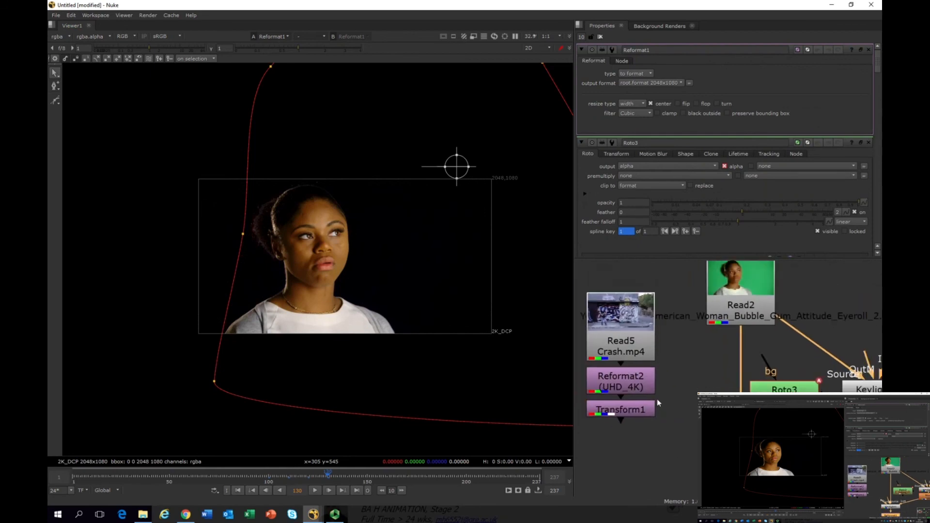
{"action": "mouse_move", "coordinate": [679, 400]}
{"action": "middle_mouse_down"}
{"action": "mouse_move", "coordinate": [684, 422]}
{"action": "mouse_move", "coordinate": [696, 404]}
{"action": "middle_mouse_up"}
{"action": "left_click_drag", "start_coordinate": [732, 441], "coordinate": [635, 416]}
{"action": "middle_click_drag", "start_coordinate": [694, 466], "coordinate": [663, 422]}
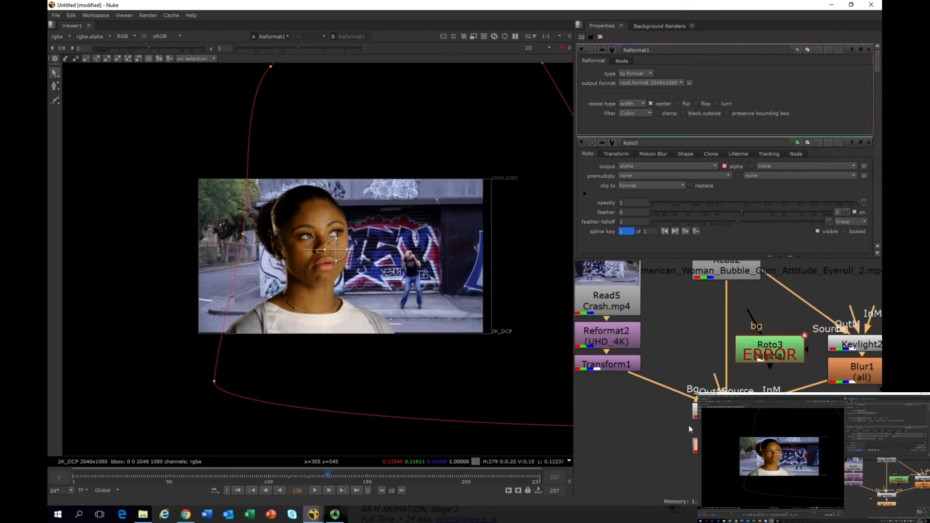
Step: Delete the disconnected Roto3 node from the node graph
{"action": "middle_click_drag", "start_coordinate": [660, 423], "coordinate": [614, 431]}
{"action": "left_click", "coordinate": [728, 364]}
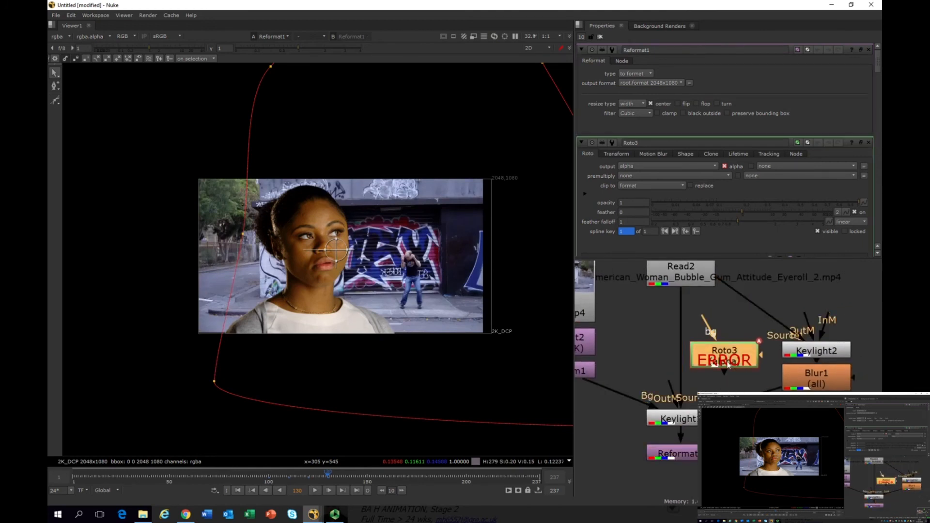
{"action": "key", "text": "Delete"}
Step: Tidy the inside-matte branch by moving Keylight2 slightly higher and positioning Blur1 beneath it
{"action": "middle_click_drag", "start_coordinate": [781, 430], "coordinate": [779, 459]}
{"action": "left_click_drag", "start_coordinate": [808, 382], "coordinate": [808, 366]}
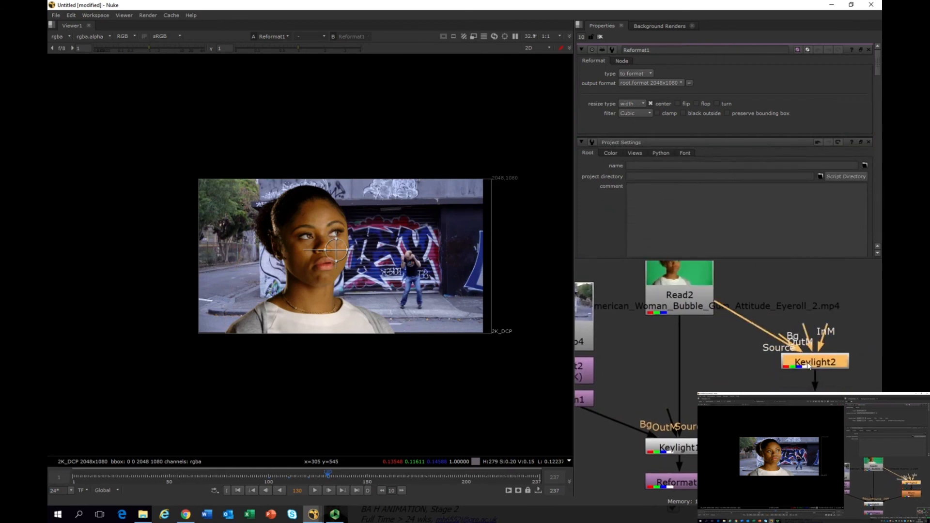
{"action": "key", "text": "b"}
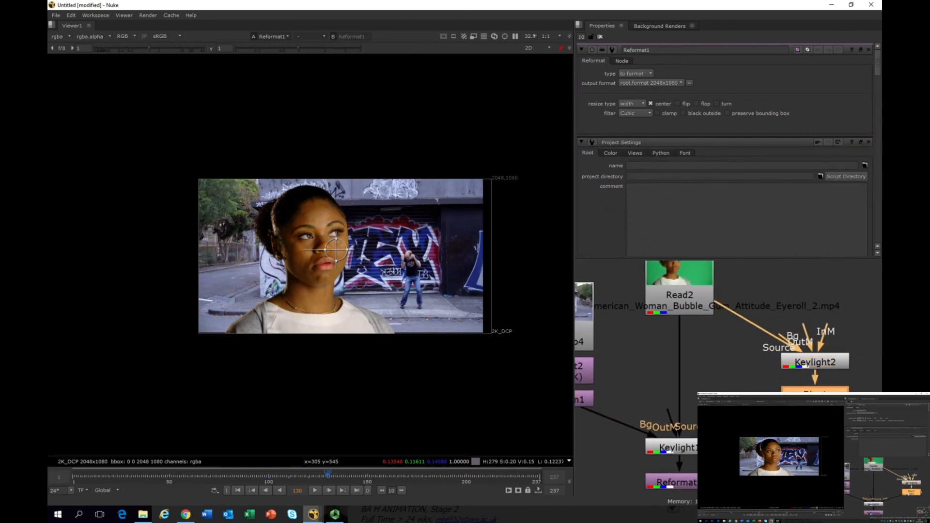
{"action": "left_click_drag", "start_coordinate": [808, 401], "coordinate": [809, 405]}
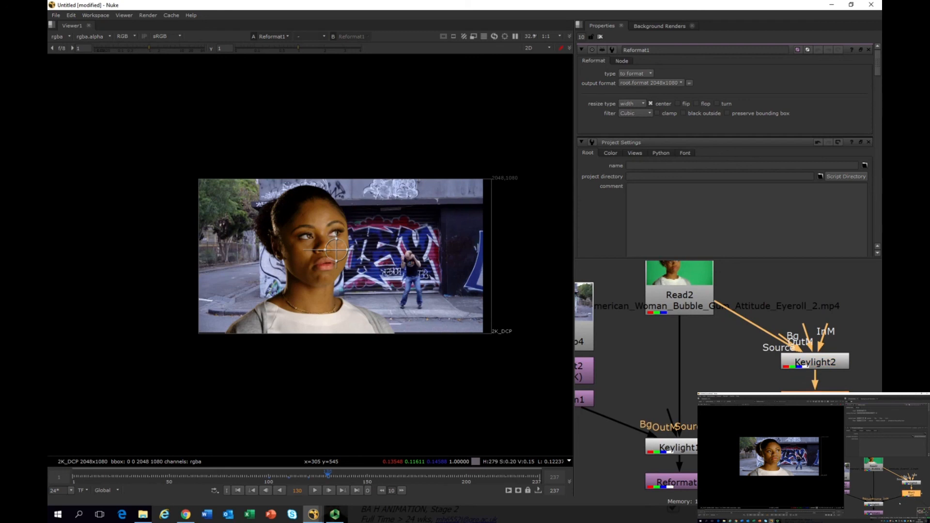
{"action": "middle_click_drag", "start_coordinate": [774, 446], "coordinate": [769, 422]}
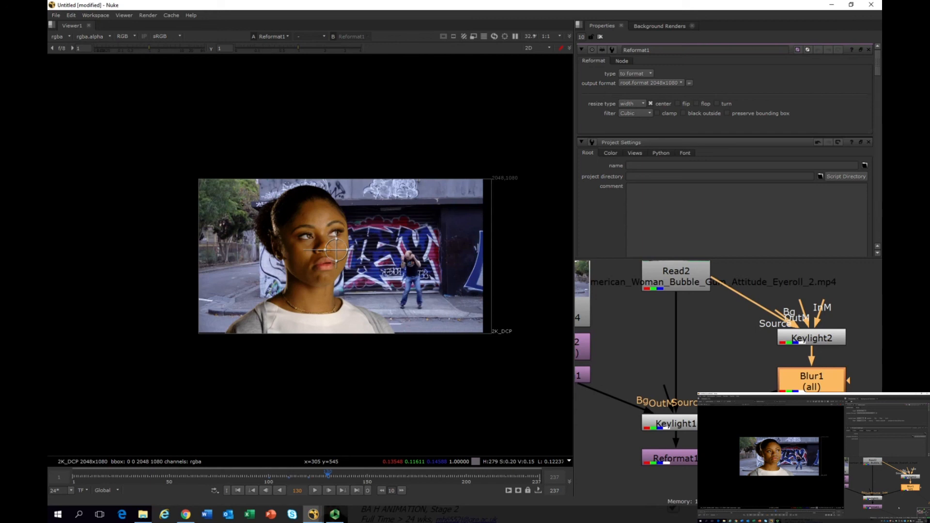
{"action": "middle_click_drag", "start_coordinate": [745, 469], "coordinate": [739, 456]}
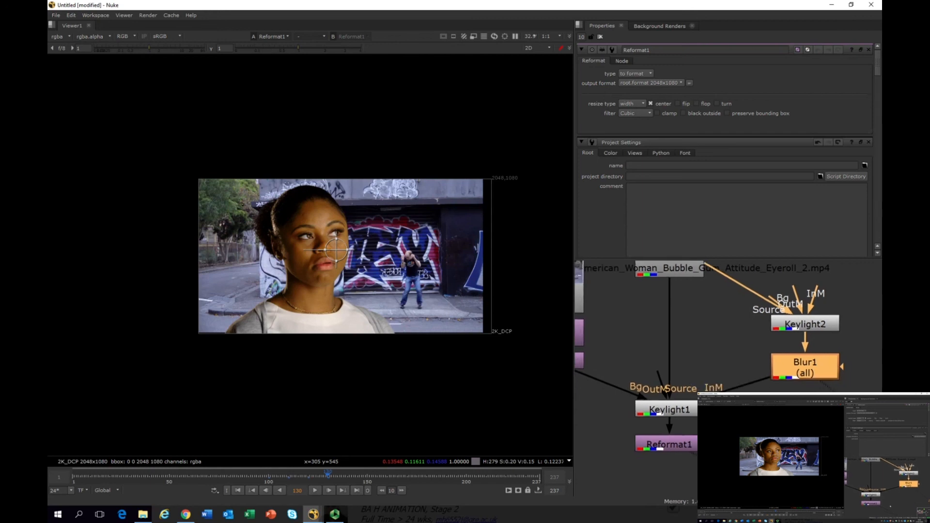